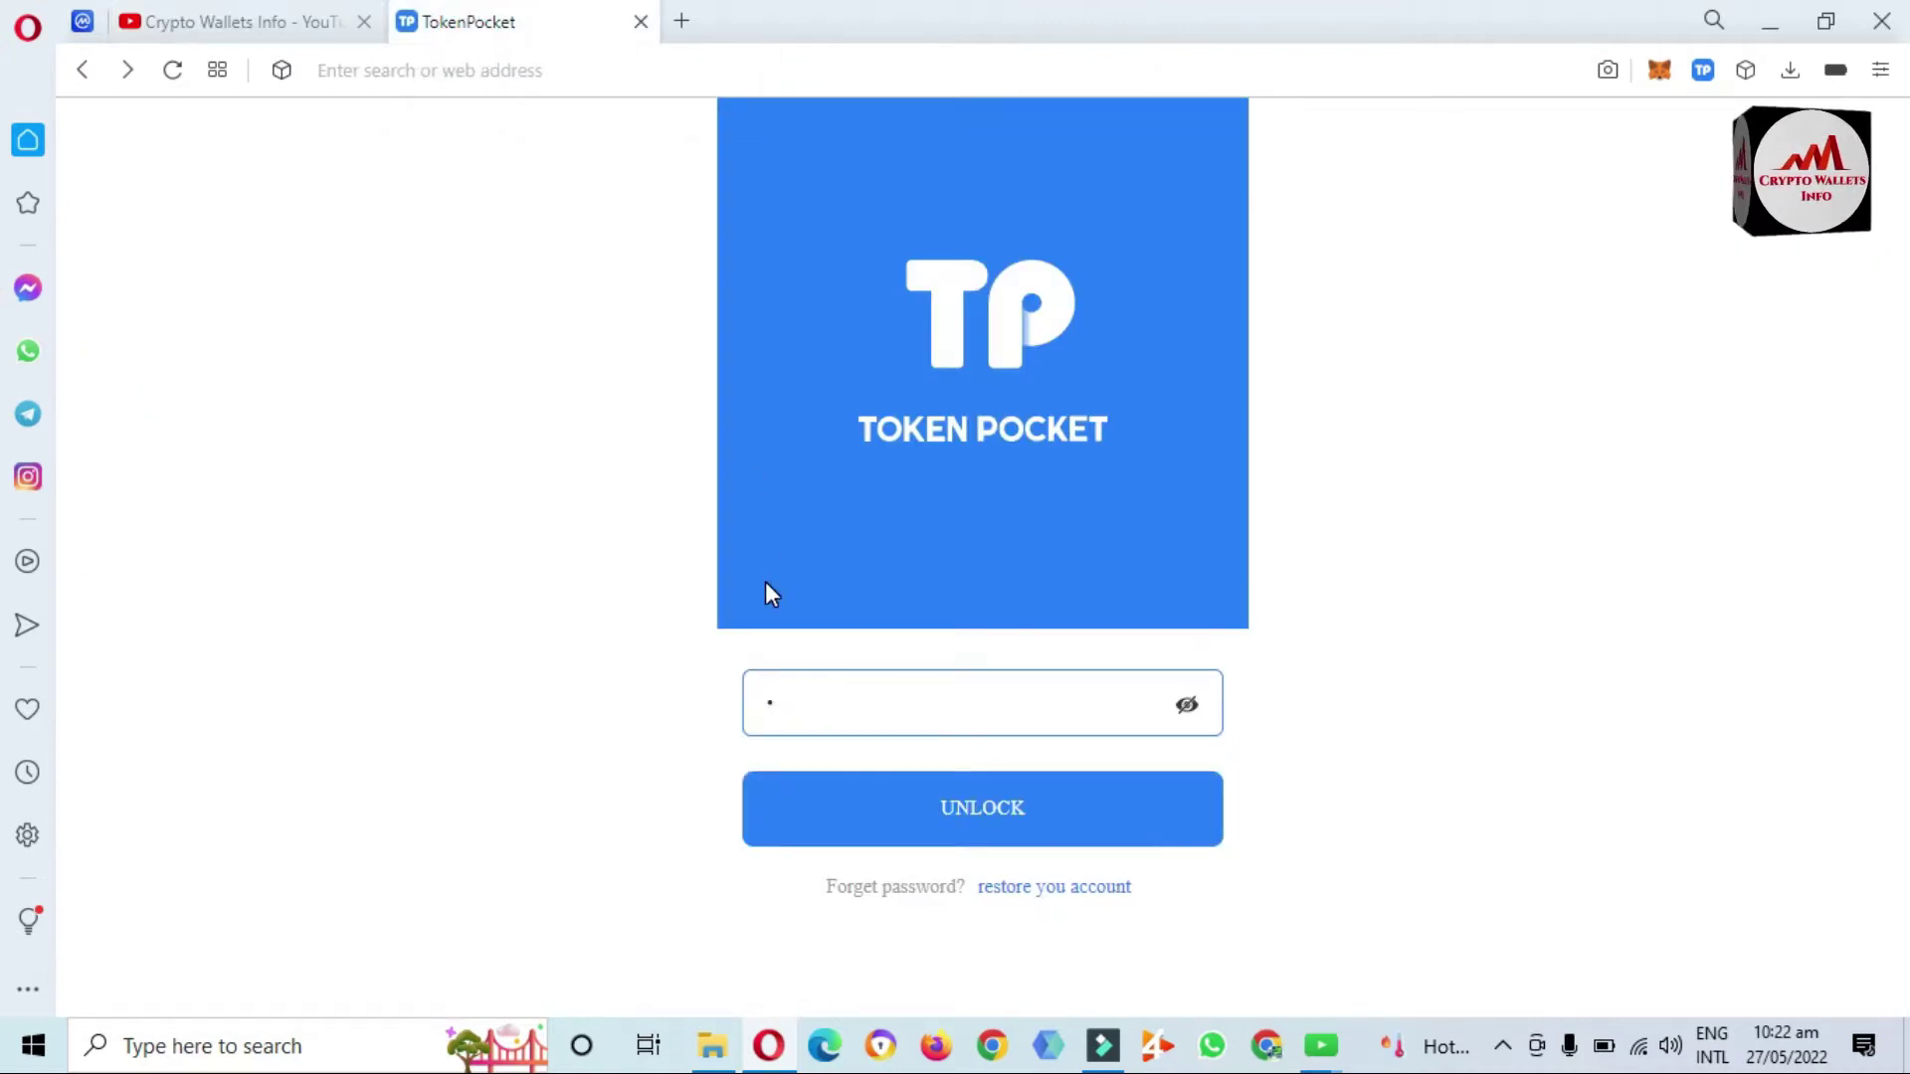
- Unlock TokenPocket with the wallet password and review Account 1's BNB, LUNA, ADA and USDT assets
type("********")
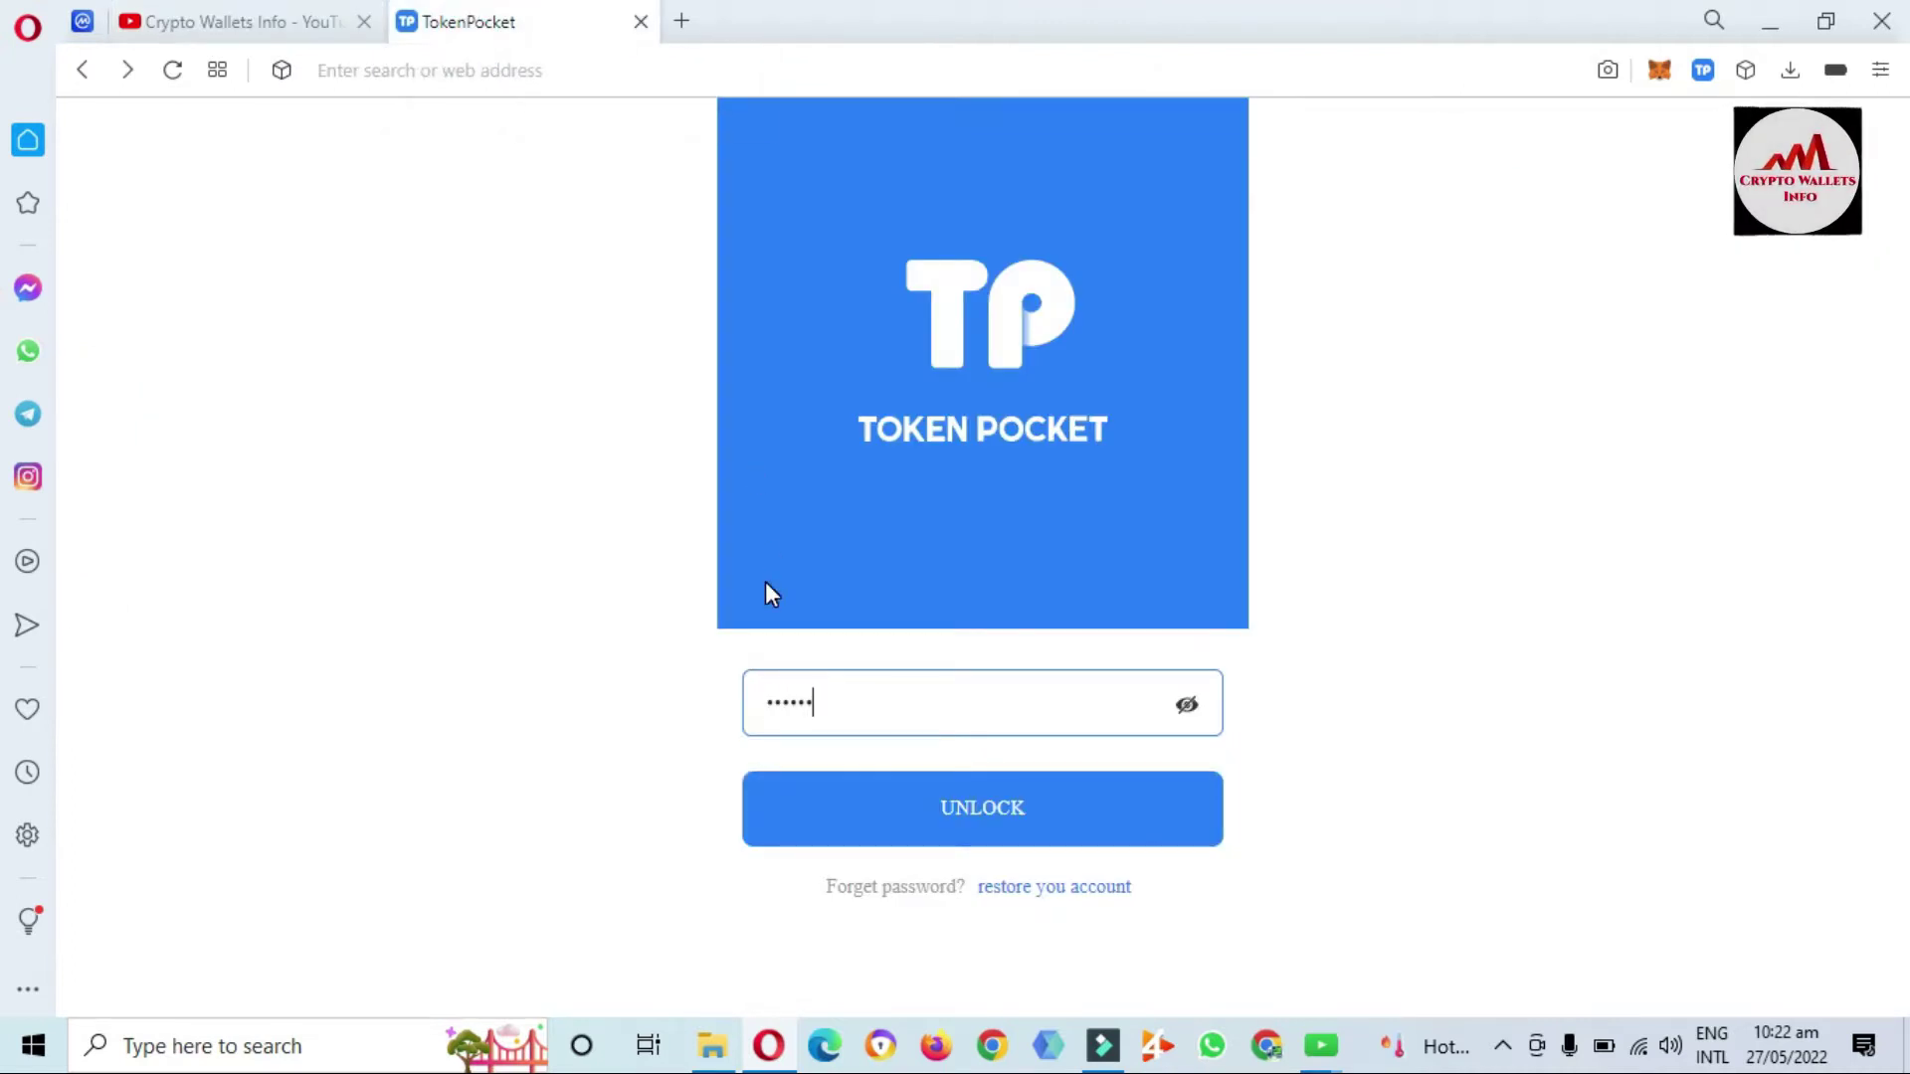
type("****")
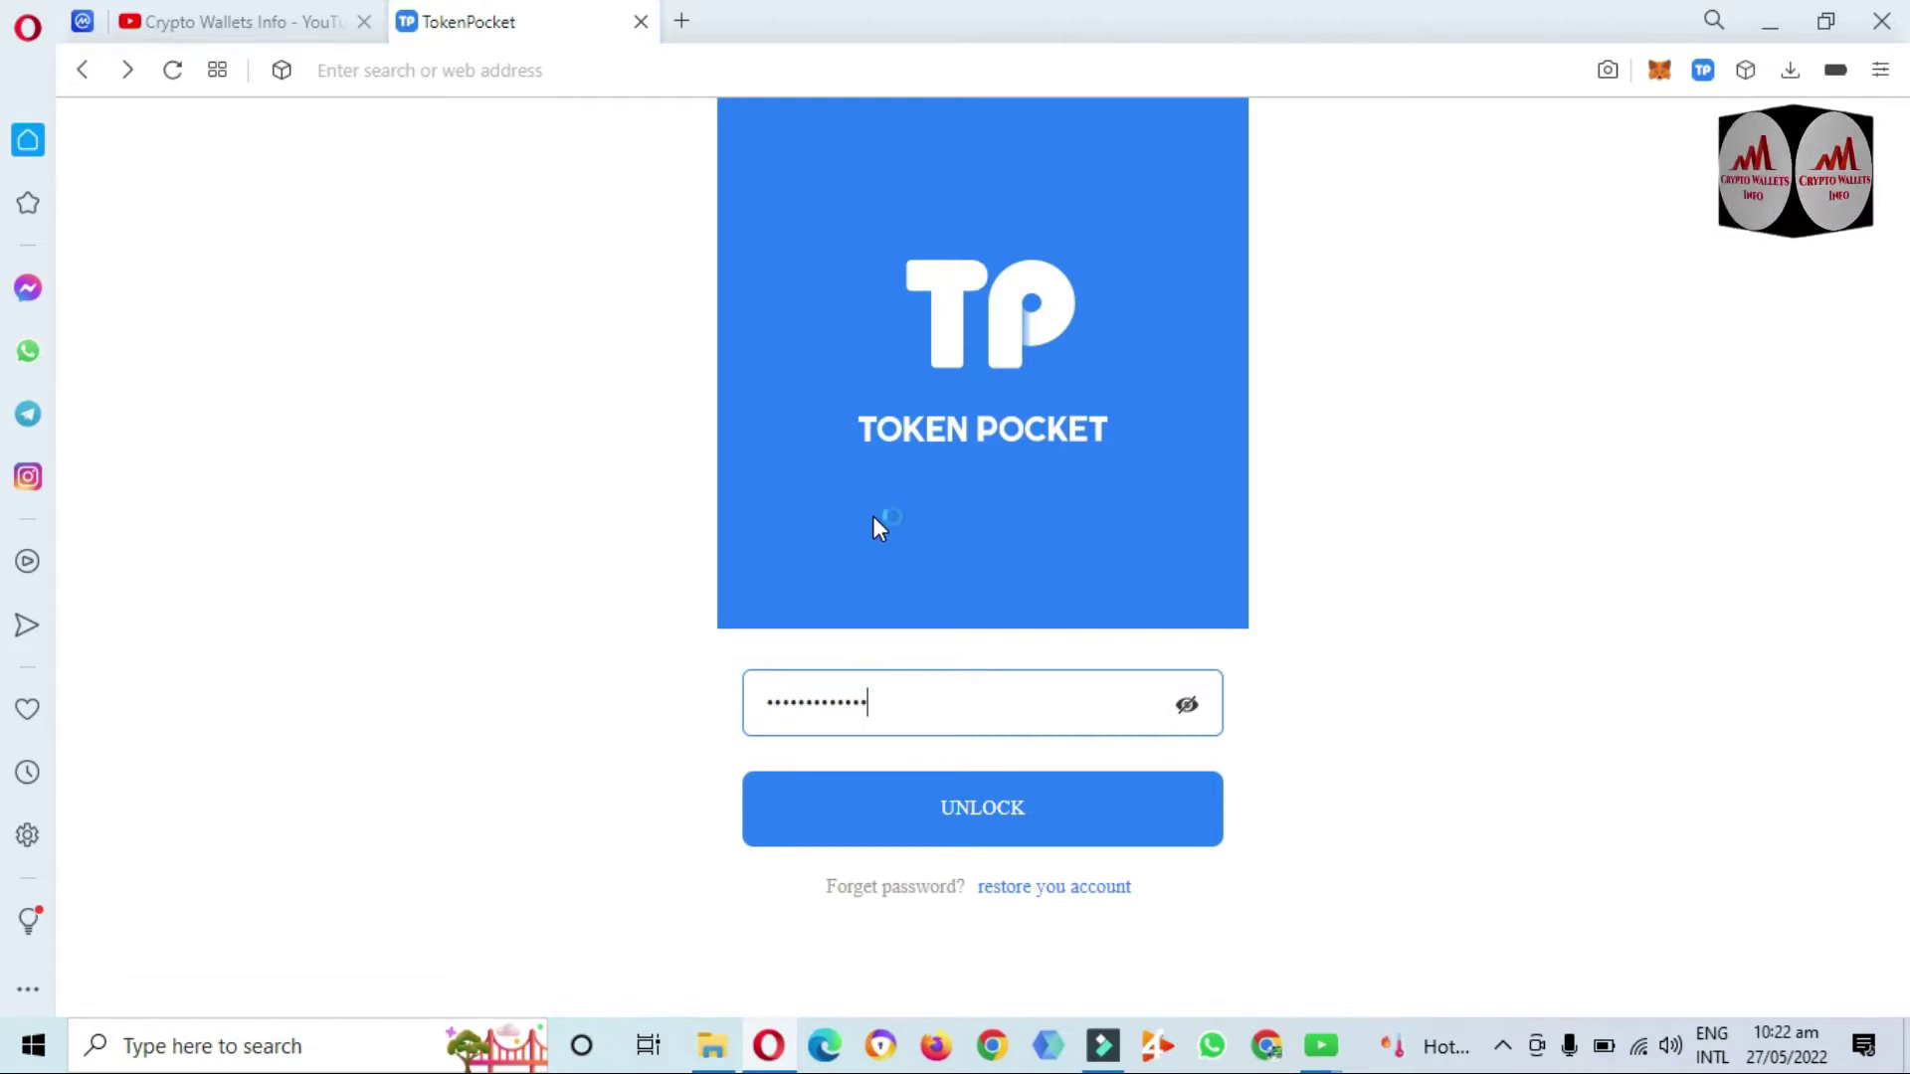
left_click(1005, 818)
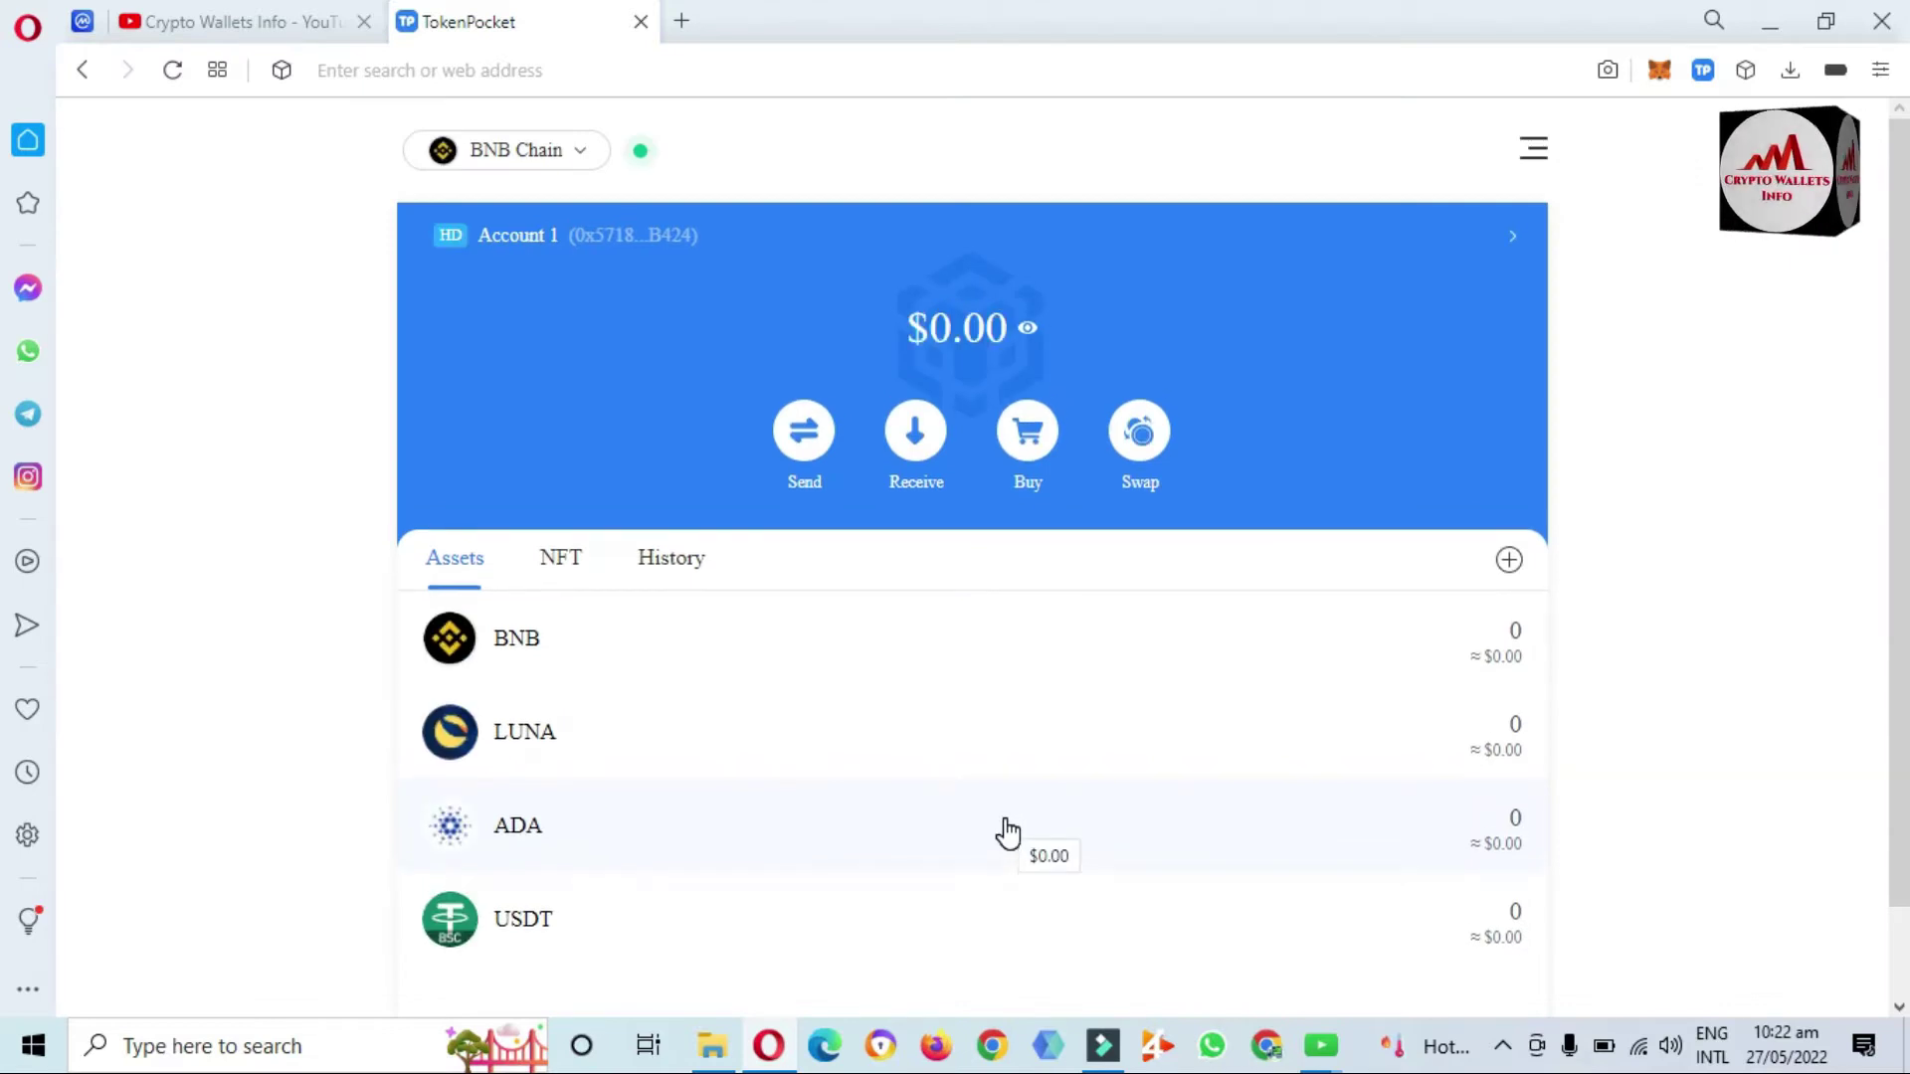
scroll(5, 741, "down", 1)
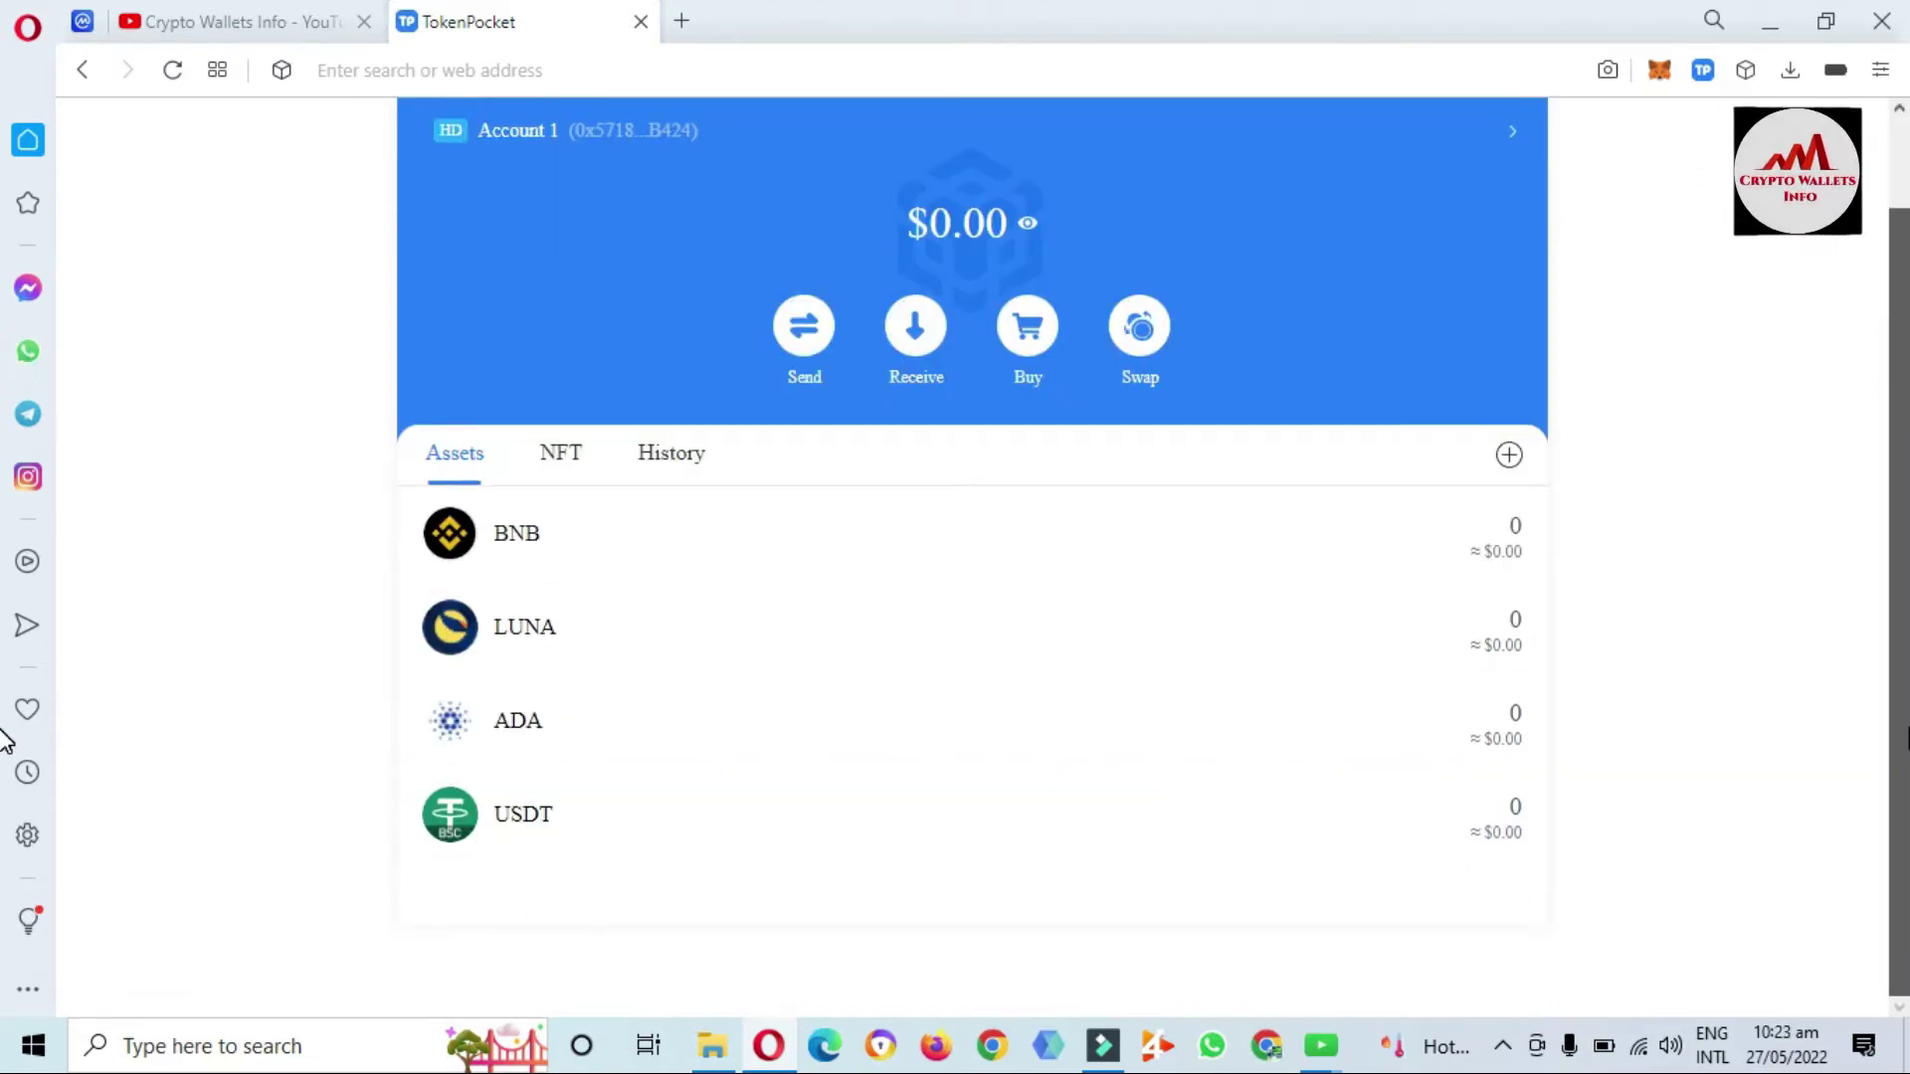
scroll(5, 435, "up", 1)
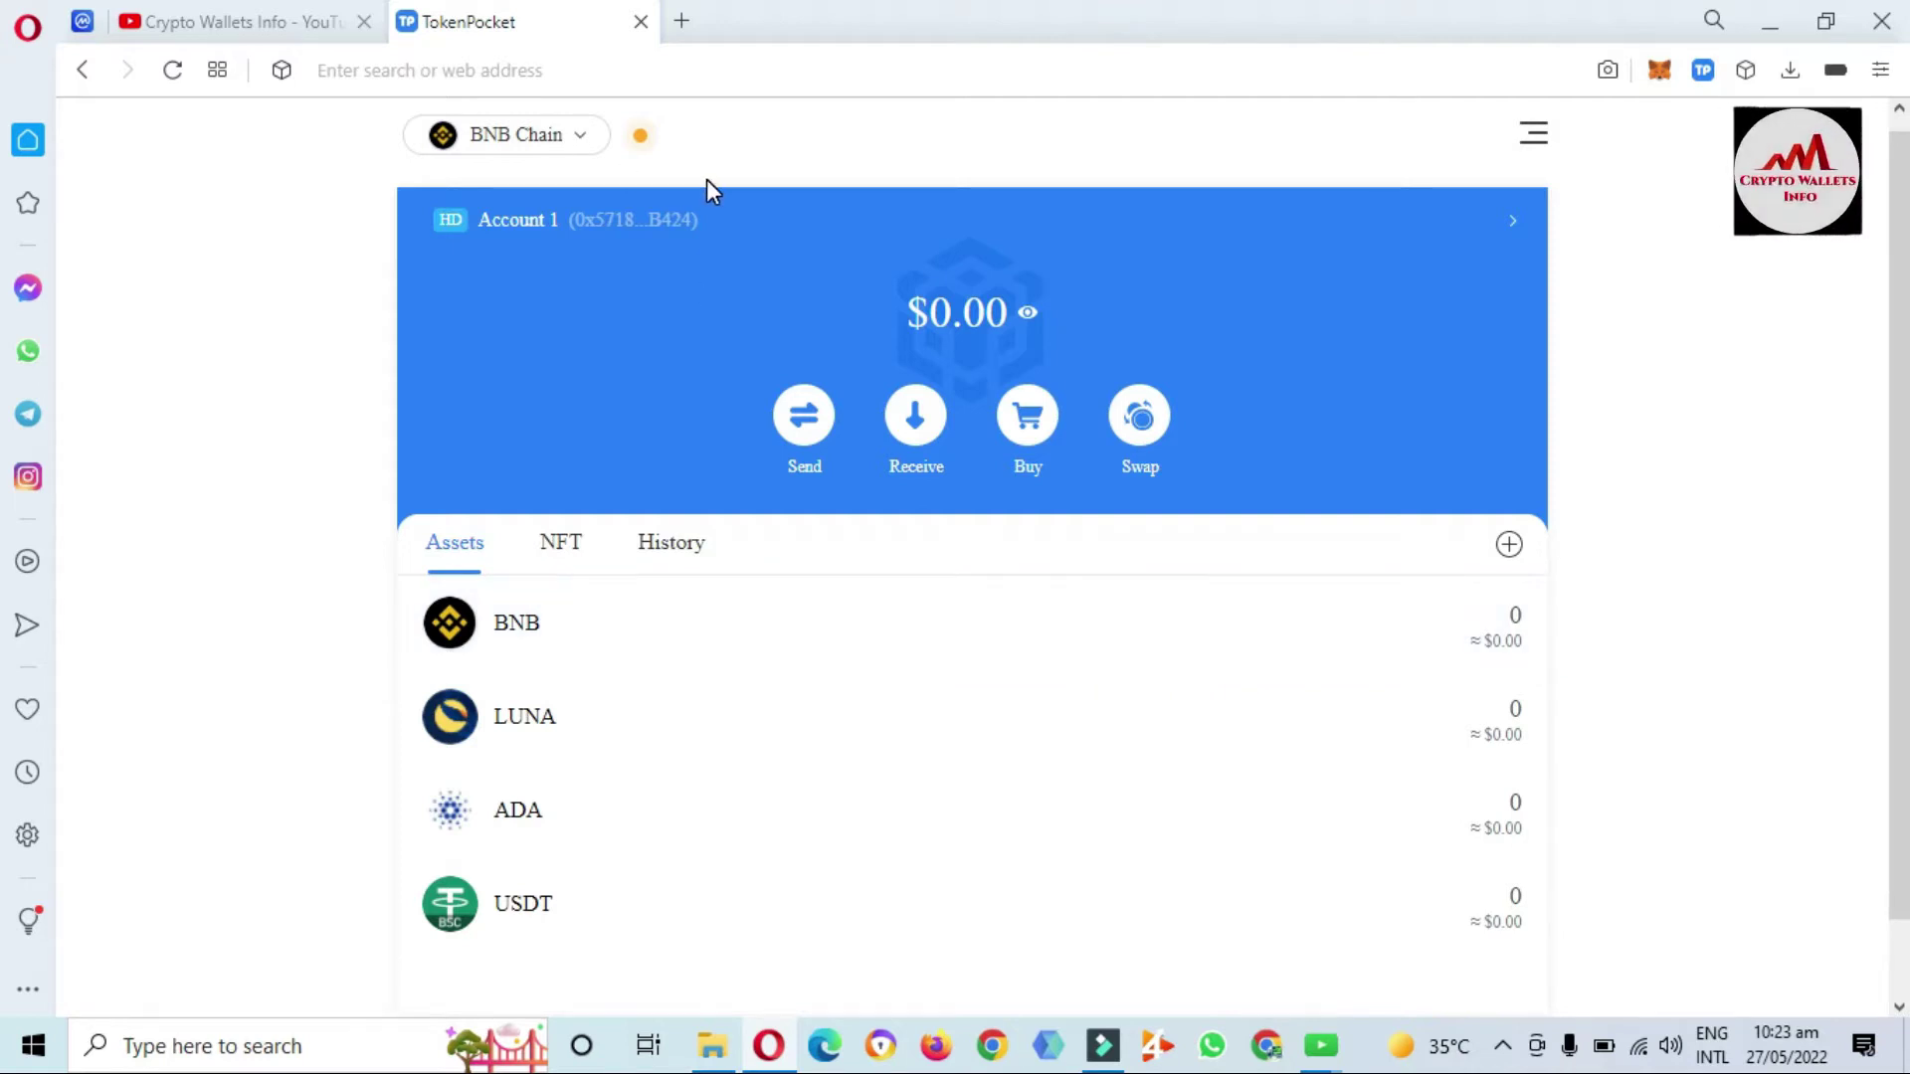
- Switch the wallet network from BNB Chain to Ethereum Mainnet and check its ETH and LUNA assets
left_click(589, 140)
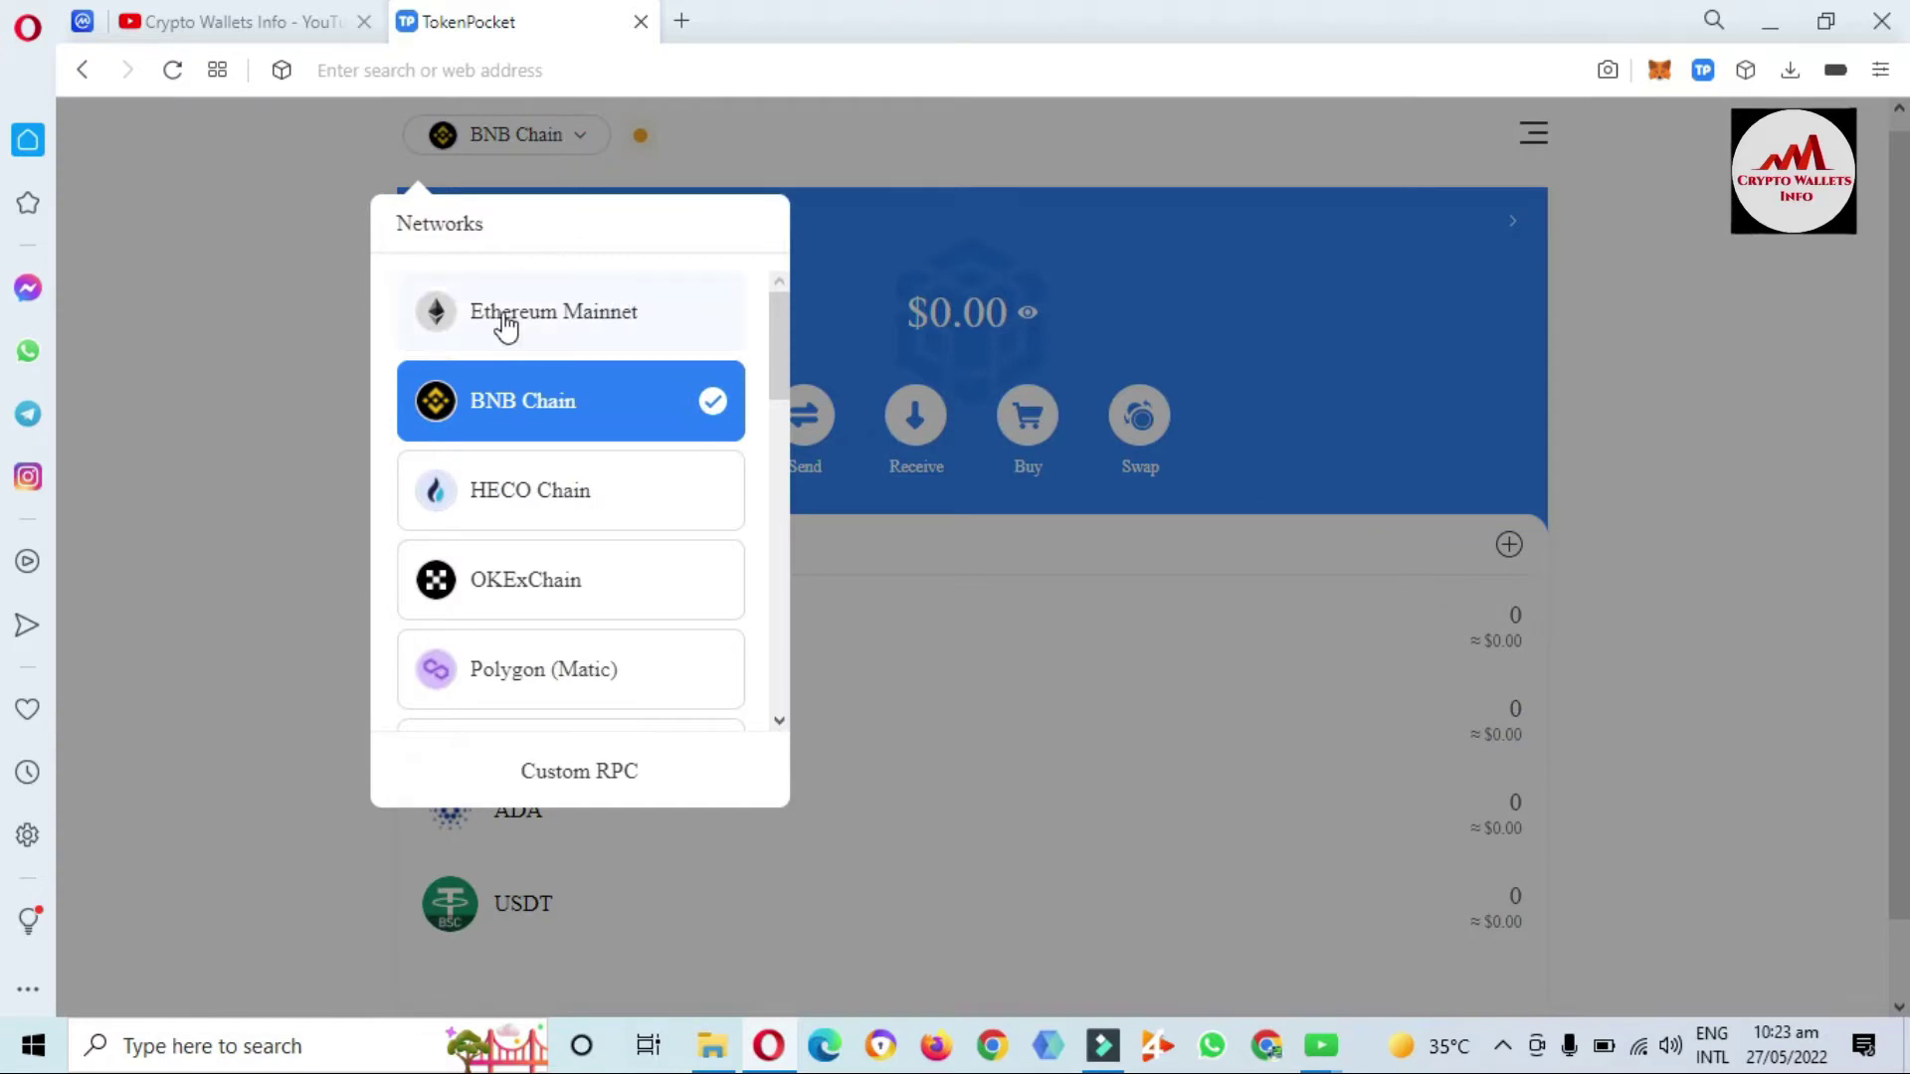
left_click(540, 306)
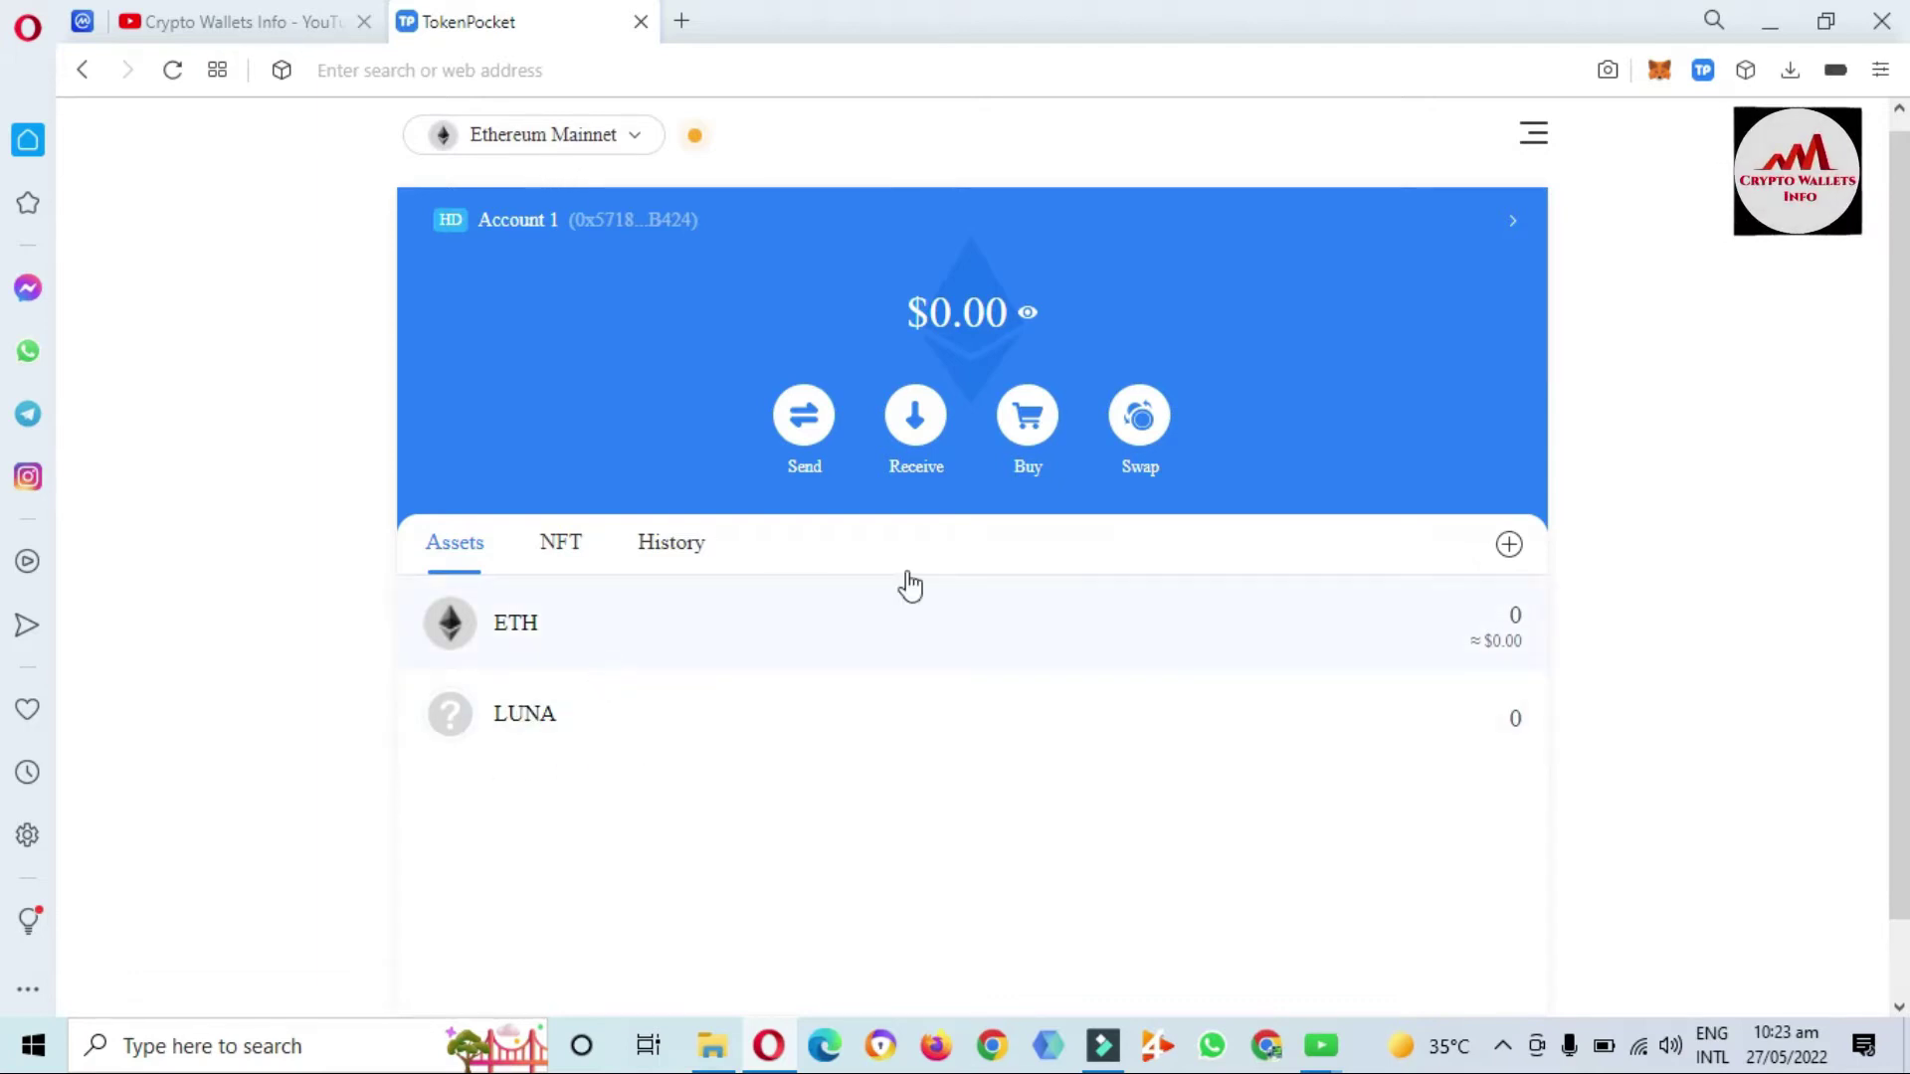
scroll(1134, 661, "down", 1)
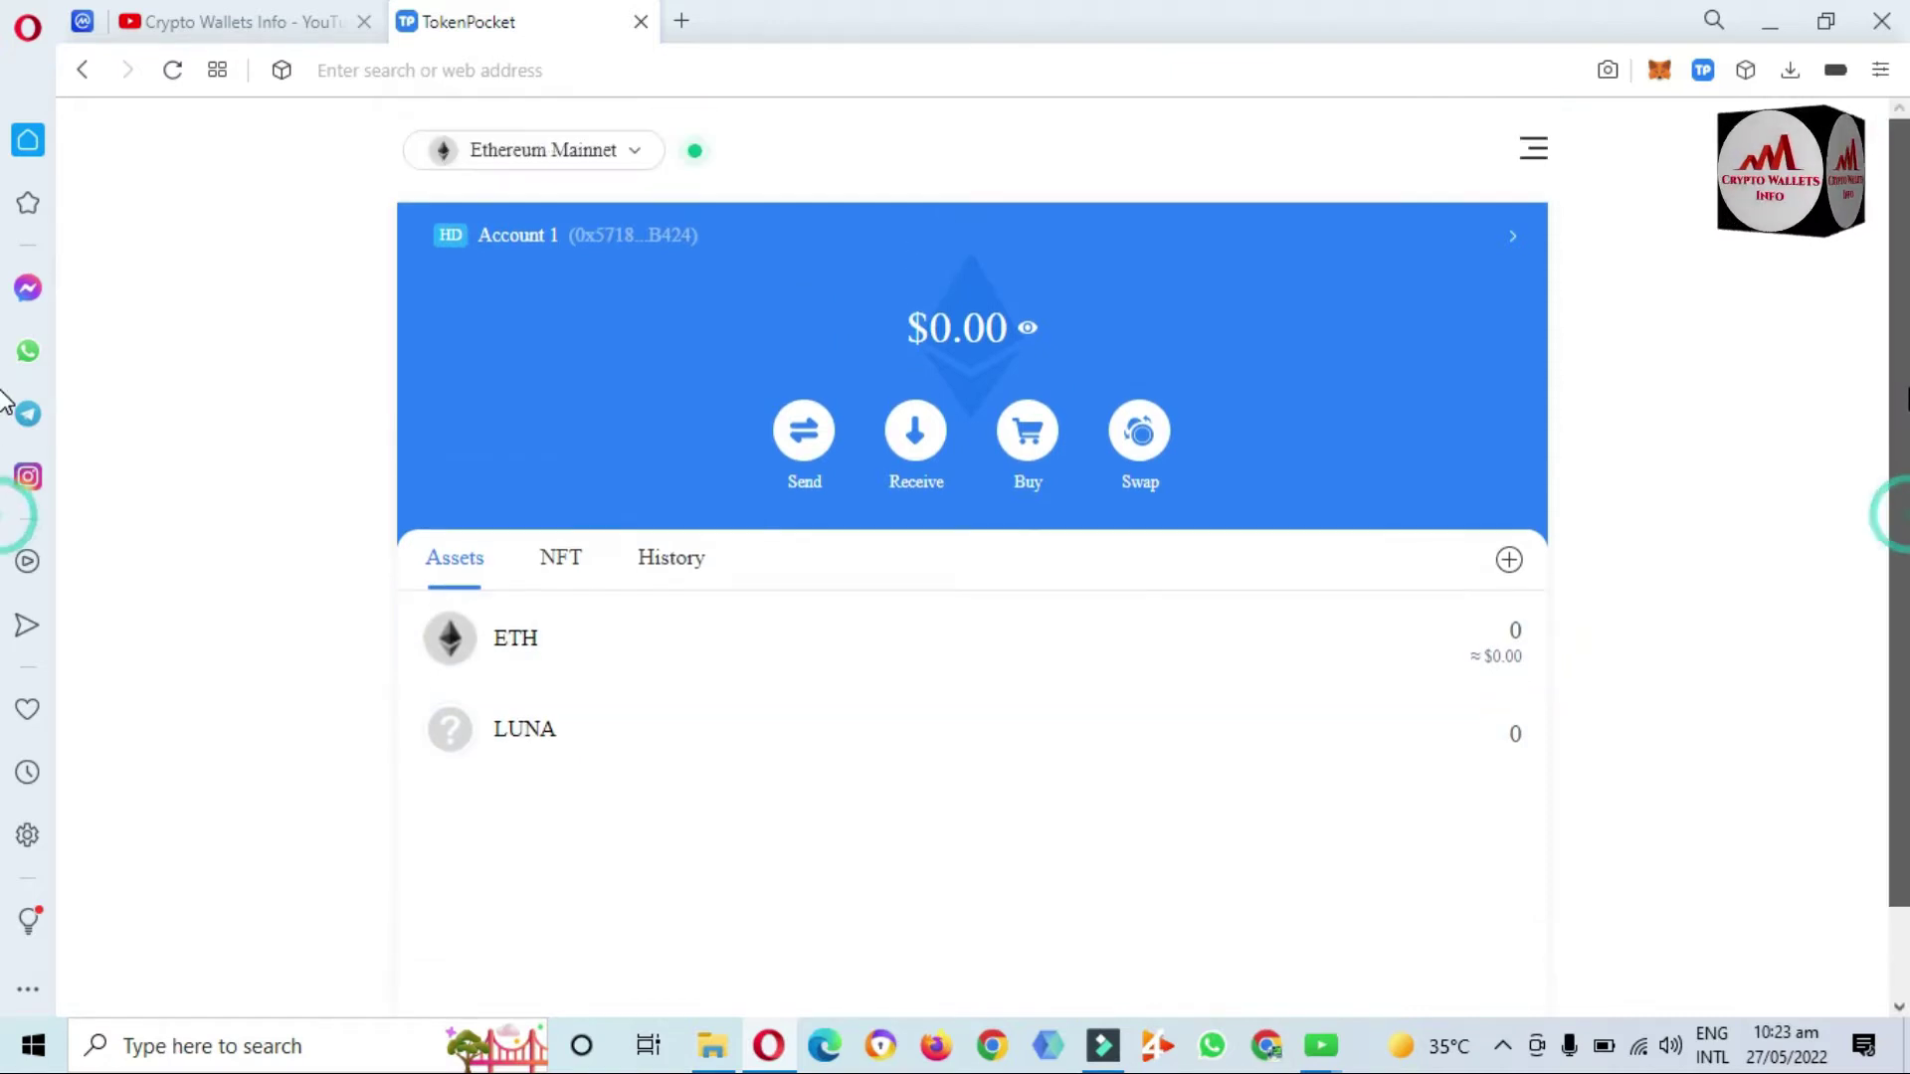
scroll(5, 498, "up", 1)
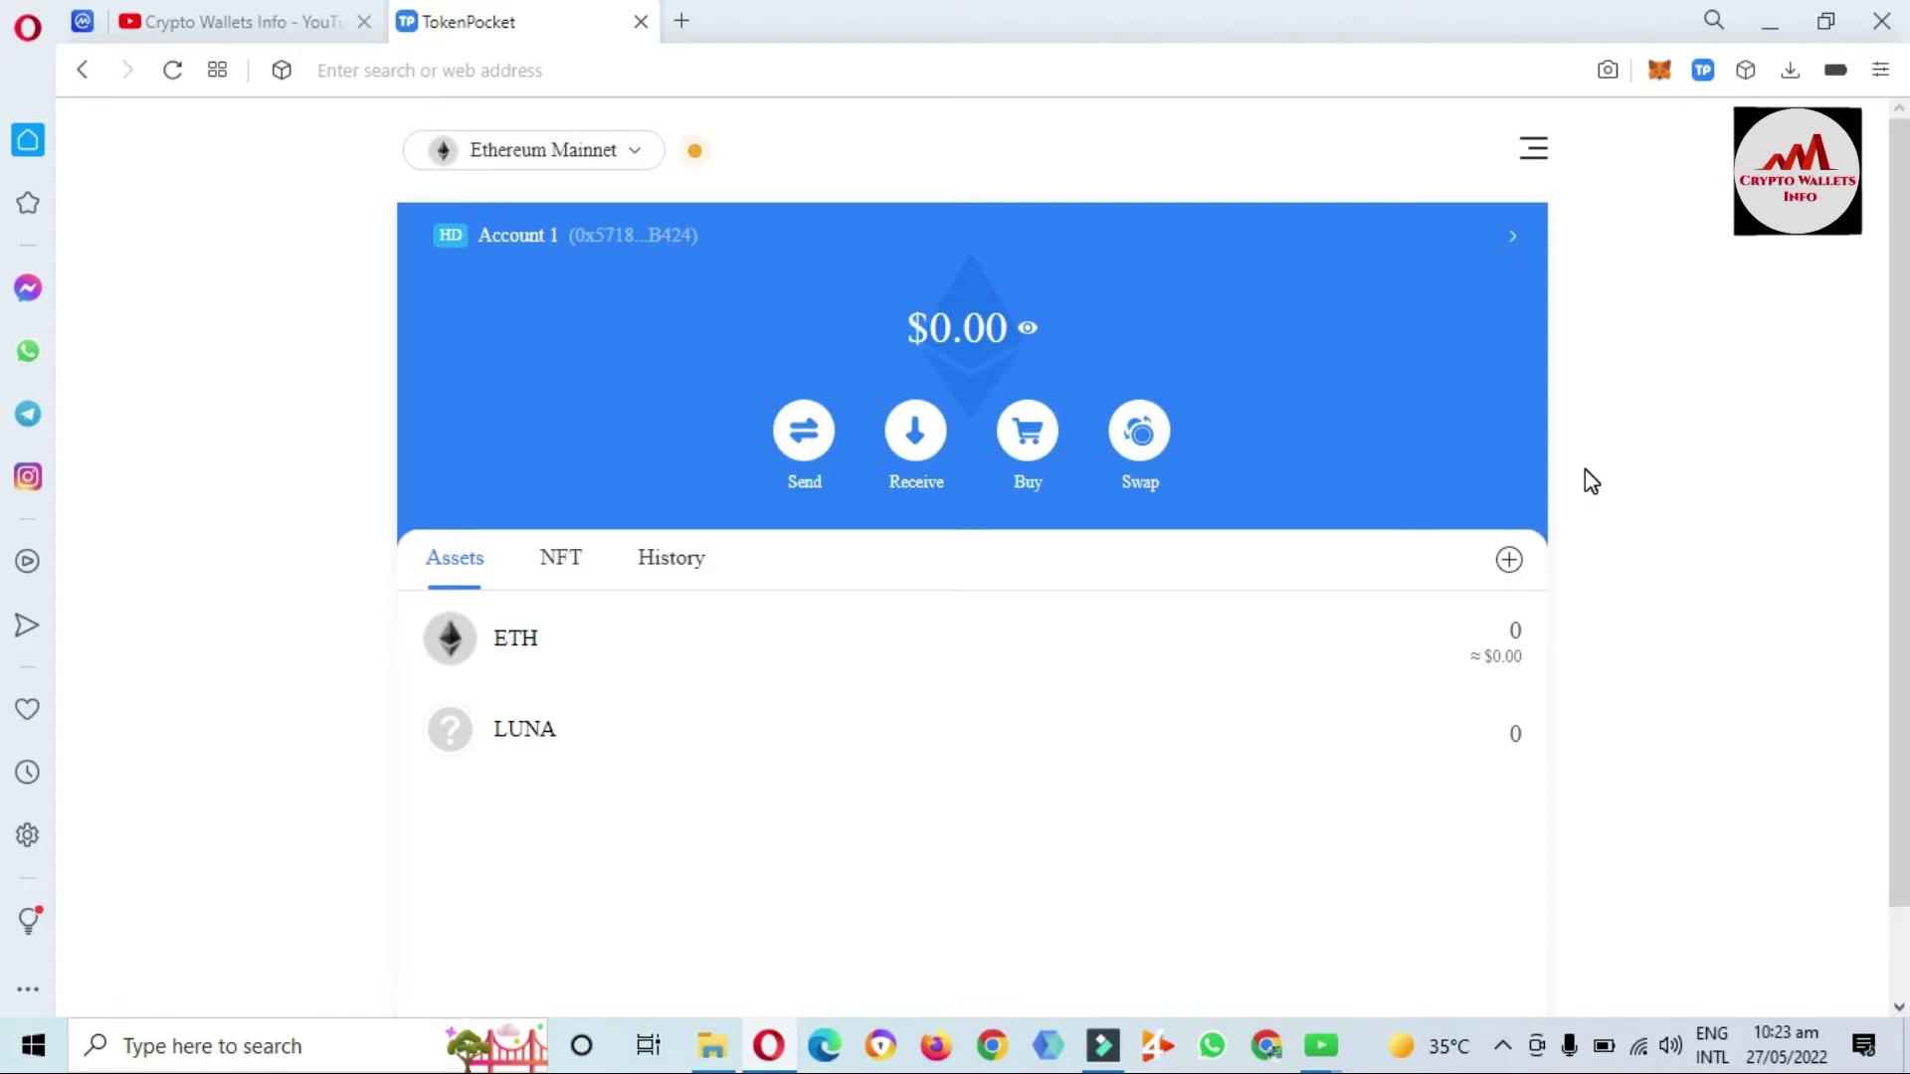
- Bring up the Custom Token form under Add Tokens, then start a new blank browser tab
left_click(1509, 562)
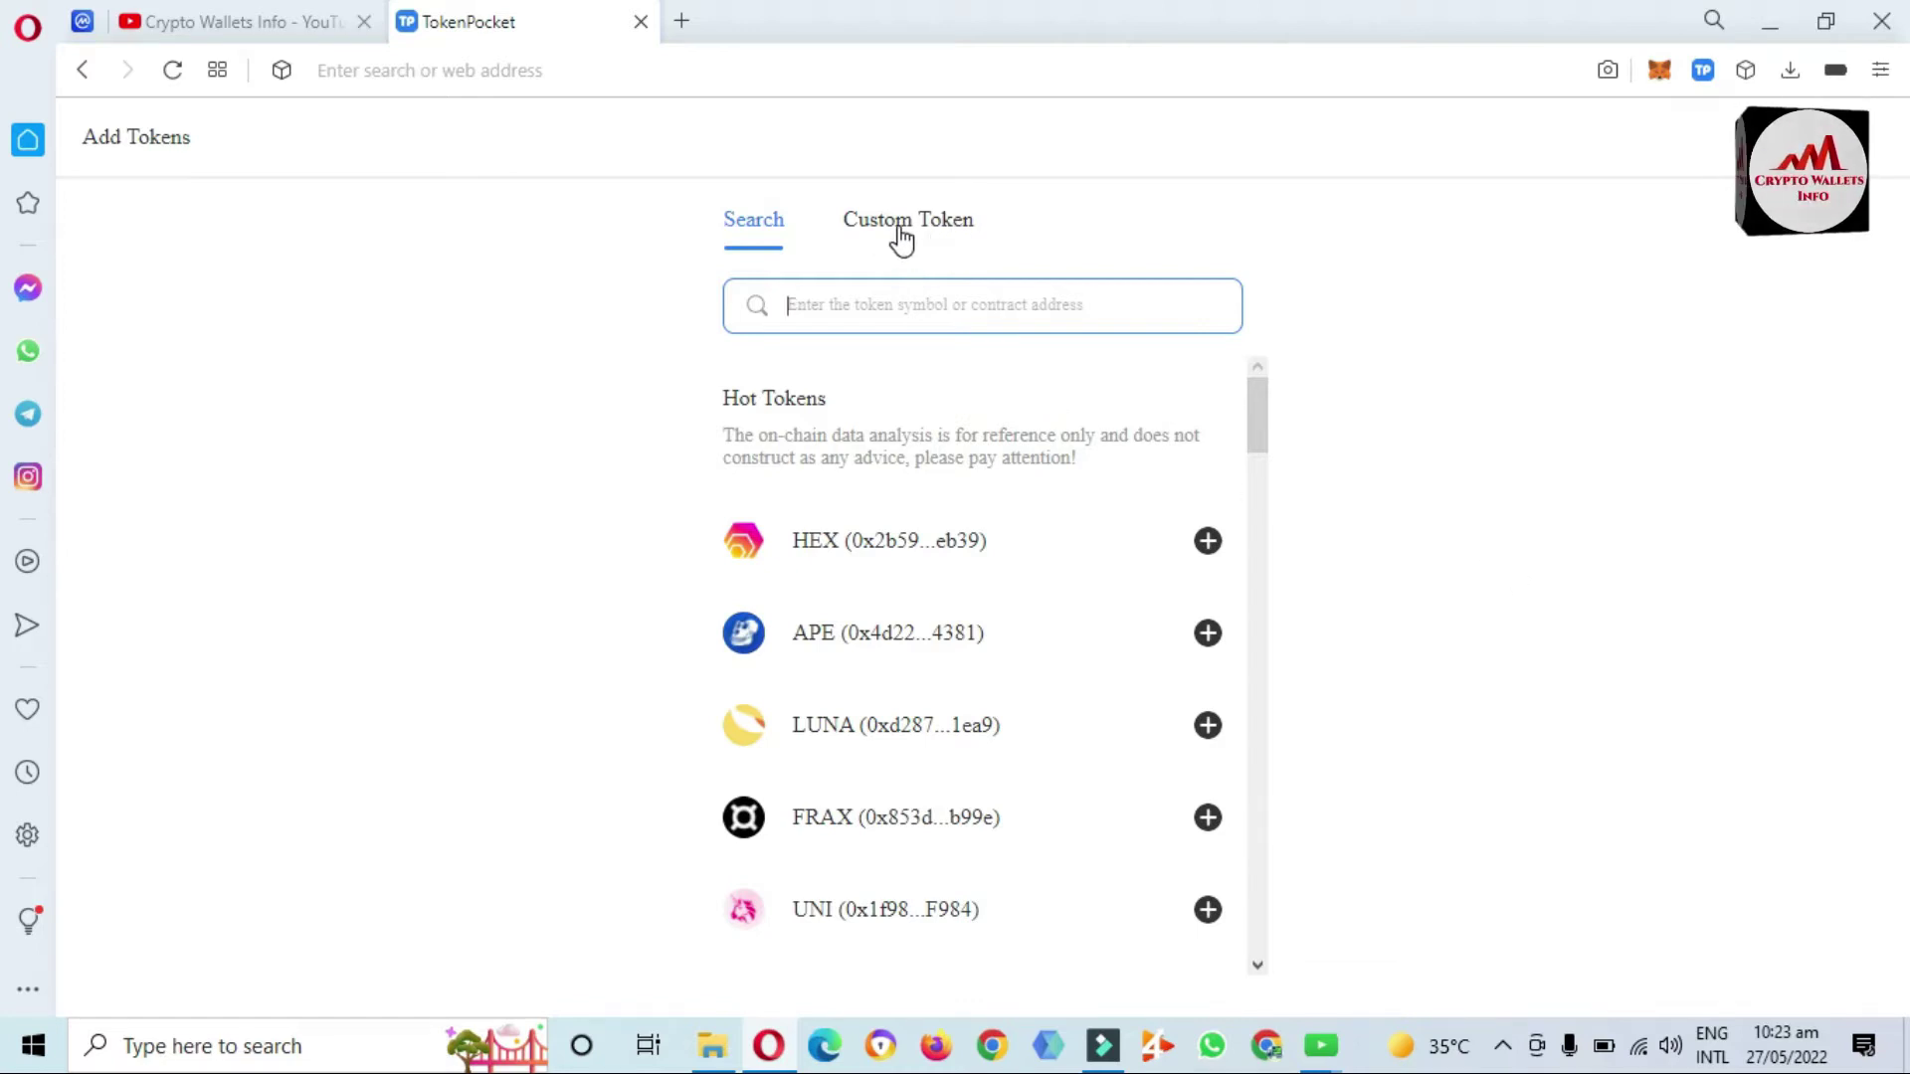
left_click(940, 236)
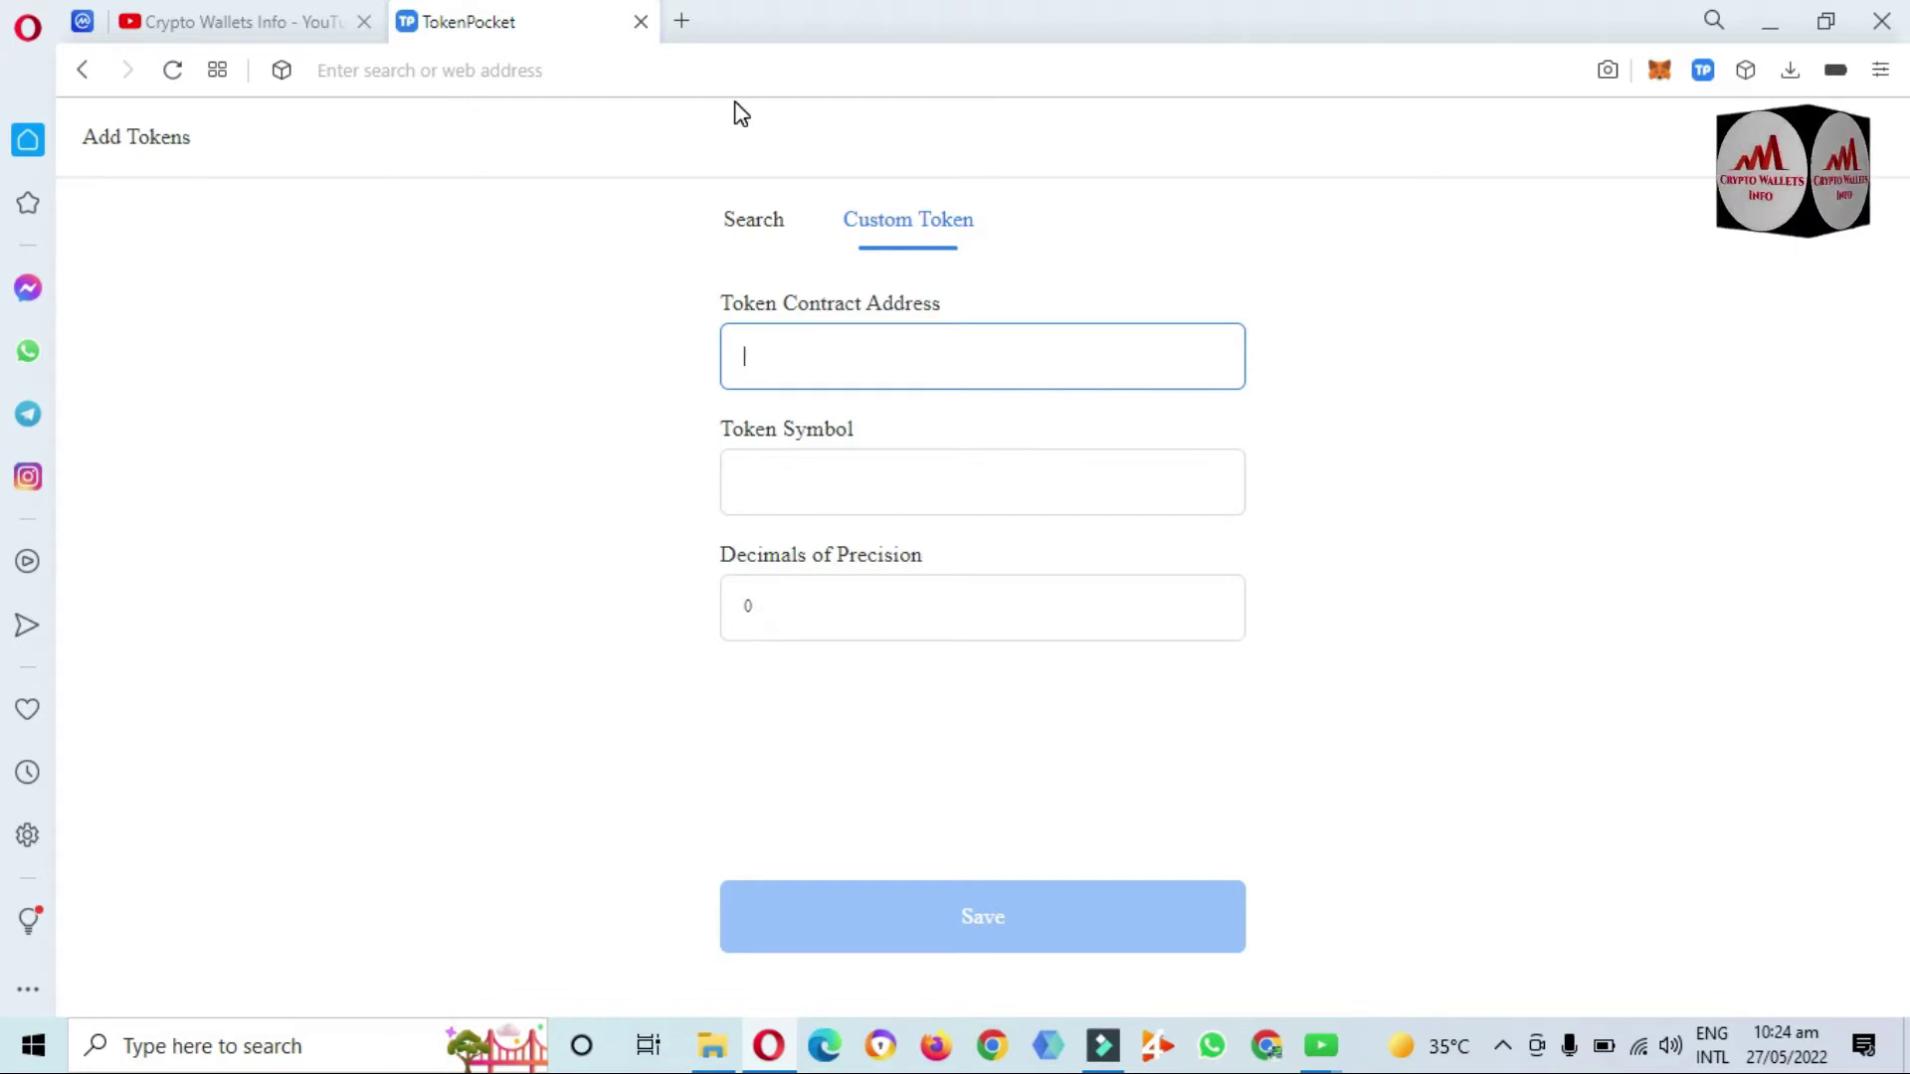
left_click(681, 21)
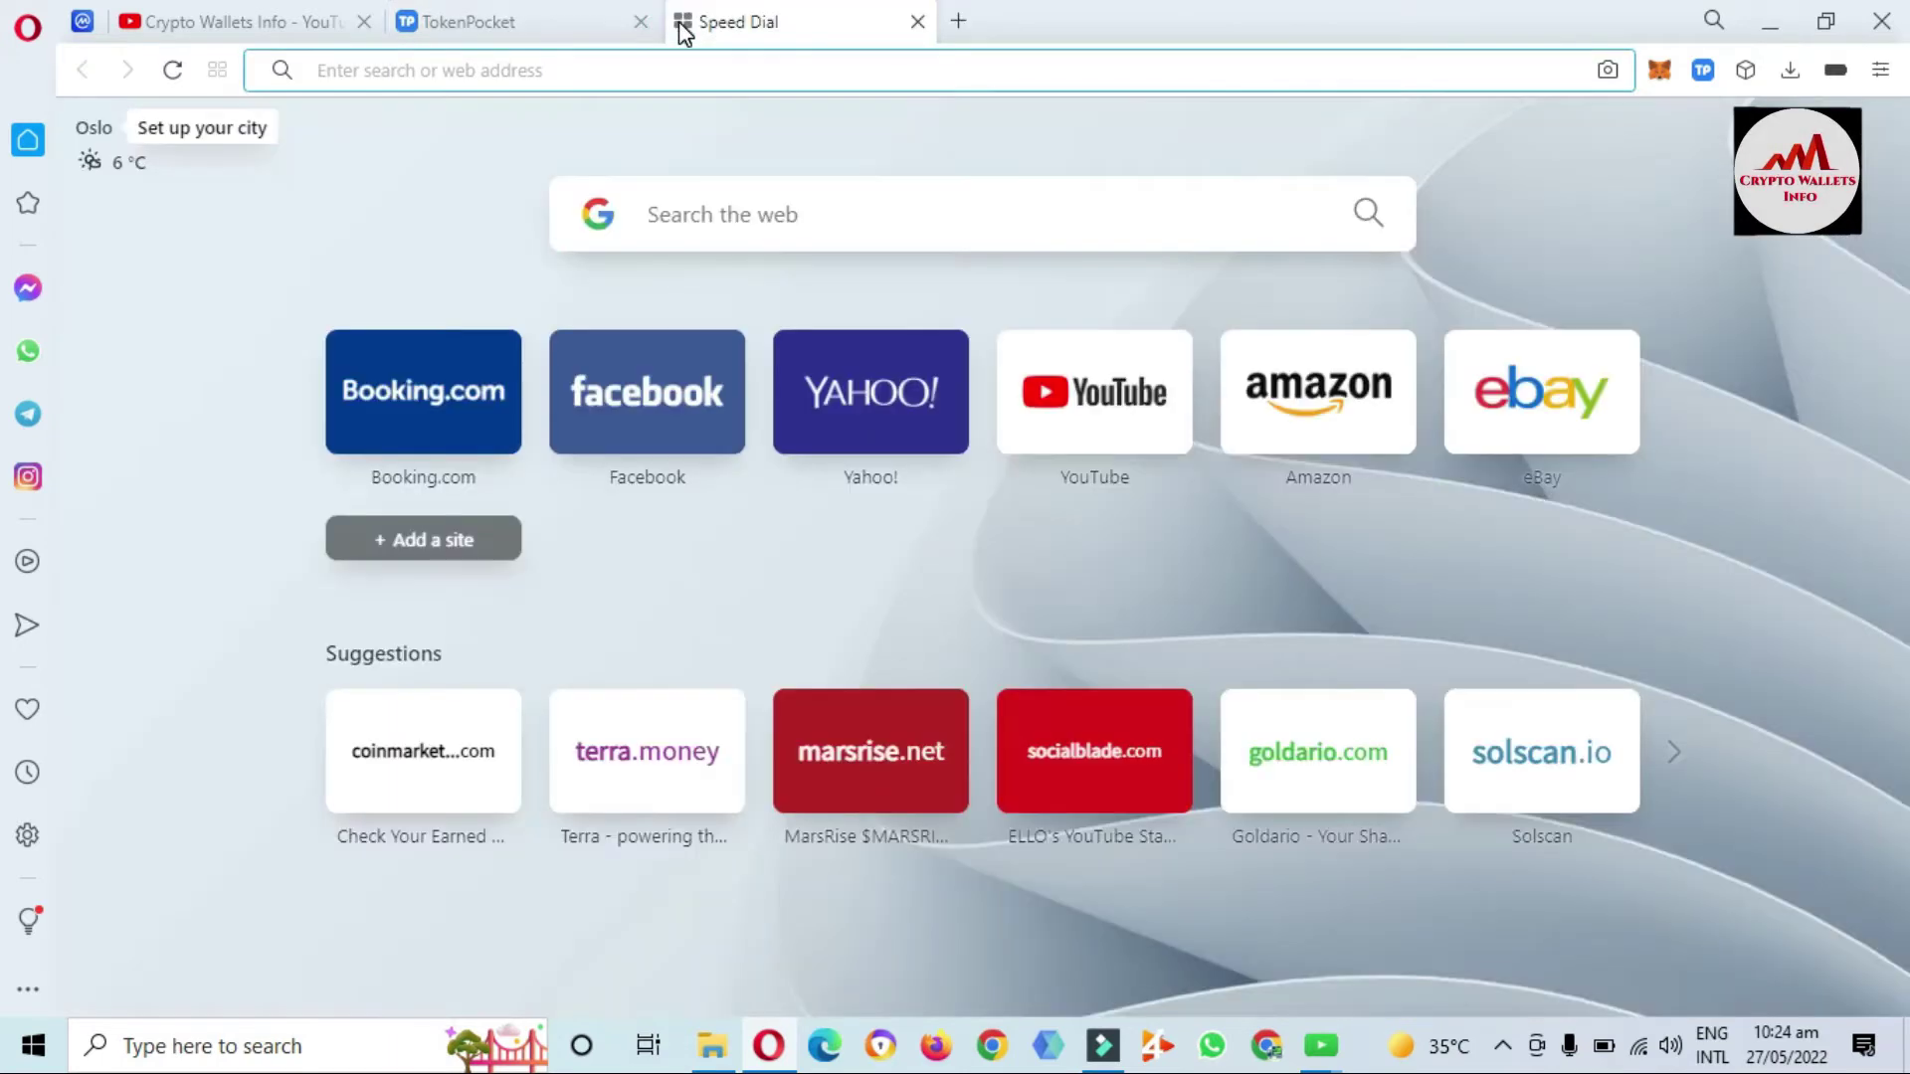
- Load coinmarketcap.com and dismiss the conference video popup
type("coi")
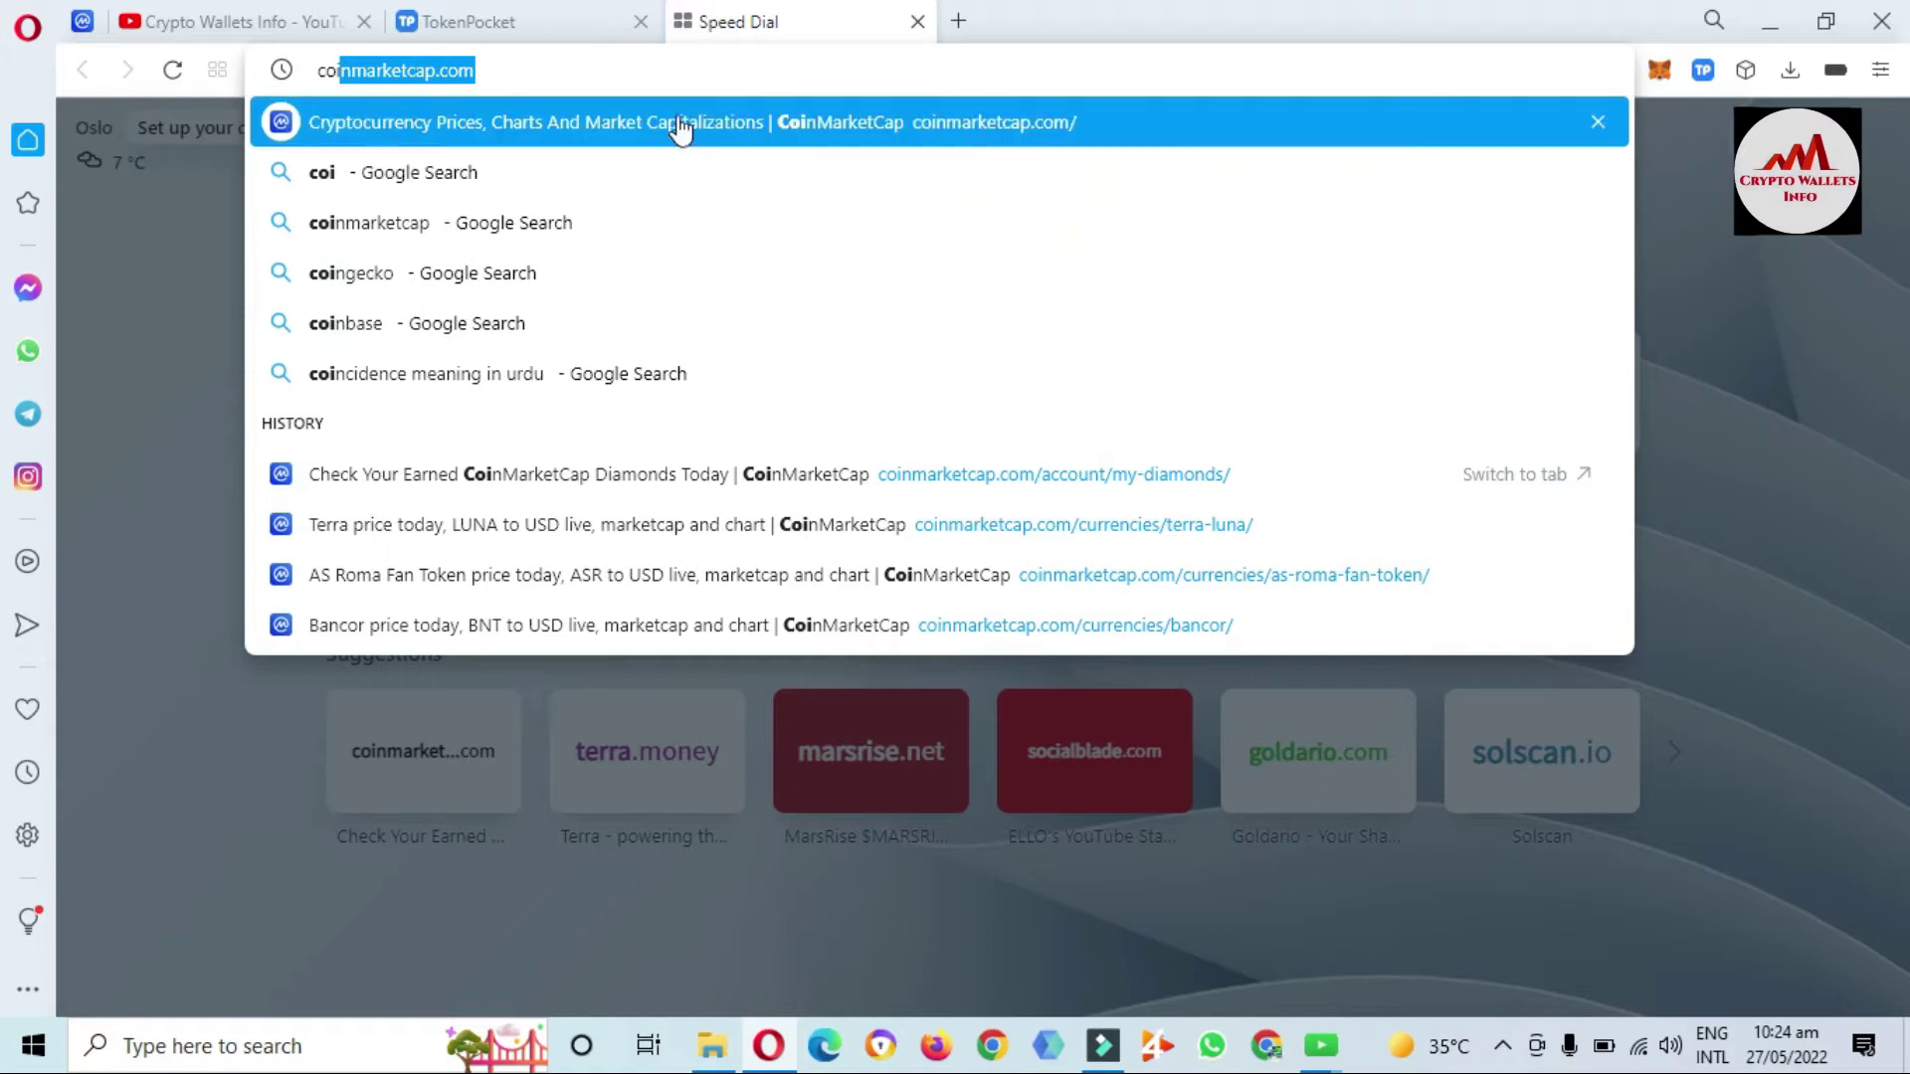
left_click(681, 124)
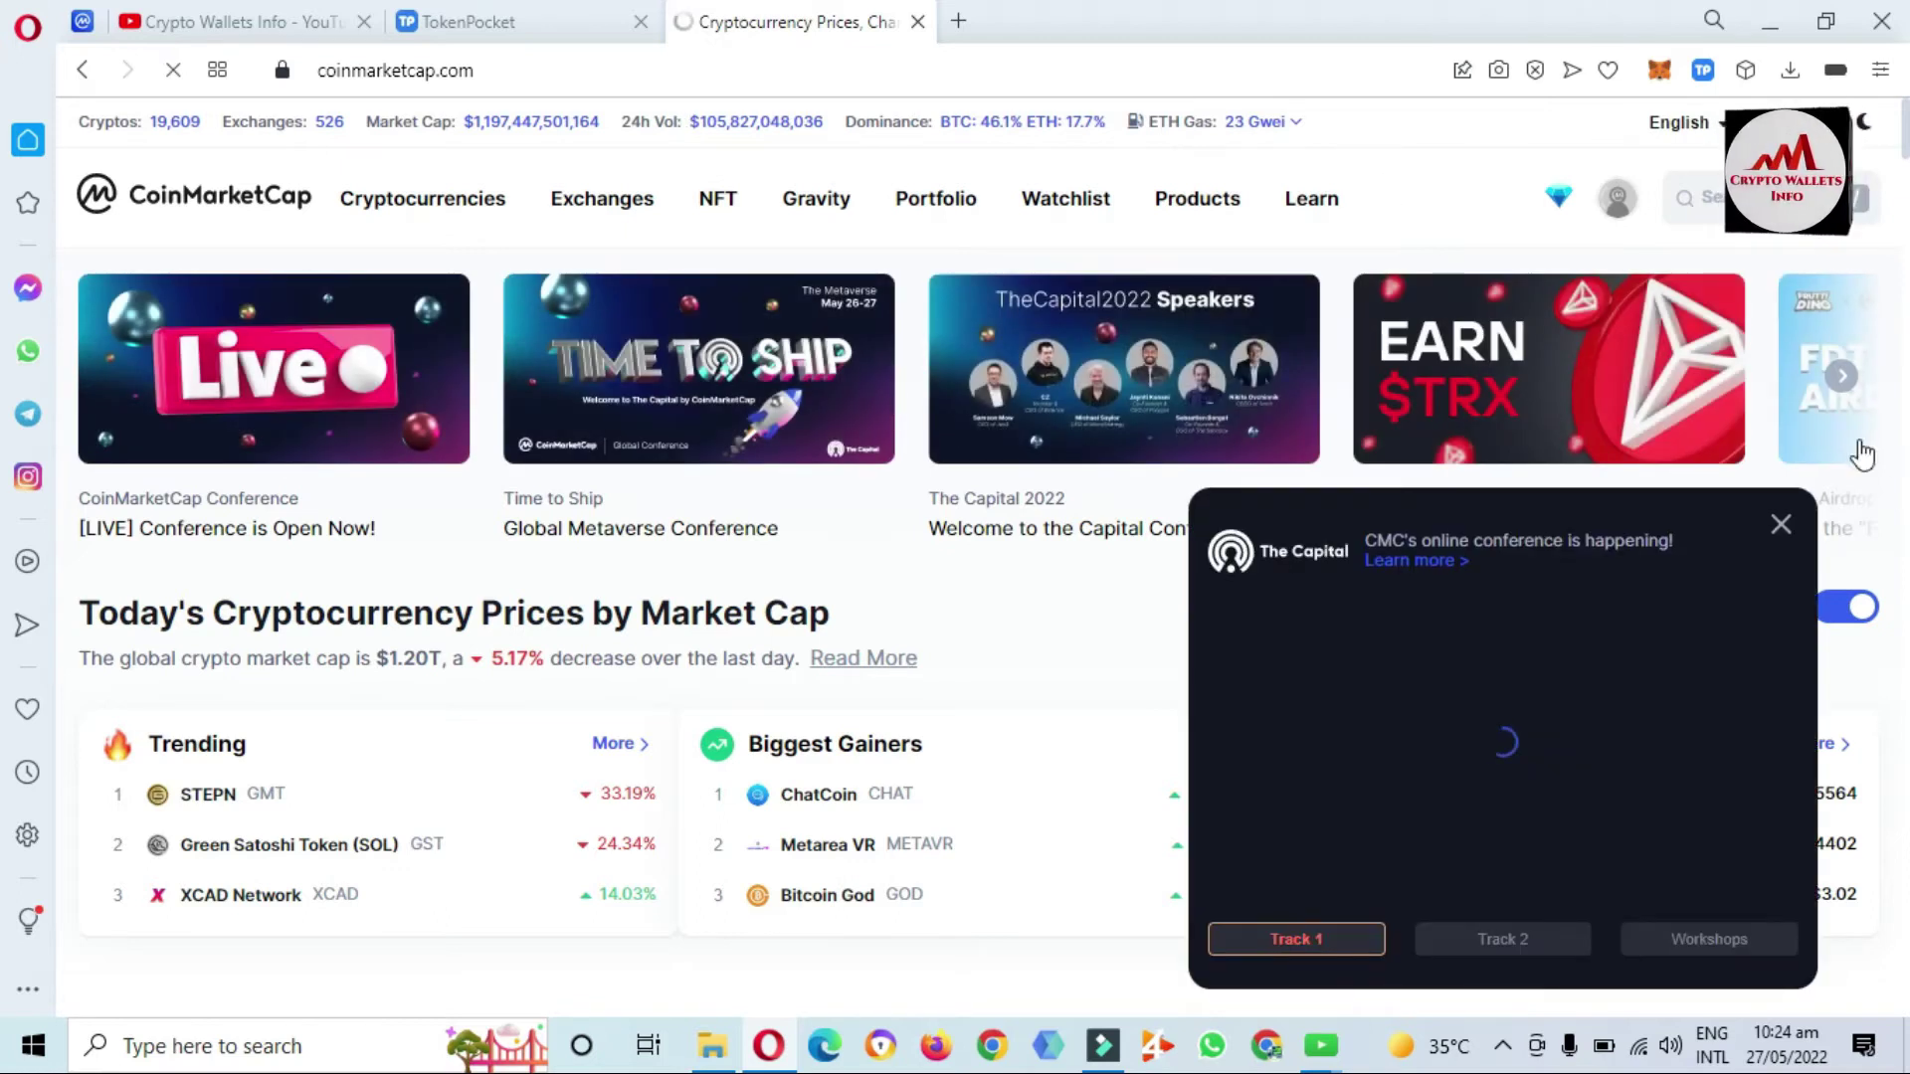
left_click(1782, 527)
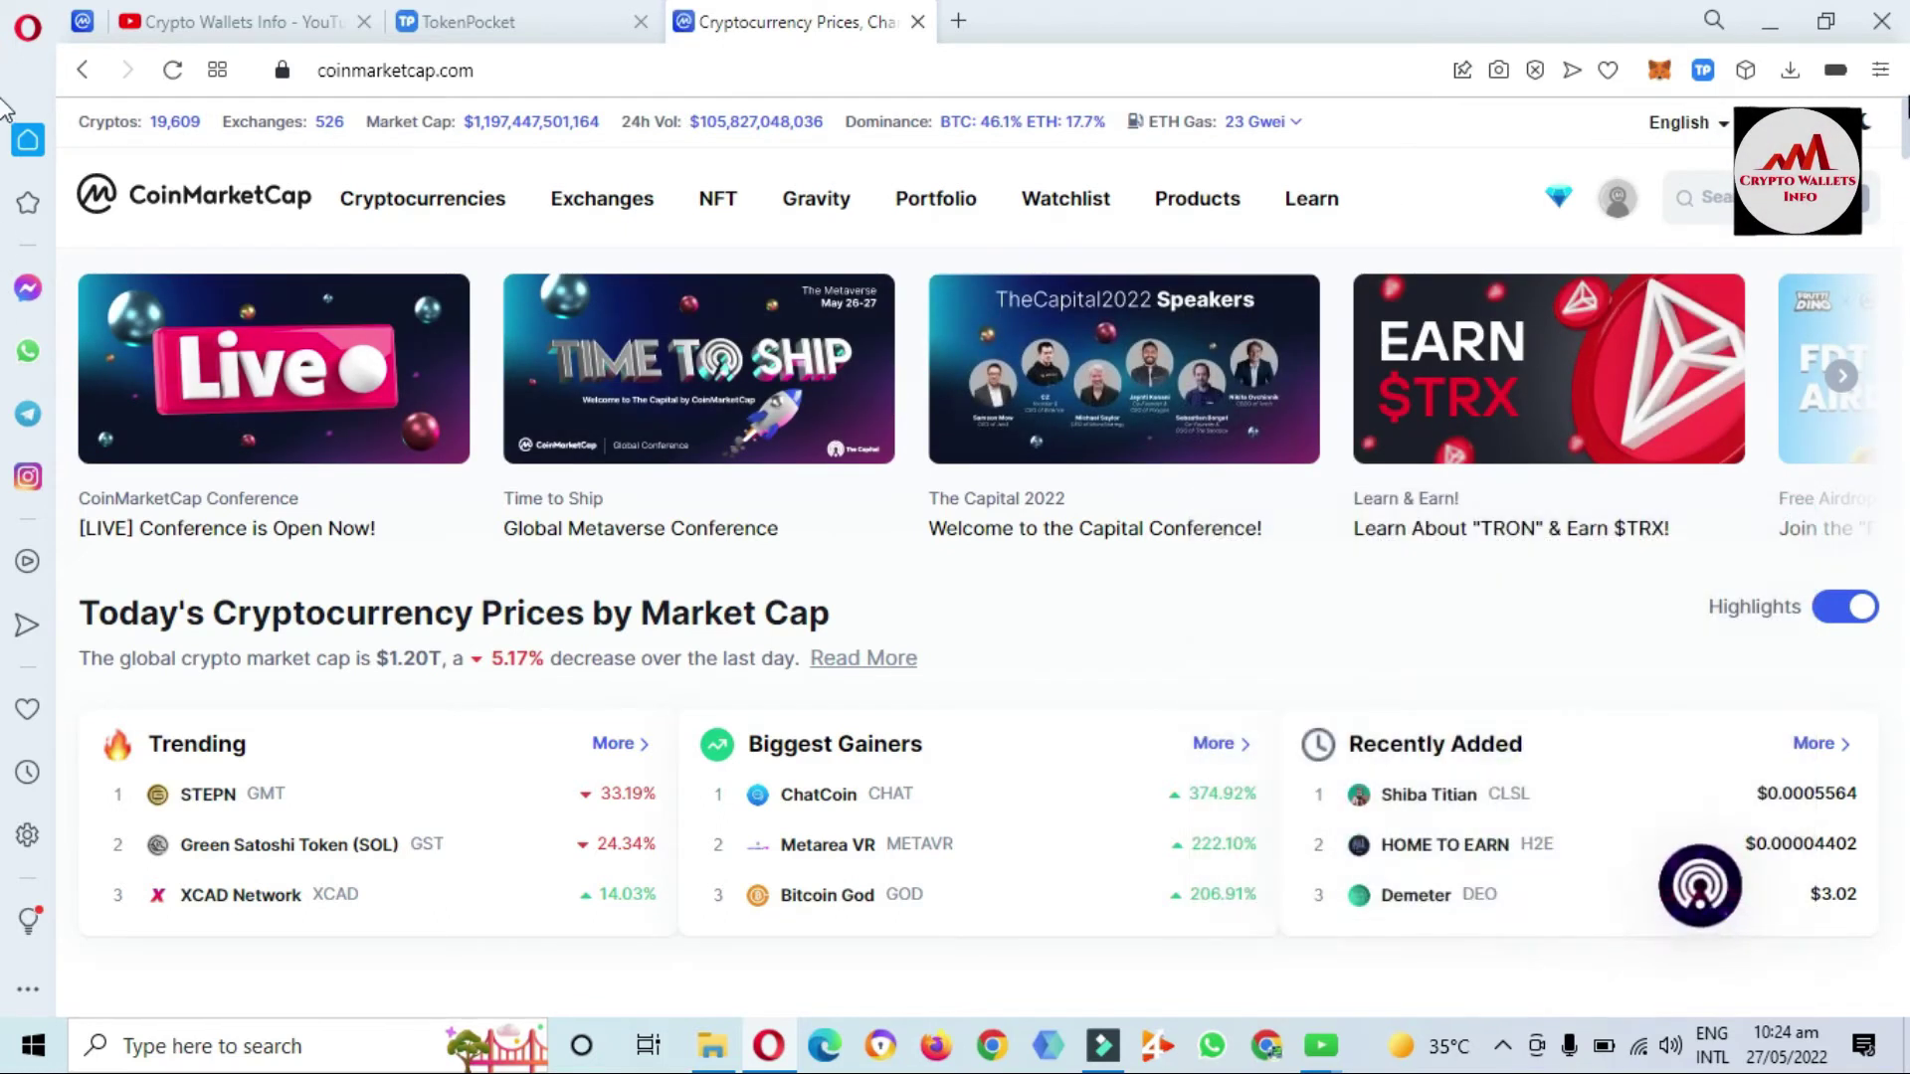
- Browse the CoinMarketCap homepage and bring up the full Recently Added coins list
scroll(6, 129, "down", 5)
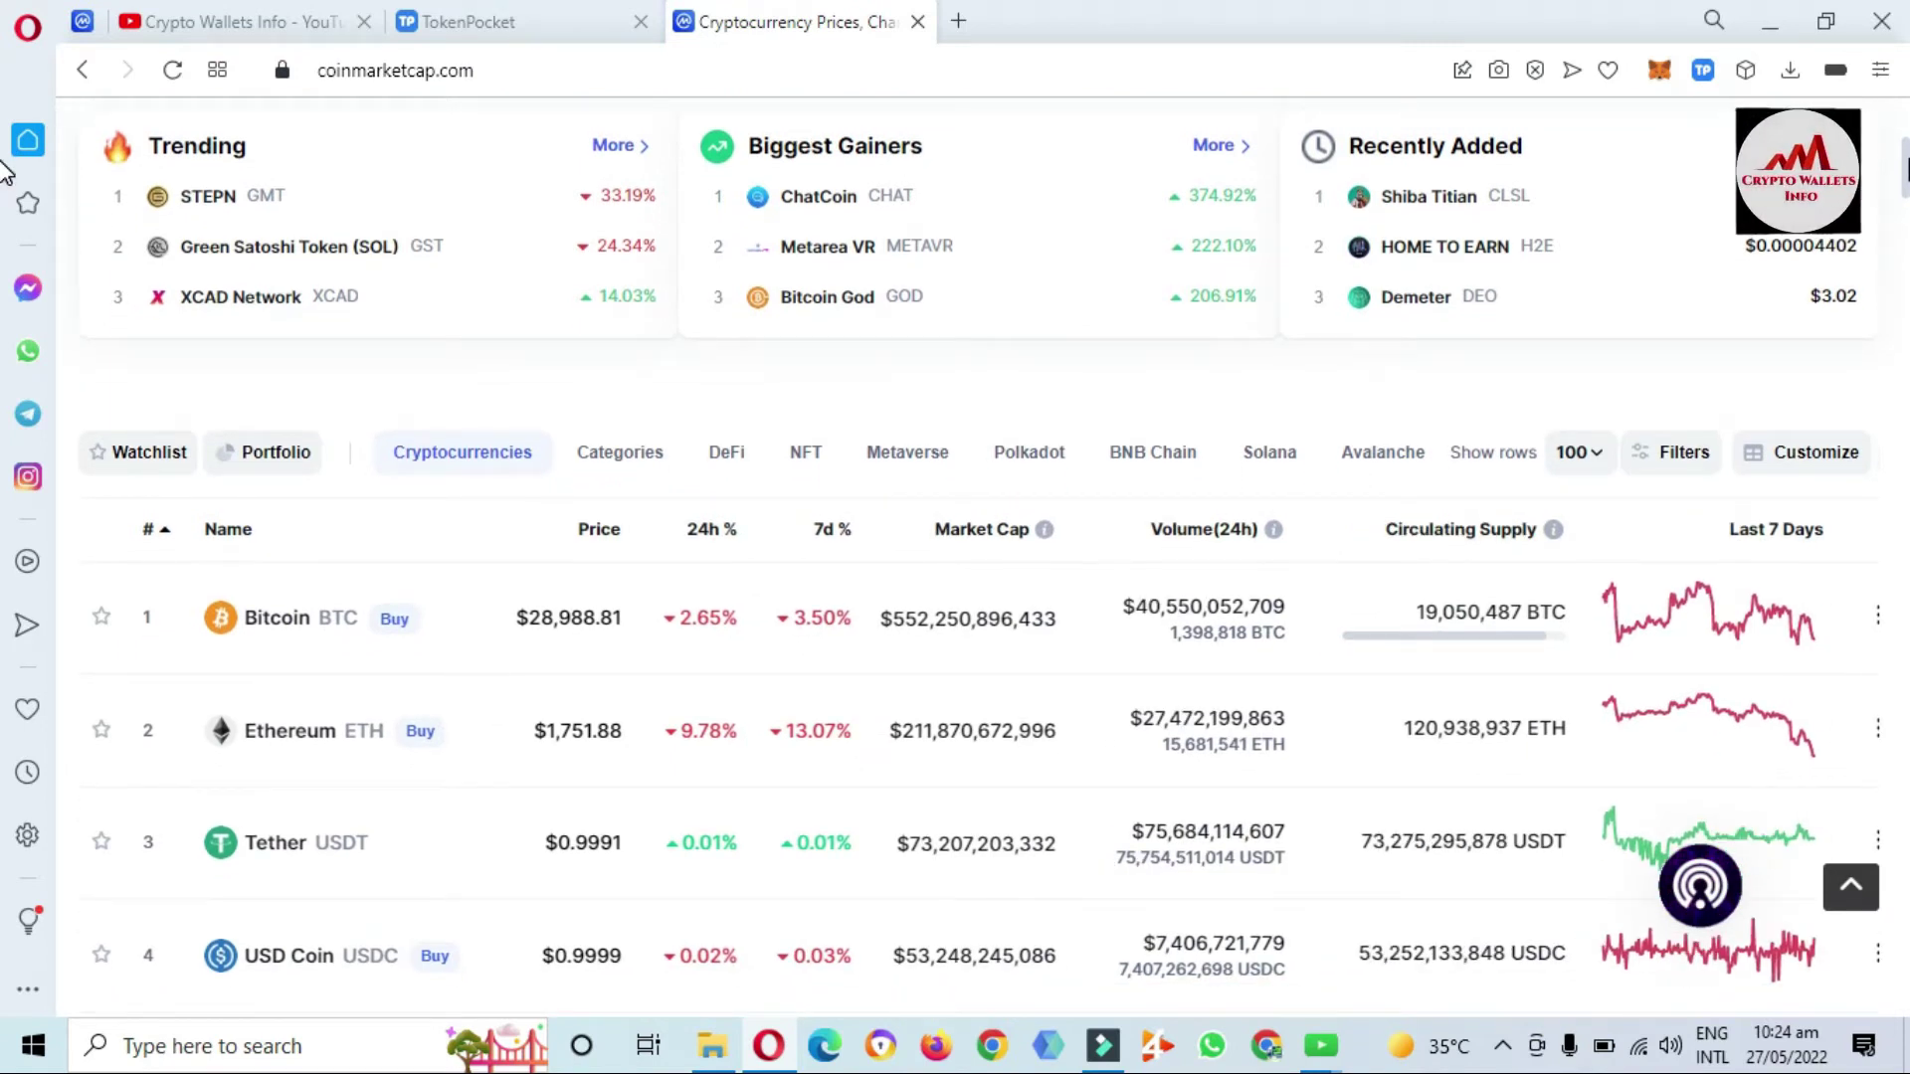
scroll(6, 199, "down", 8)
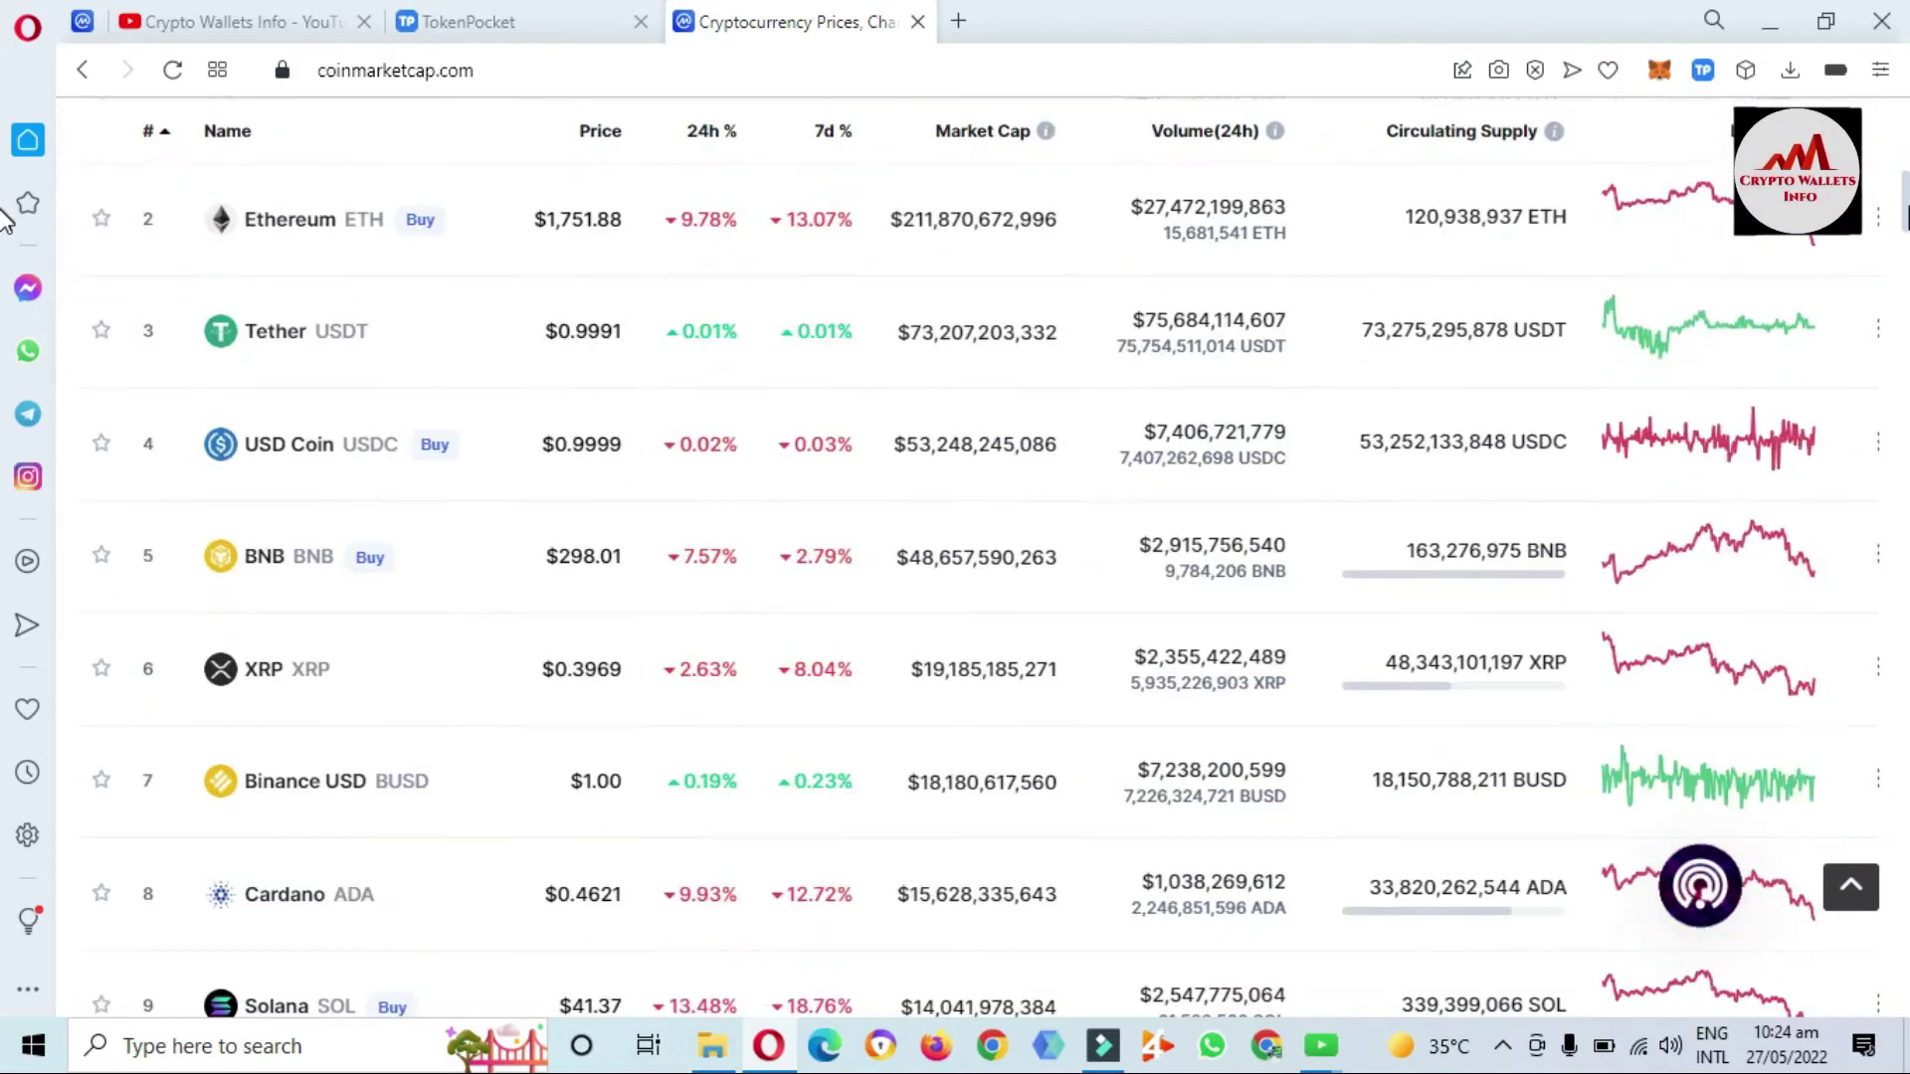
scroll(6, 239, "down", 4)
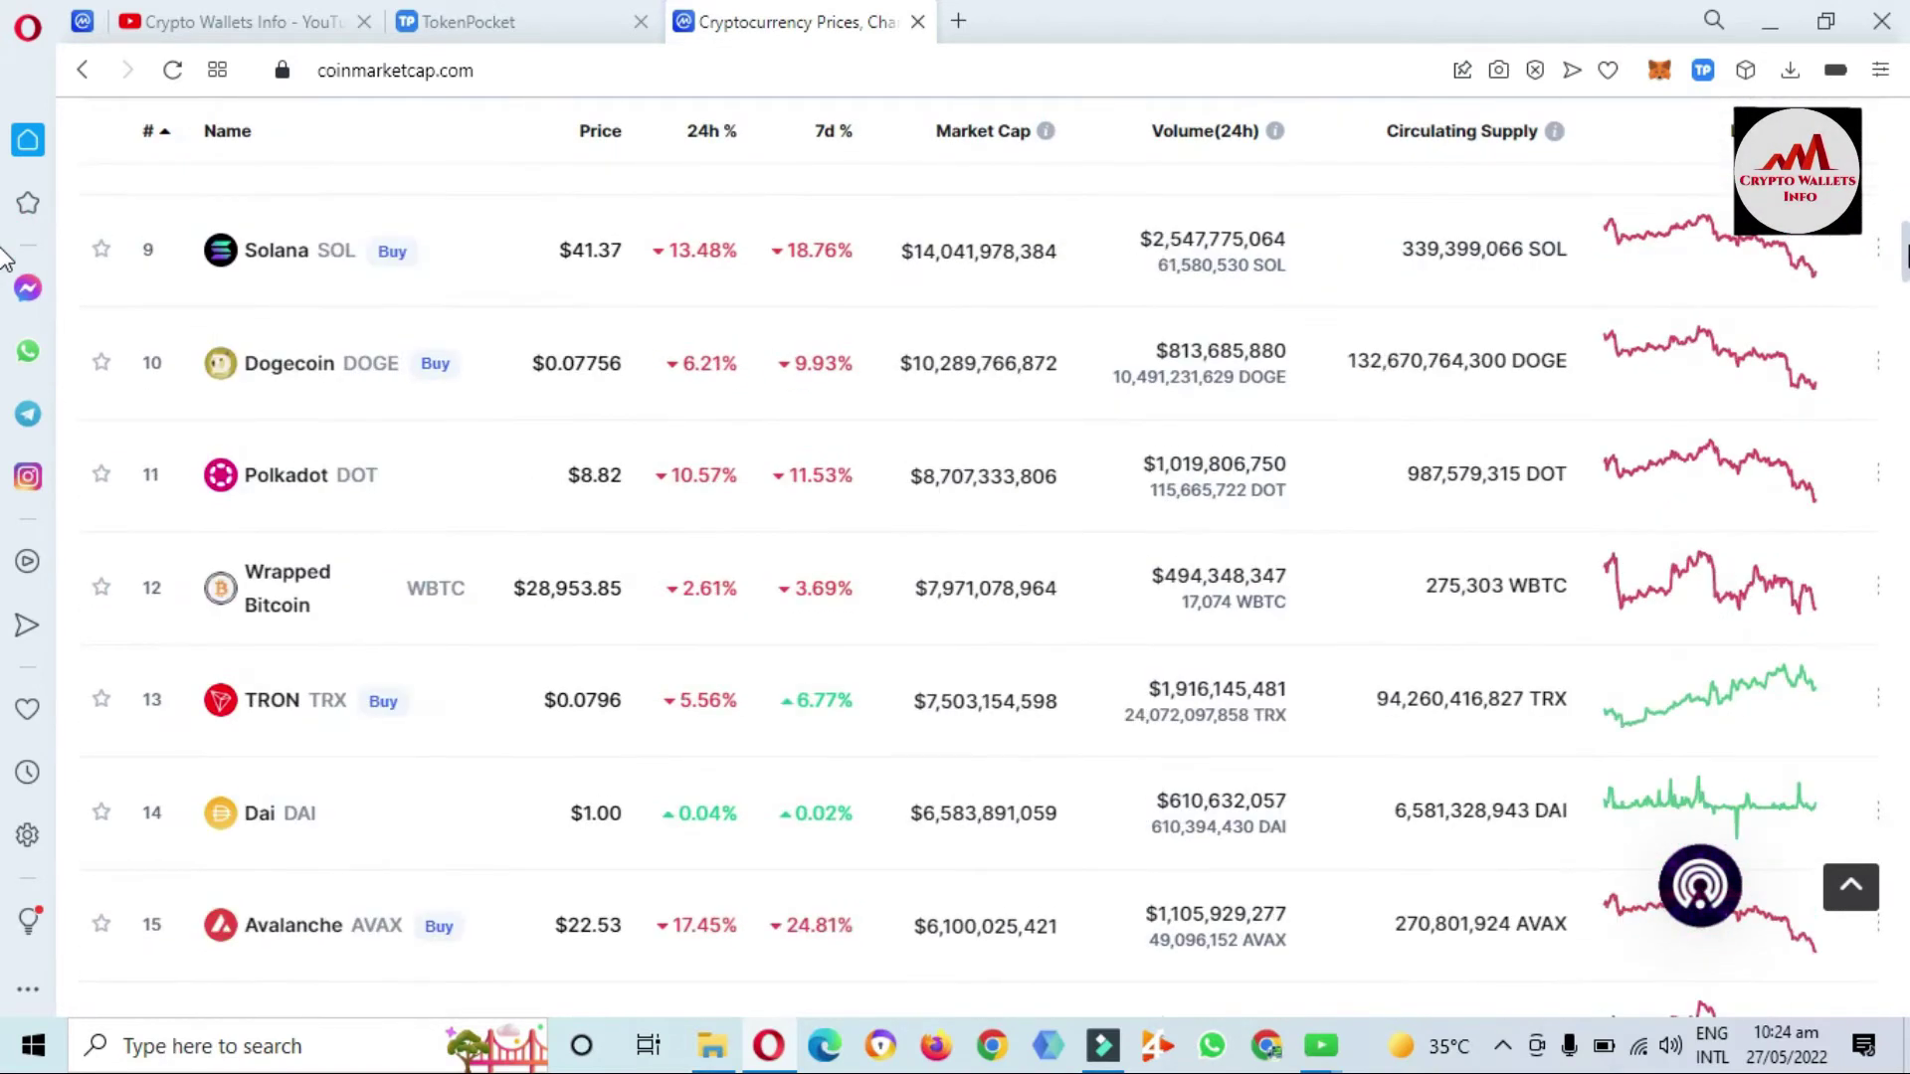
scroll(6, 269, "down", 3)
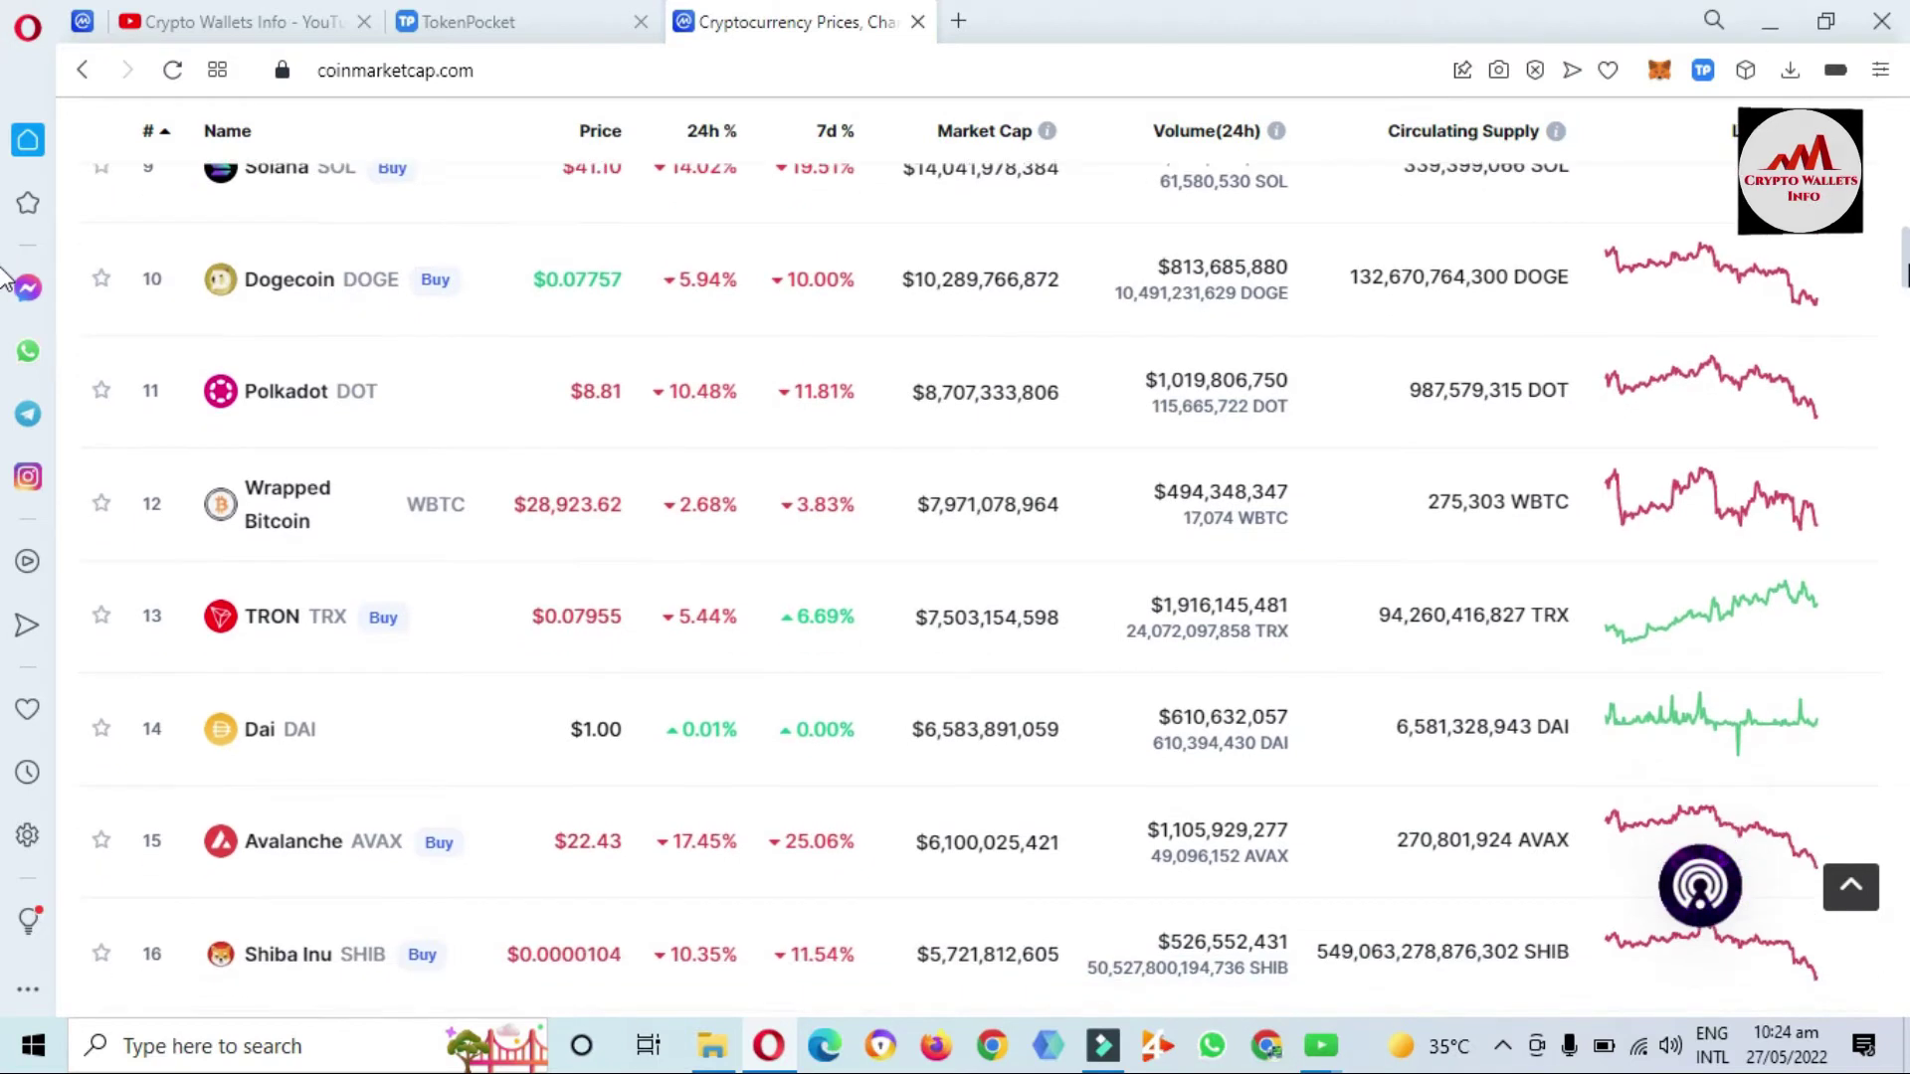
scroll(6, 295, "down", 2)
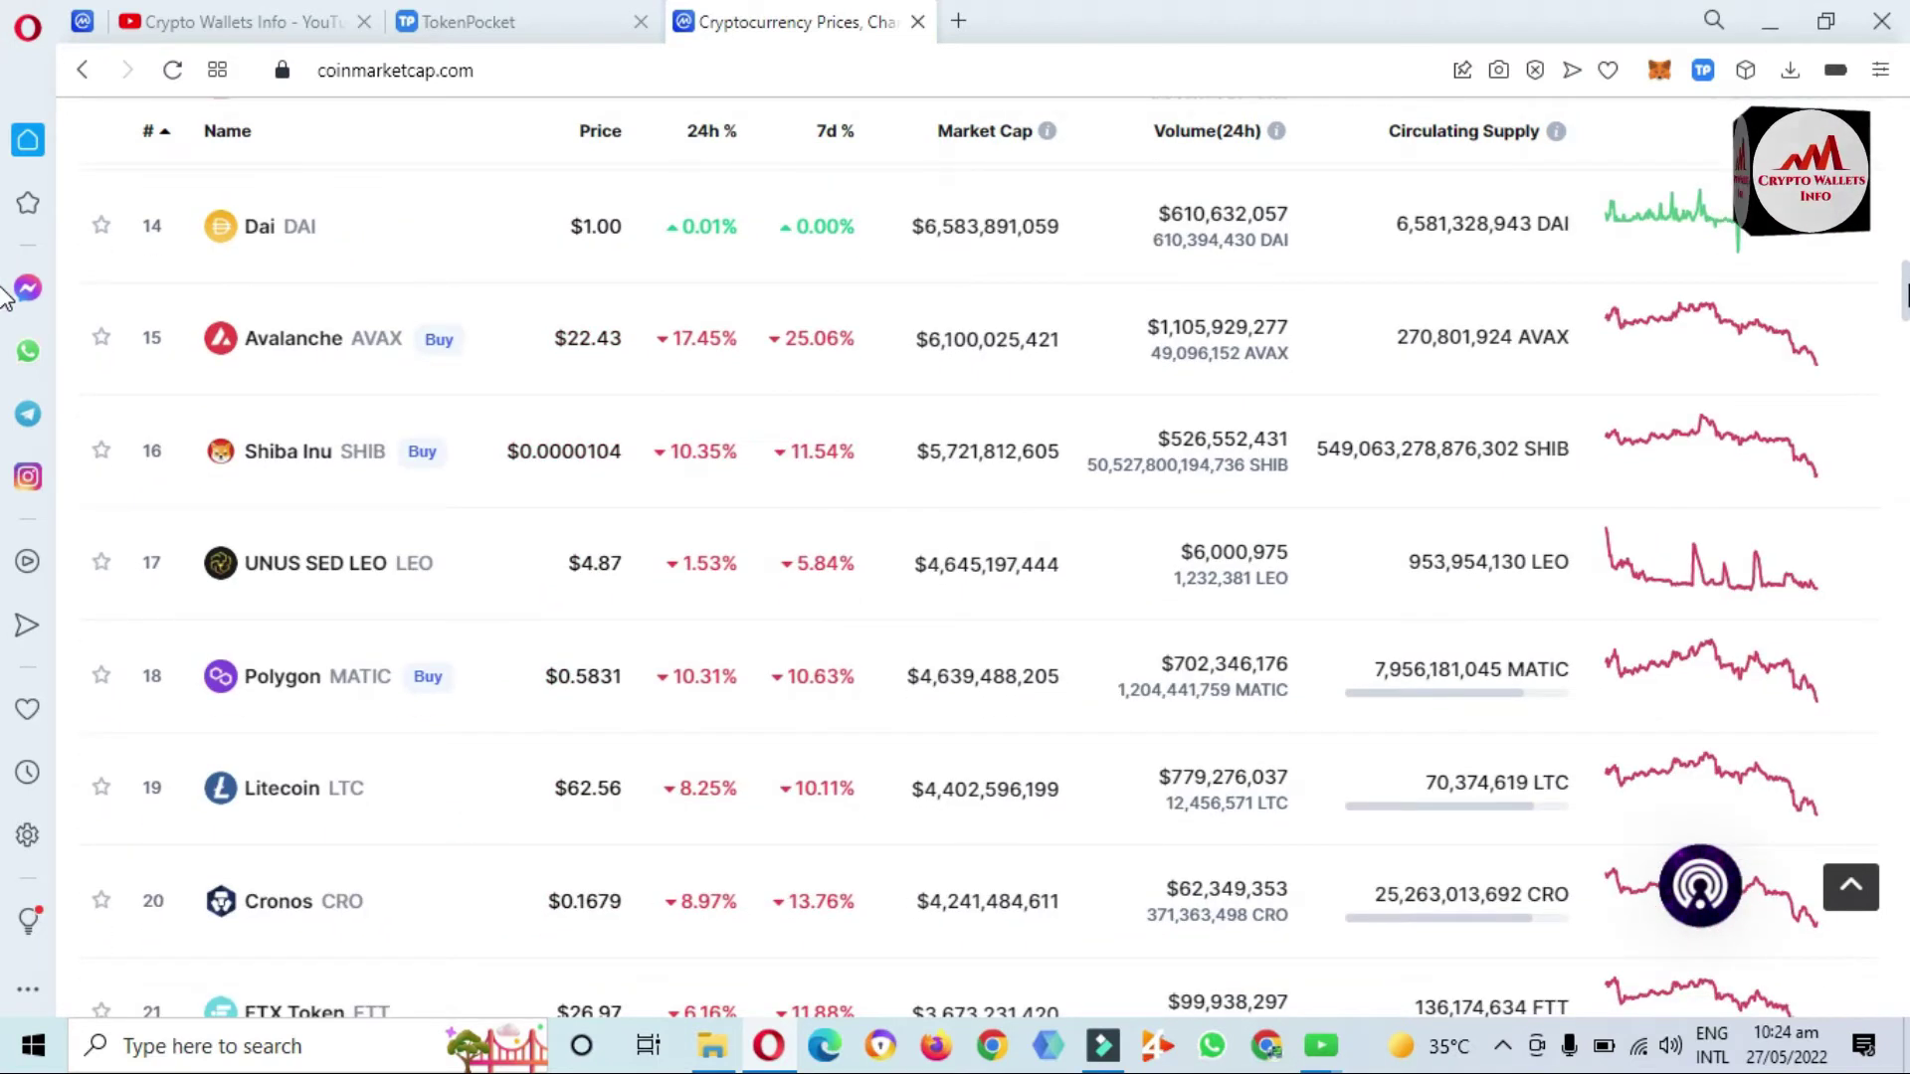
scroll(6, 309, "down", 1)
scroll(6, 309, "down", 4)
key("Home")
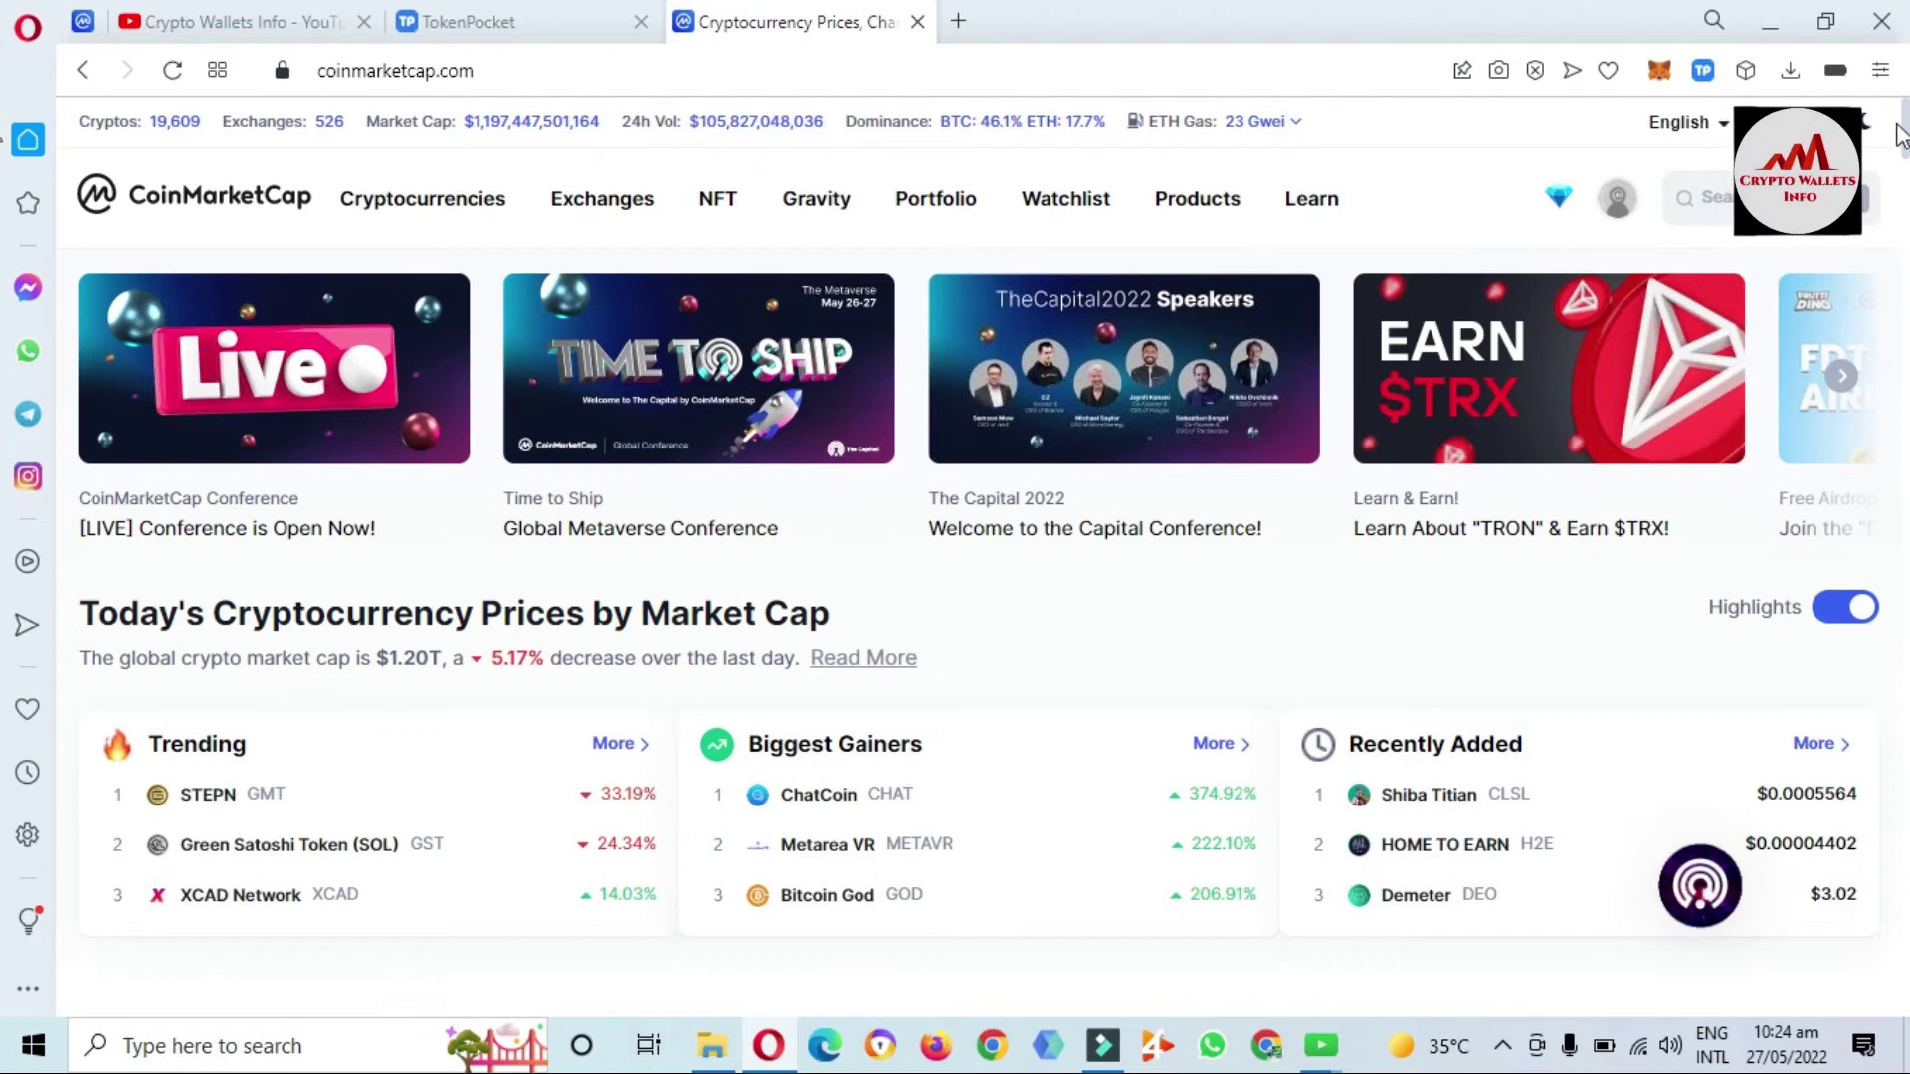
scroll(1433, 298, "down", 4)
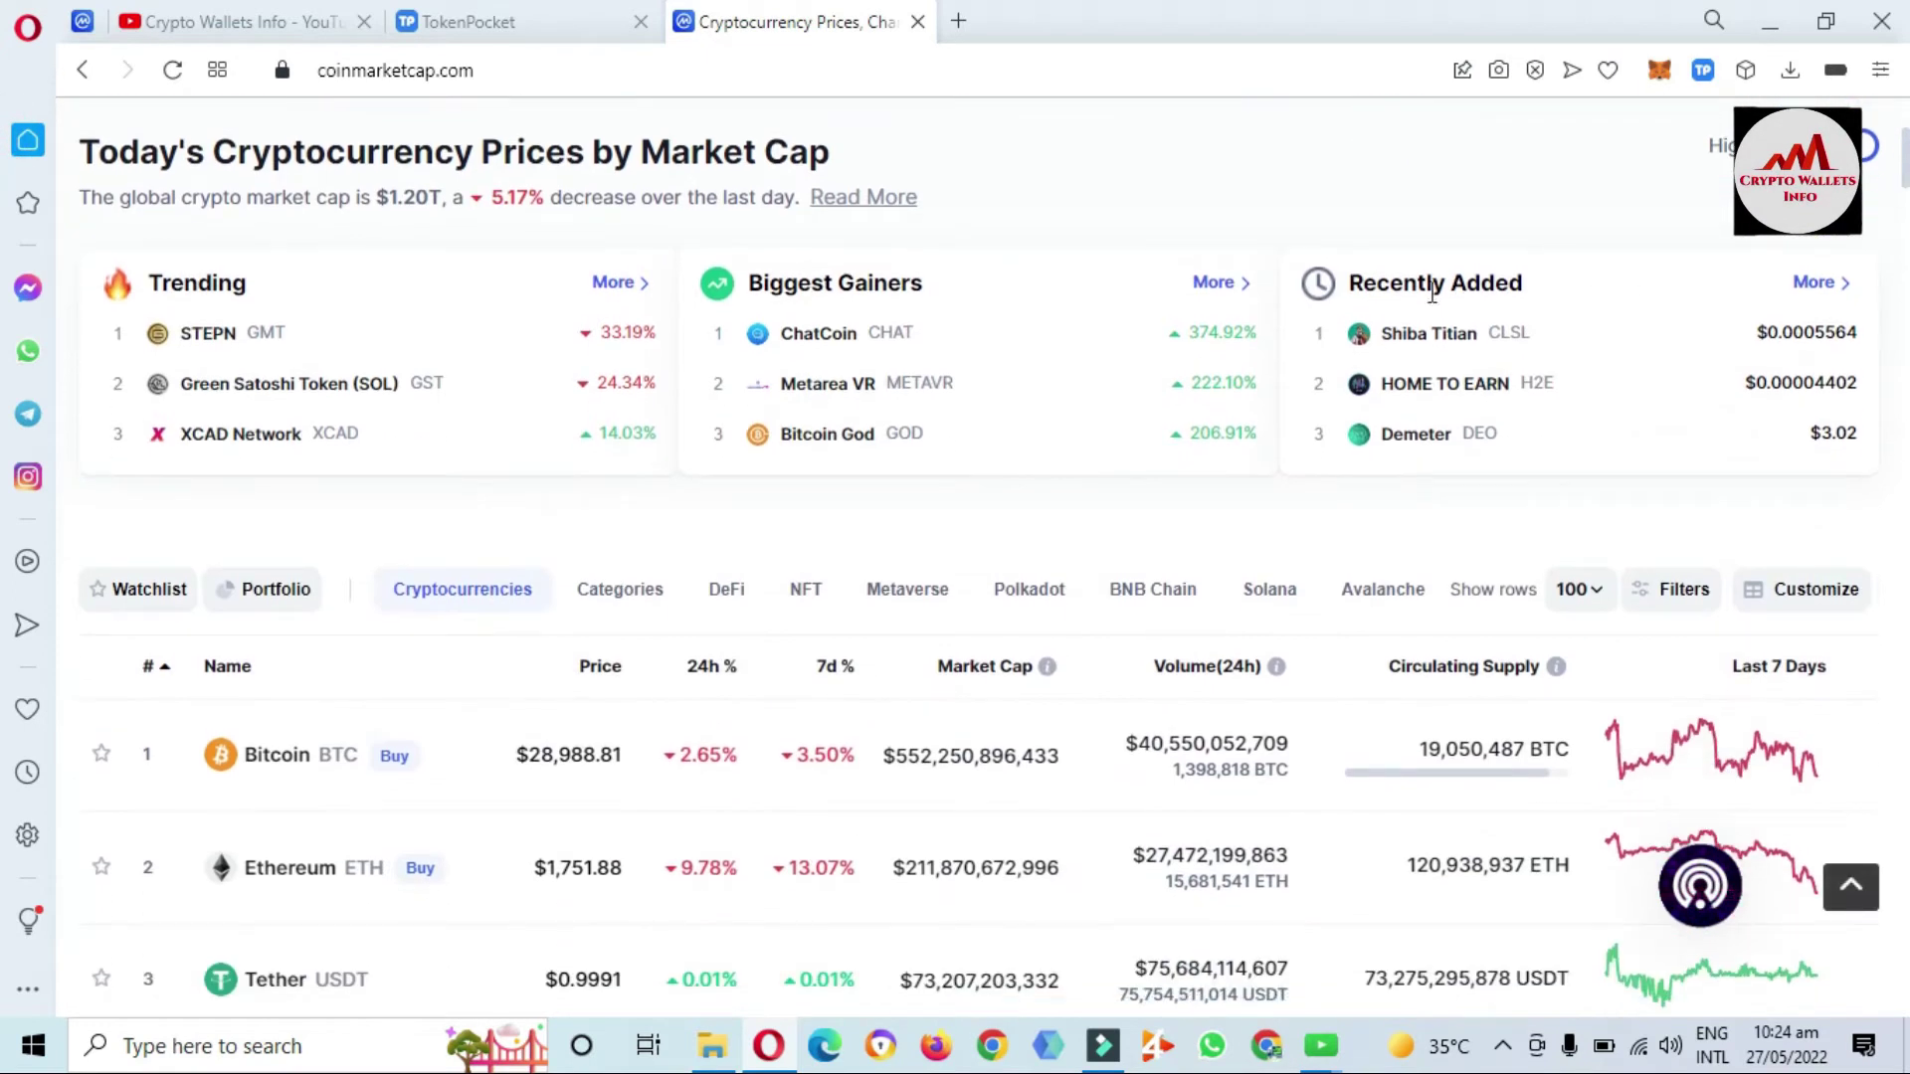
triple_click(1538, 291)
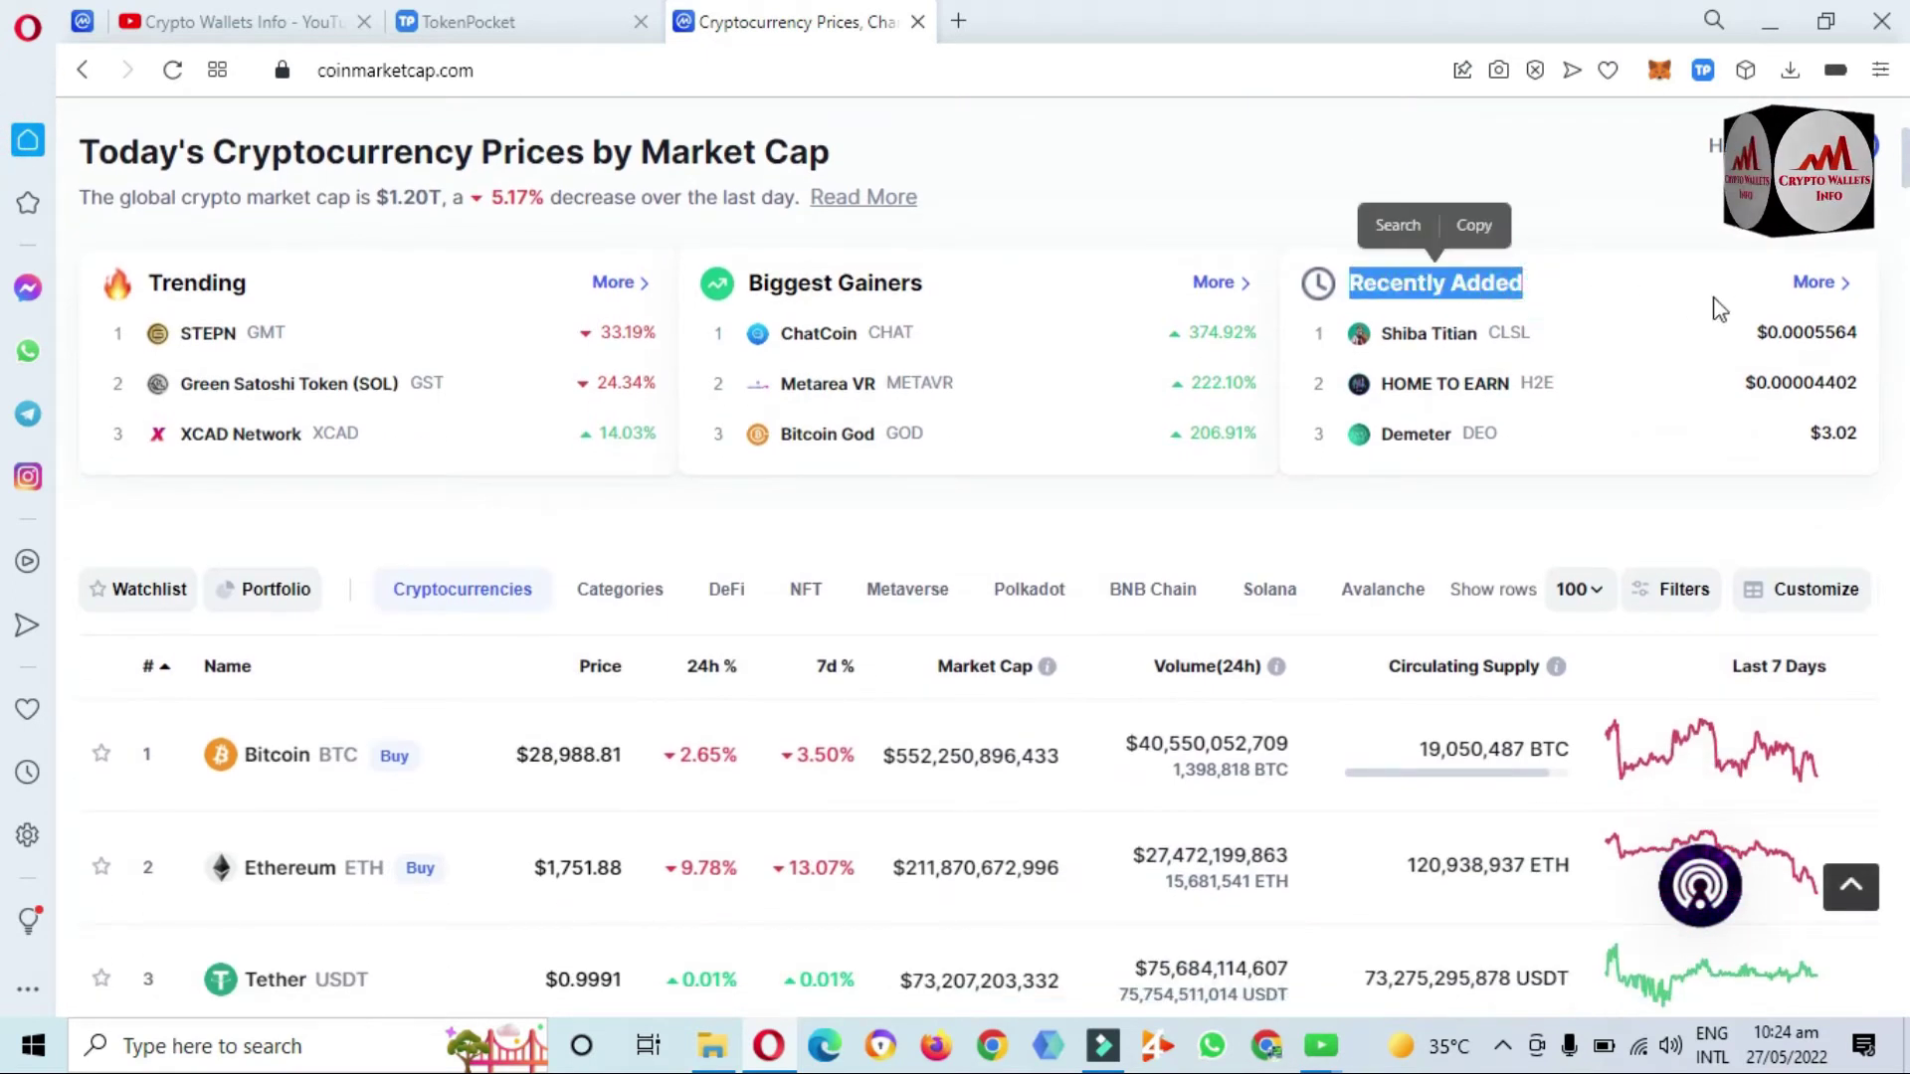
left_click(1812, 288)
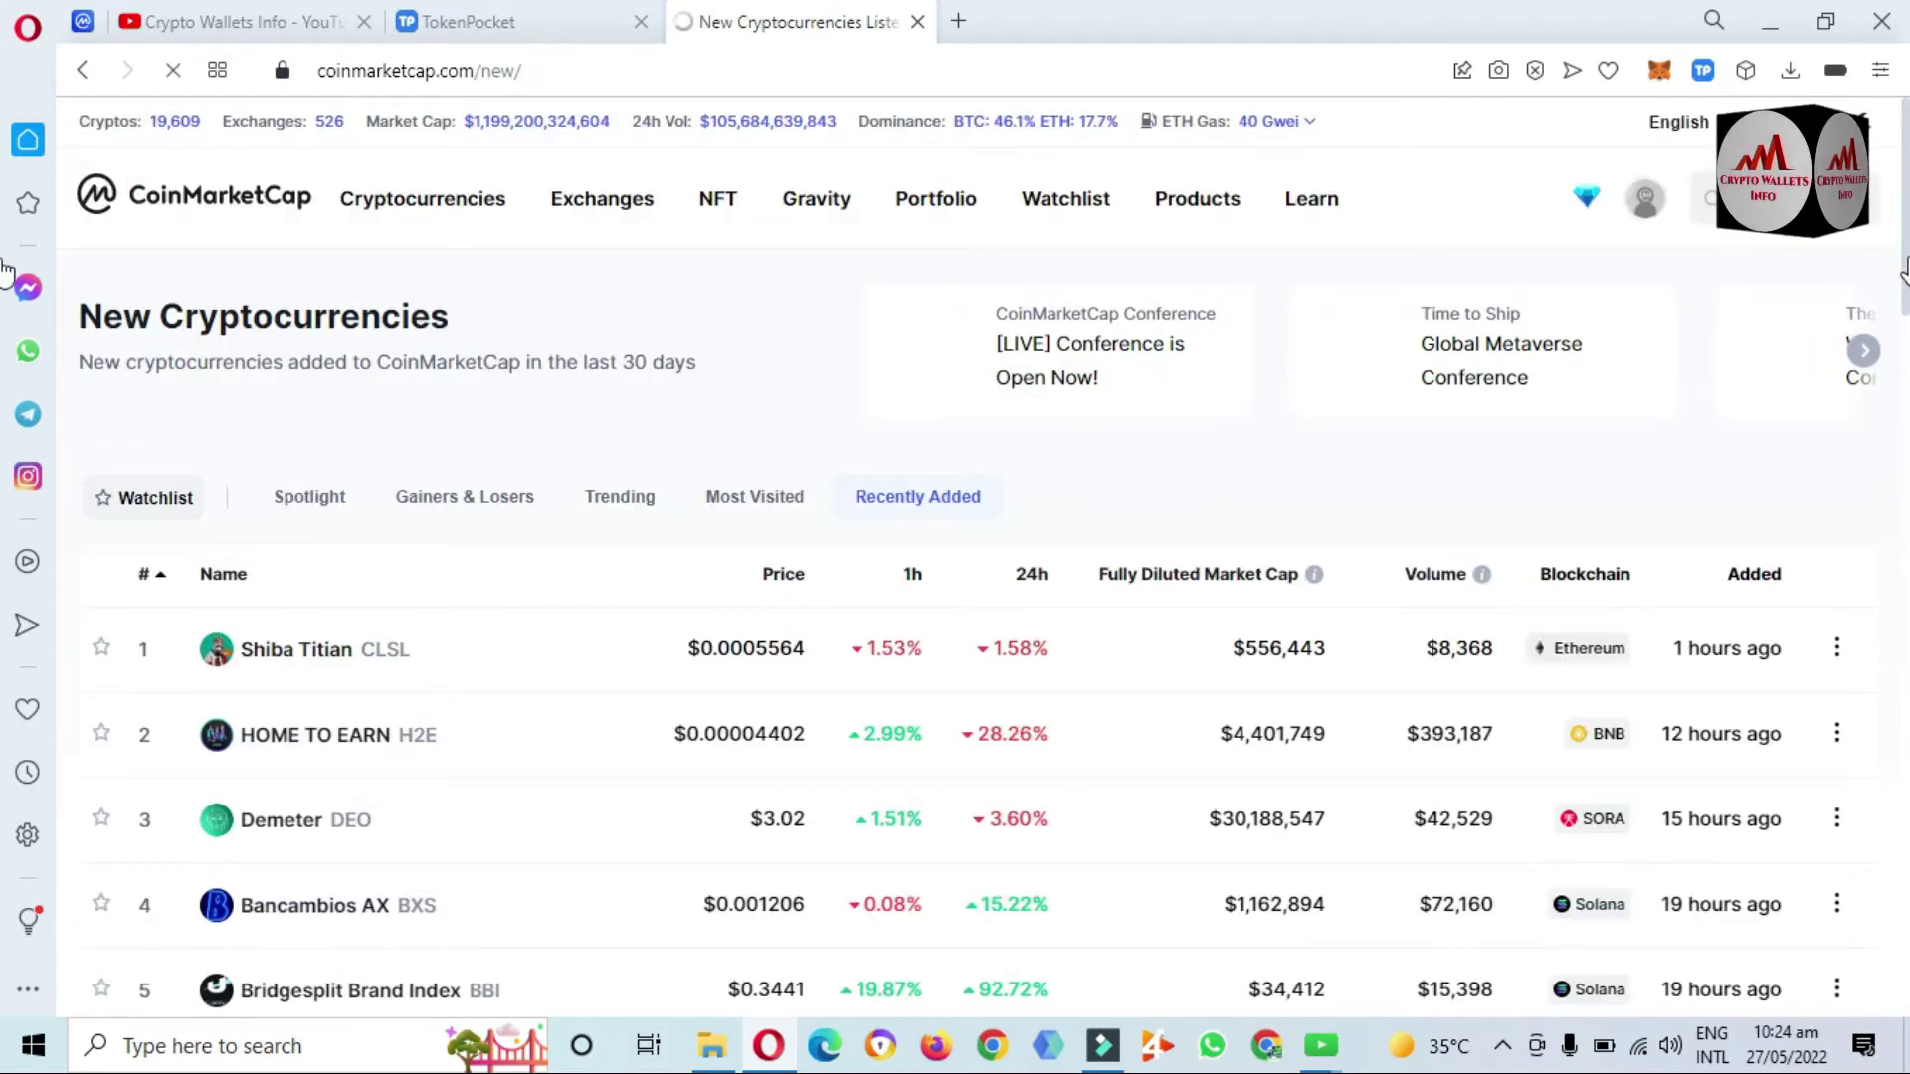
- Scroll the Recently Added table and check its Blockchain column
scroll(397, 289, "down", 1)
scroll(5, 287, "down", 3)
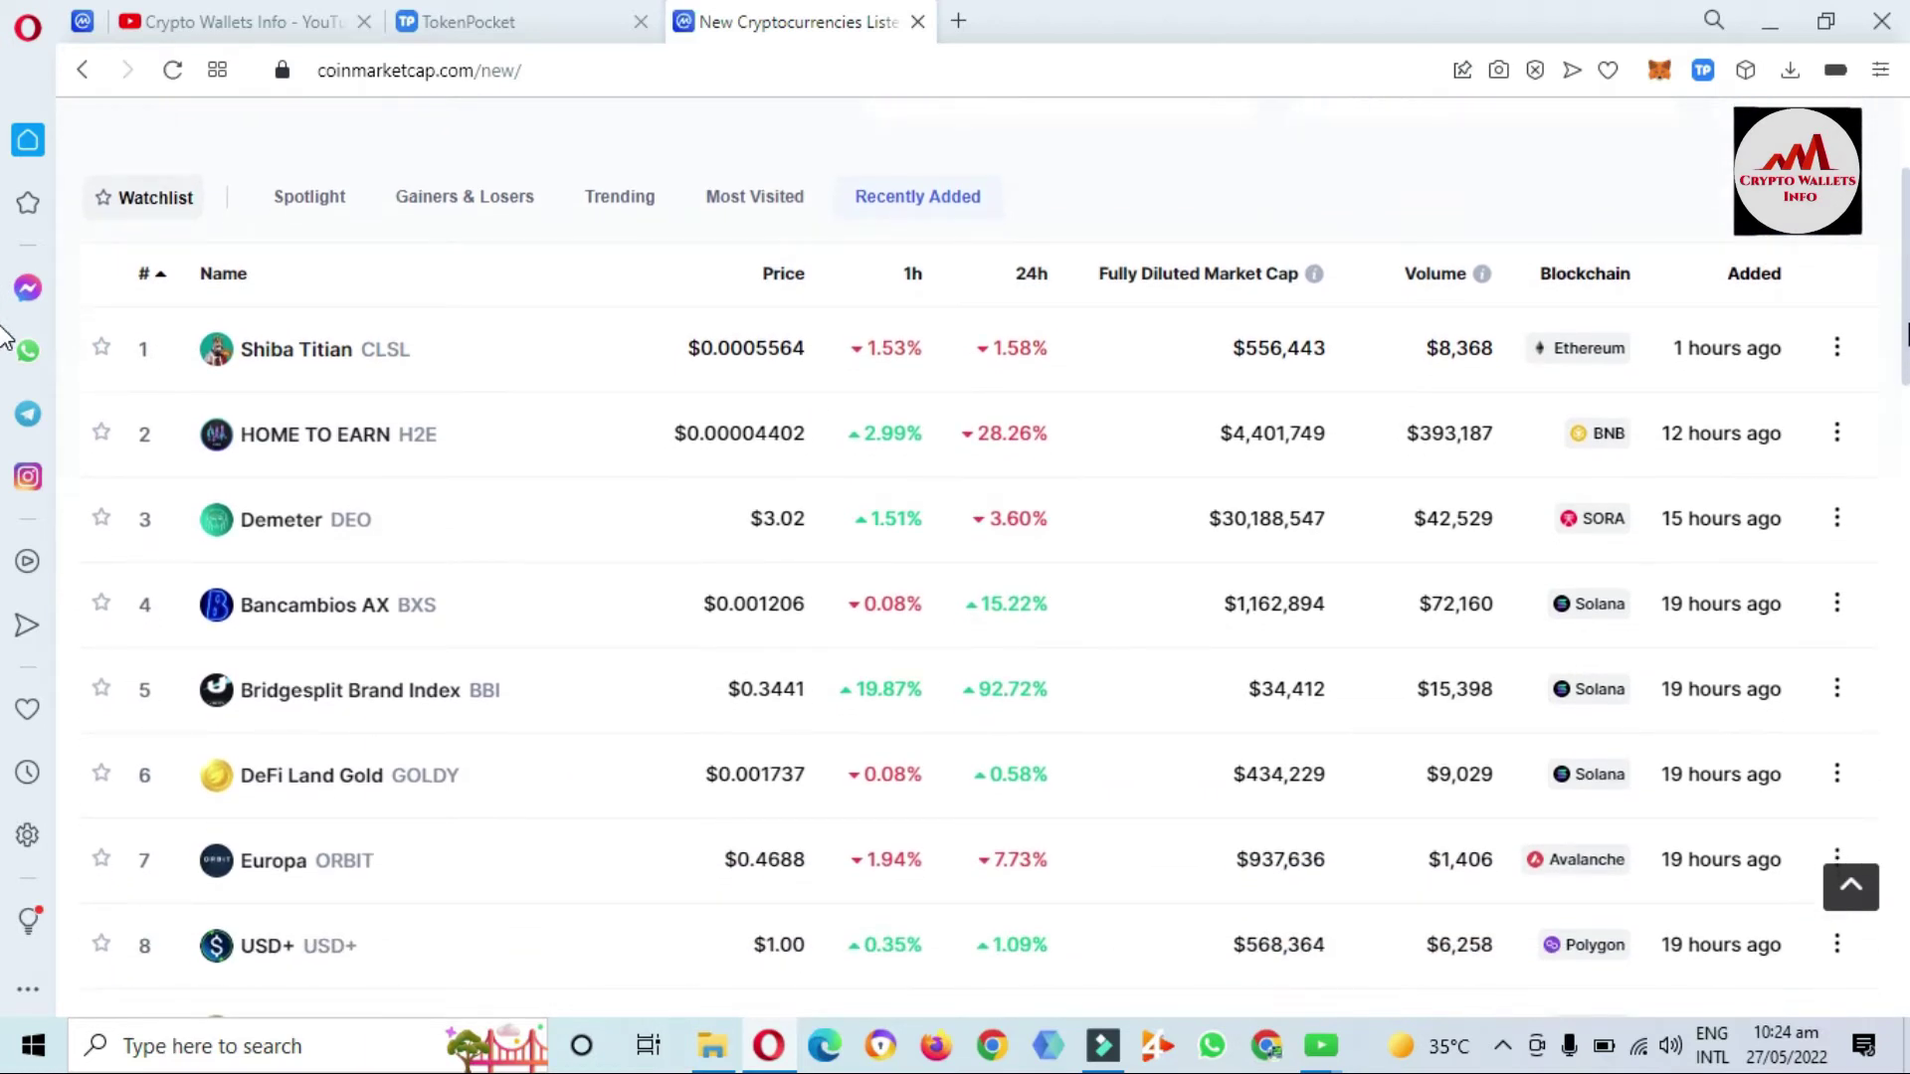
left_click_drag(1540, 284, 1628, 284)
left_click(3, 329)
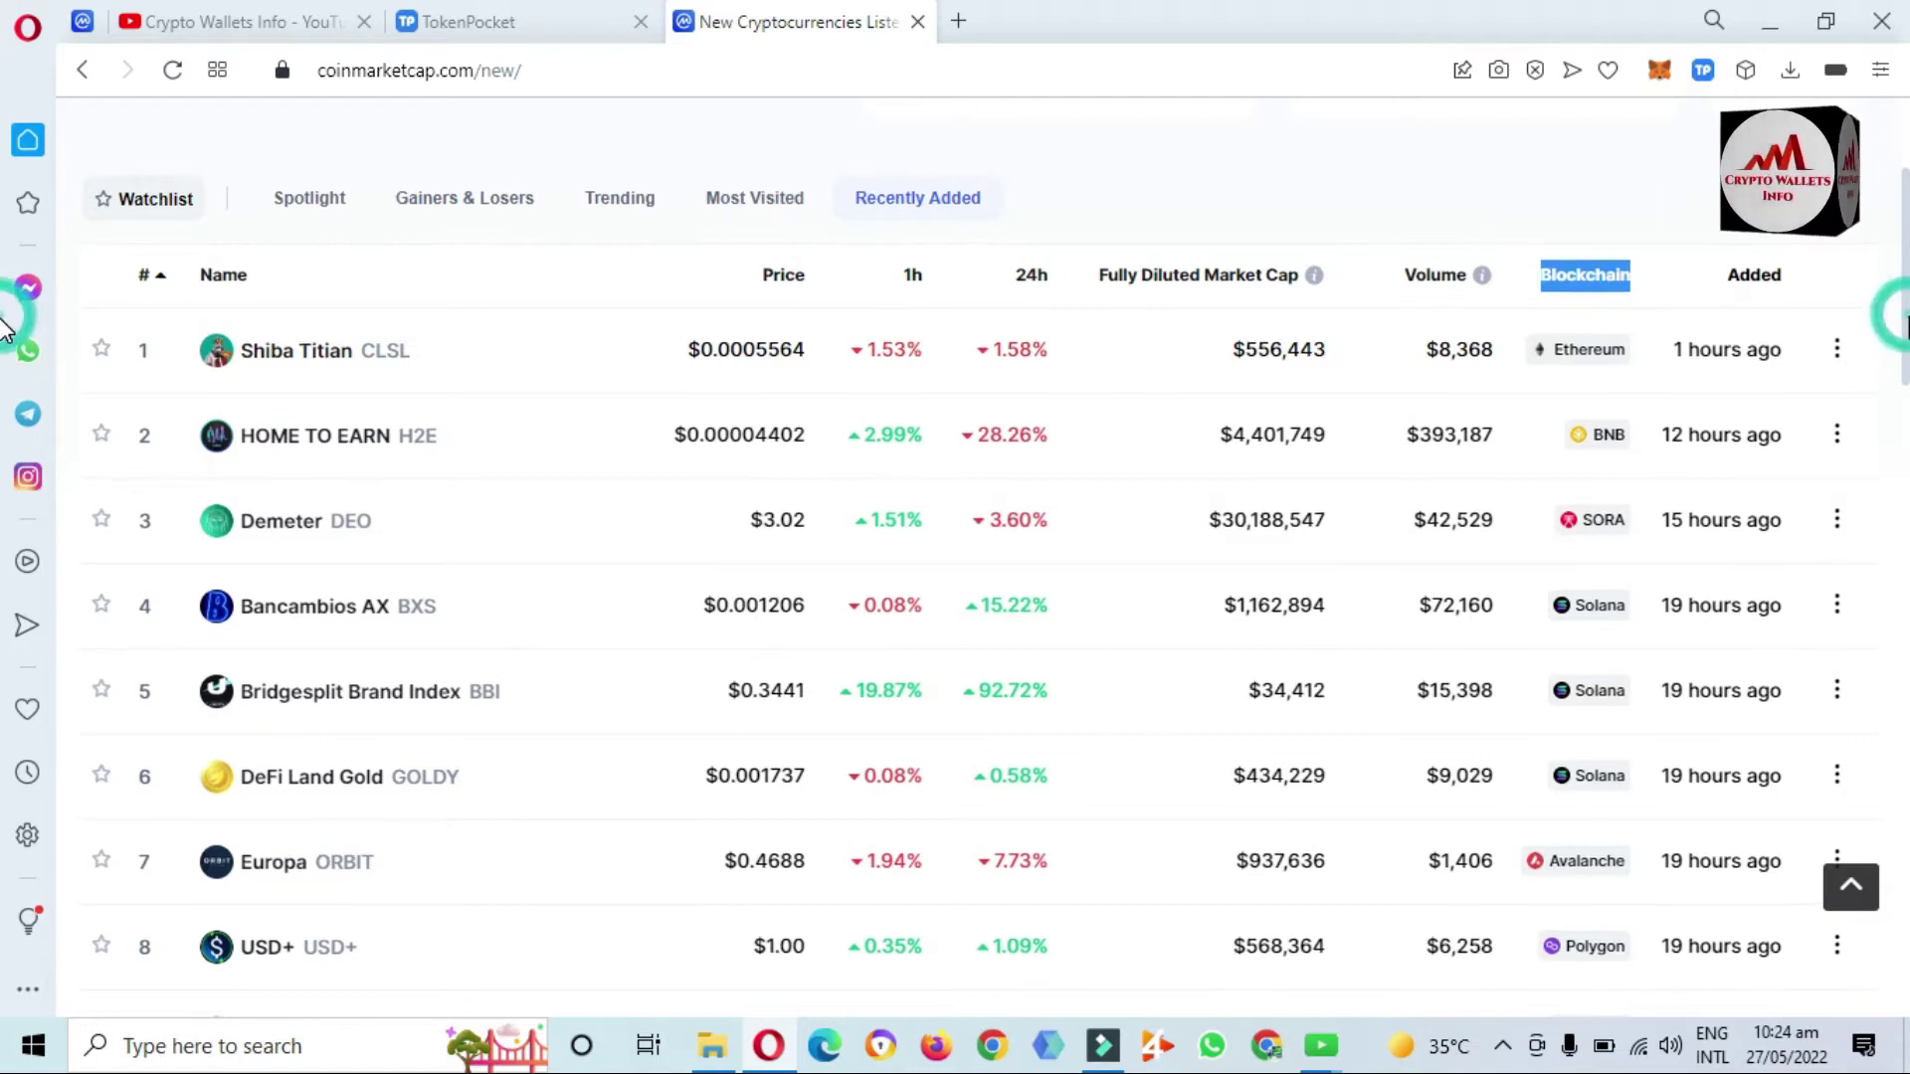
- Locate the Ethereum token Konnect (KCT) in the list and go to its token page
scroll(5, 338, "down", 1)
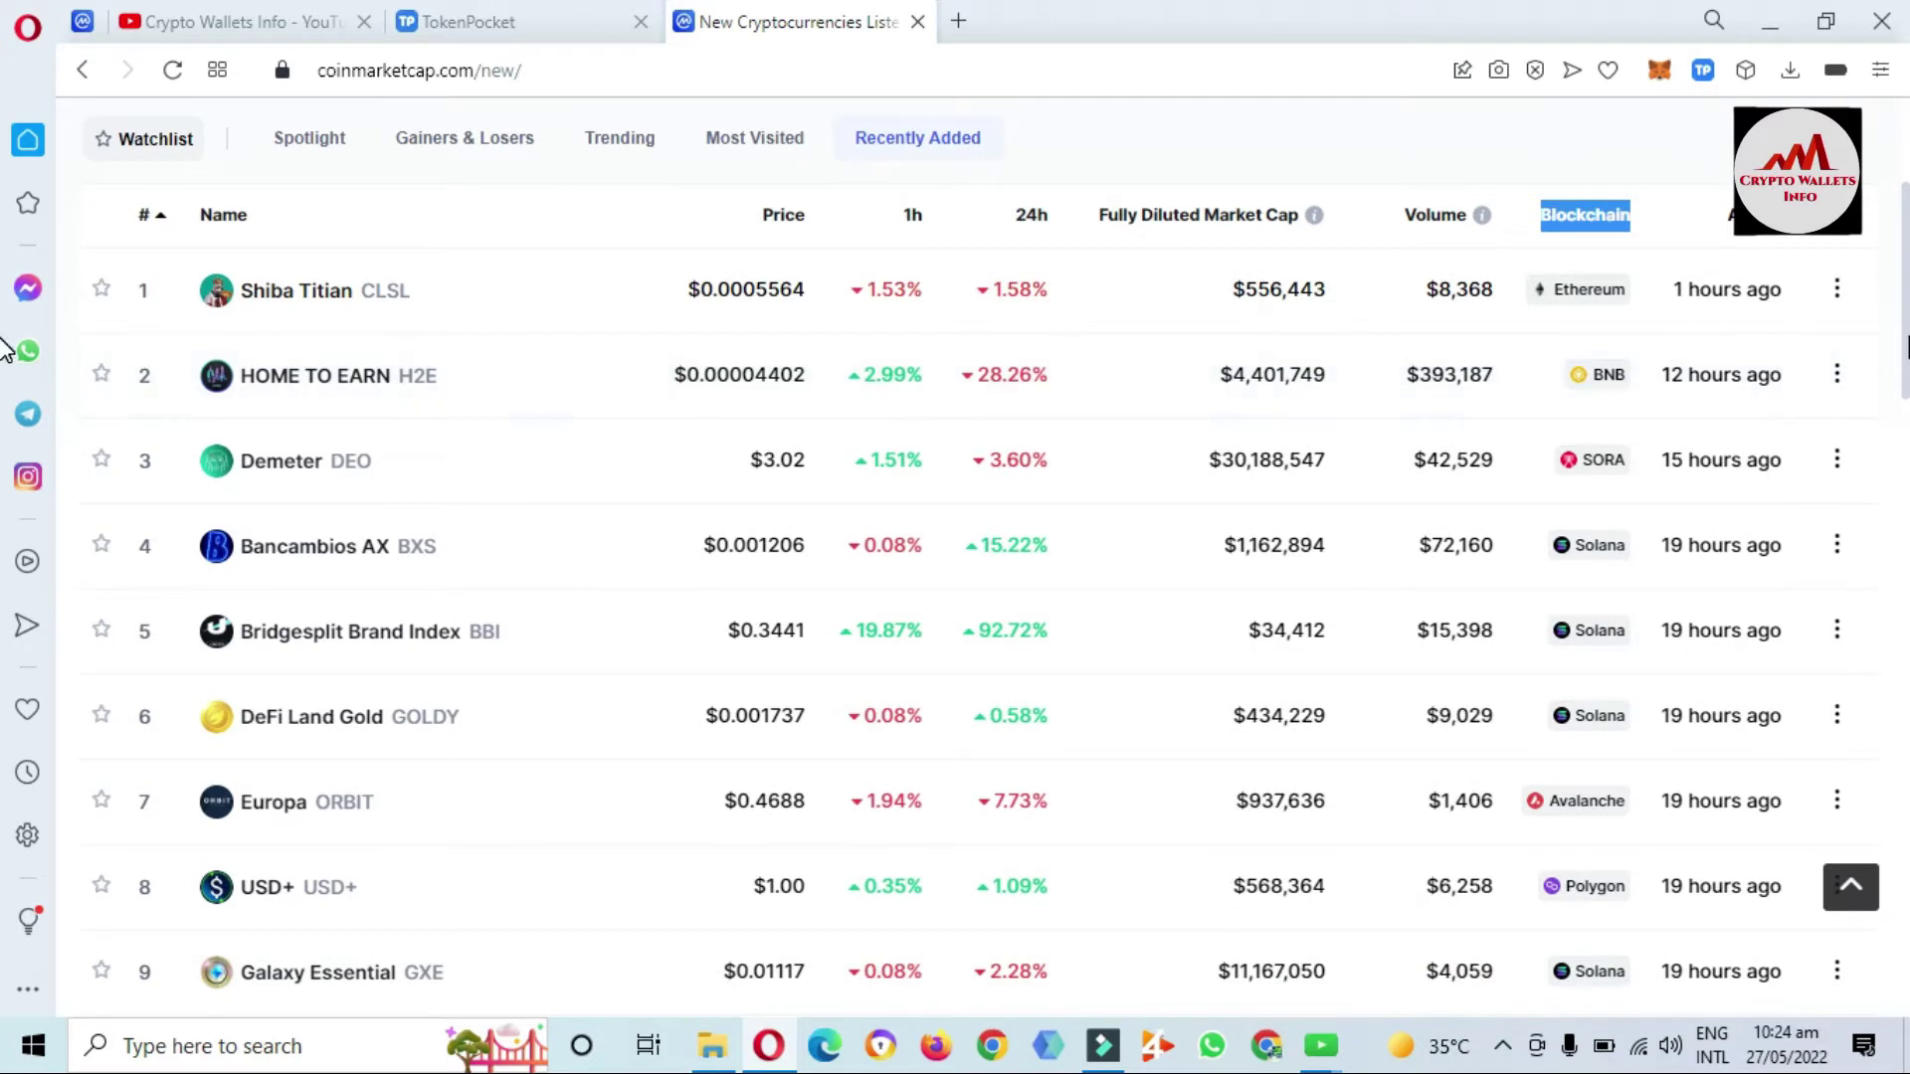
scroll(5, 378, "down", 3)
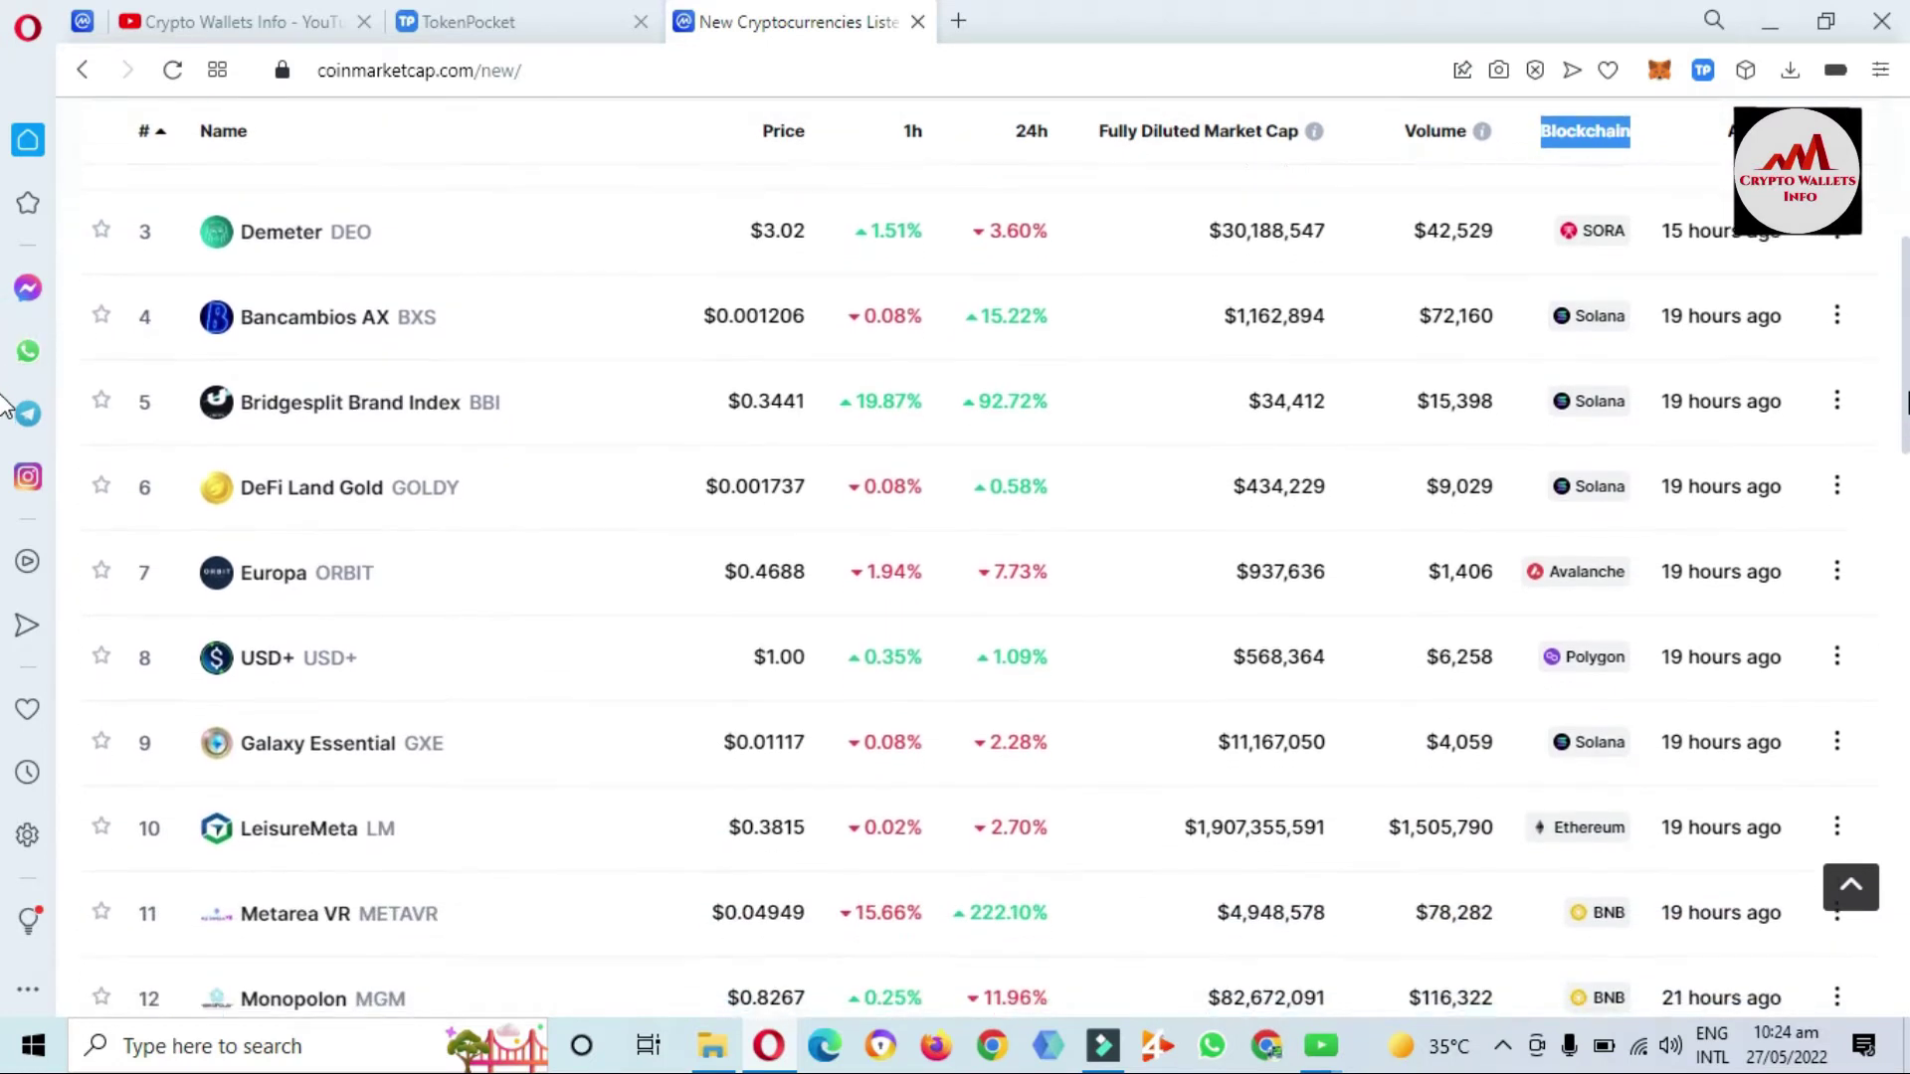
scroll(5, 403, "down", 1)
scroll(5, 467, "down", 3)
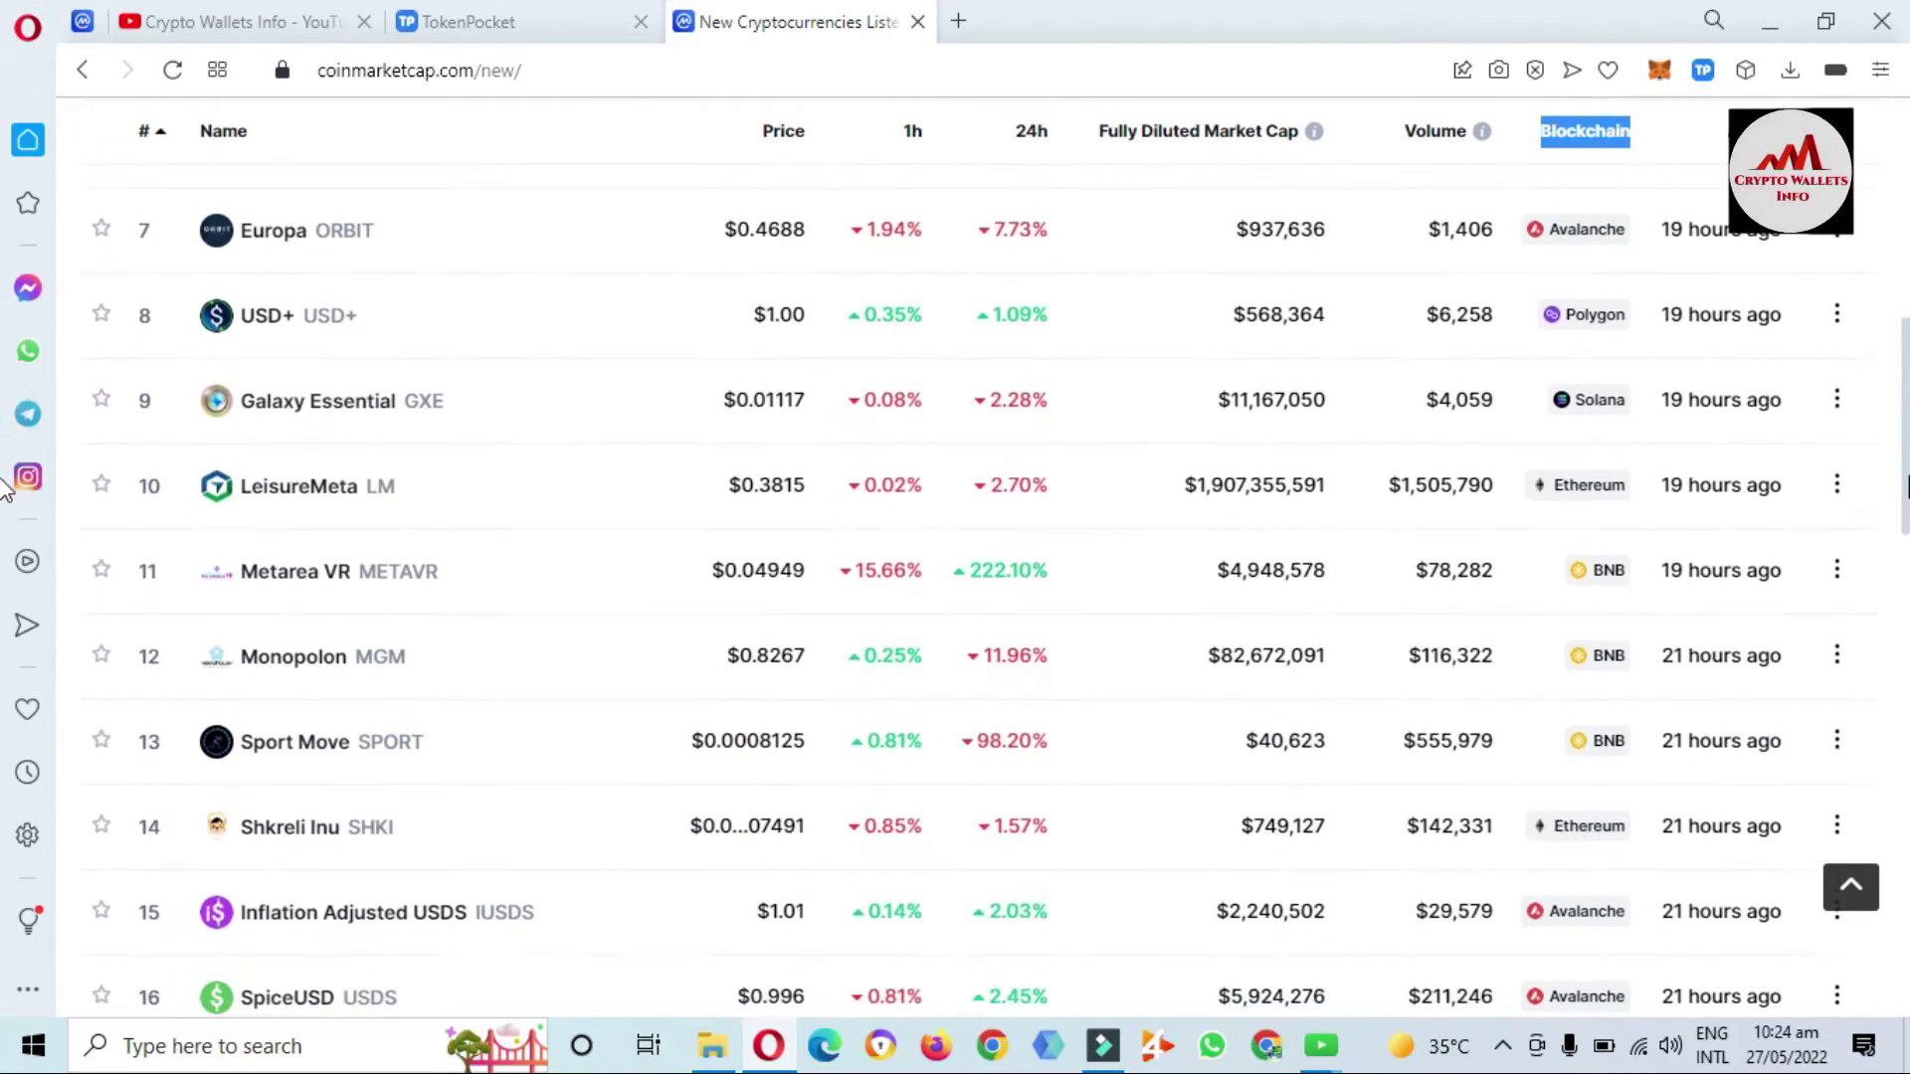
scroll(5, 517, "down", 3)
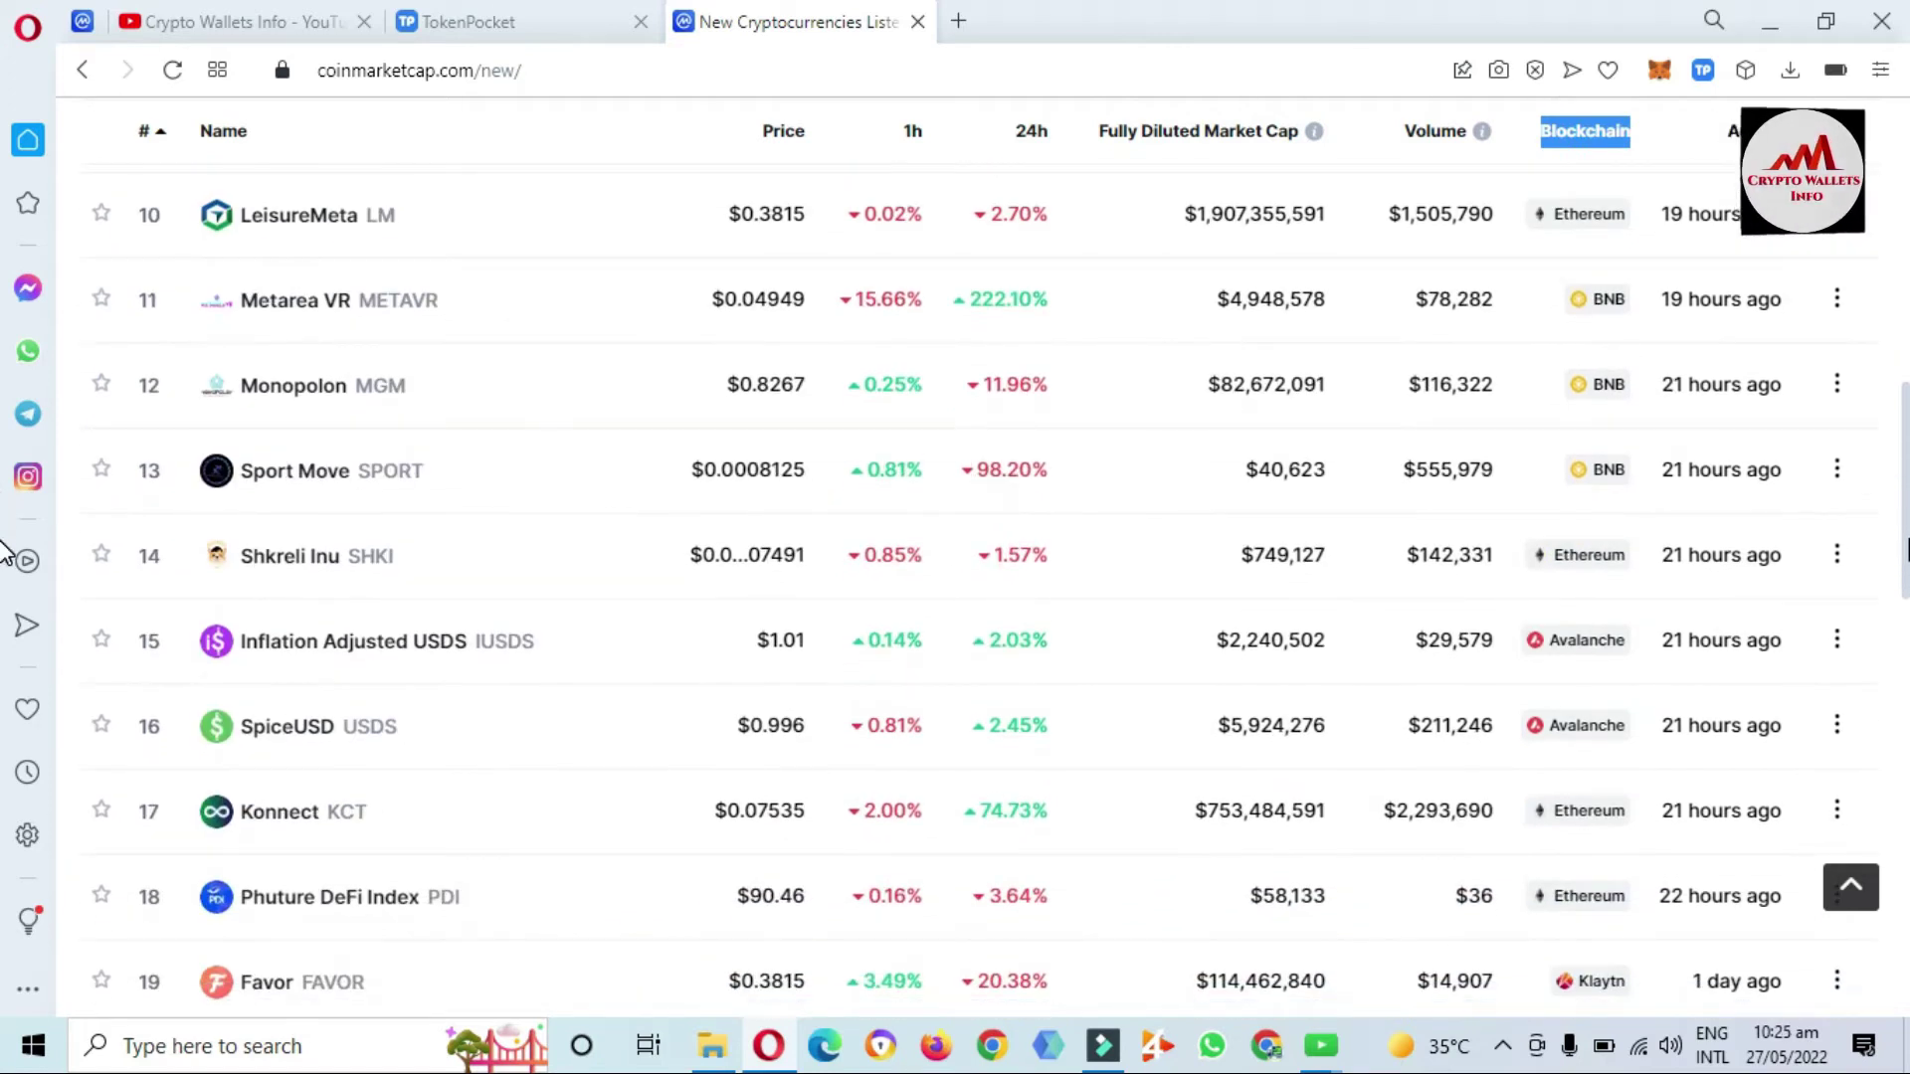
scroll(5, 567, "down", 1)
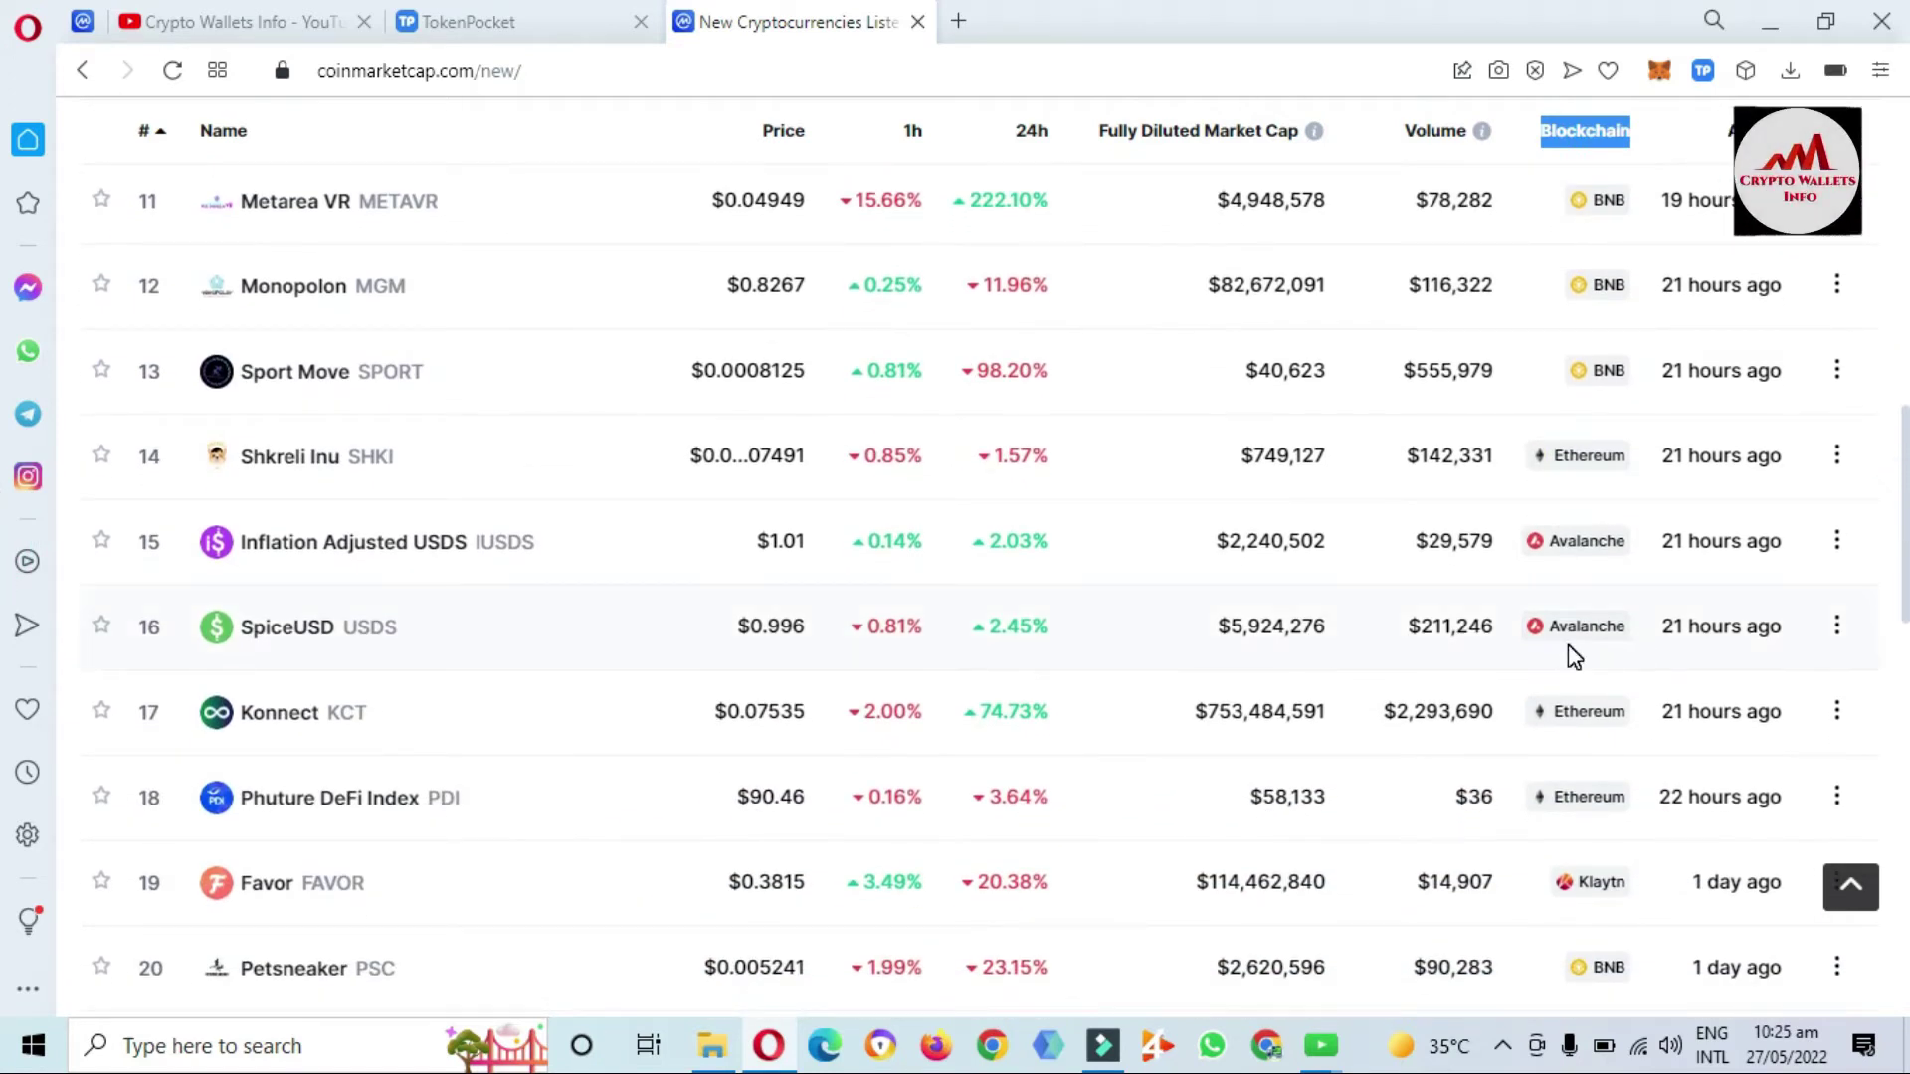
left_click_drag(384, 737, 213, 725)
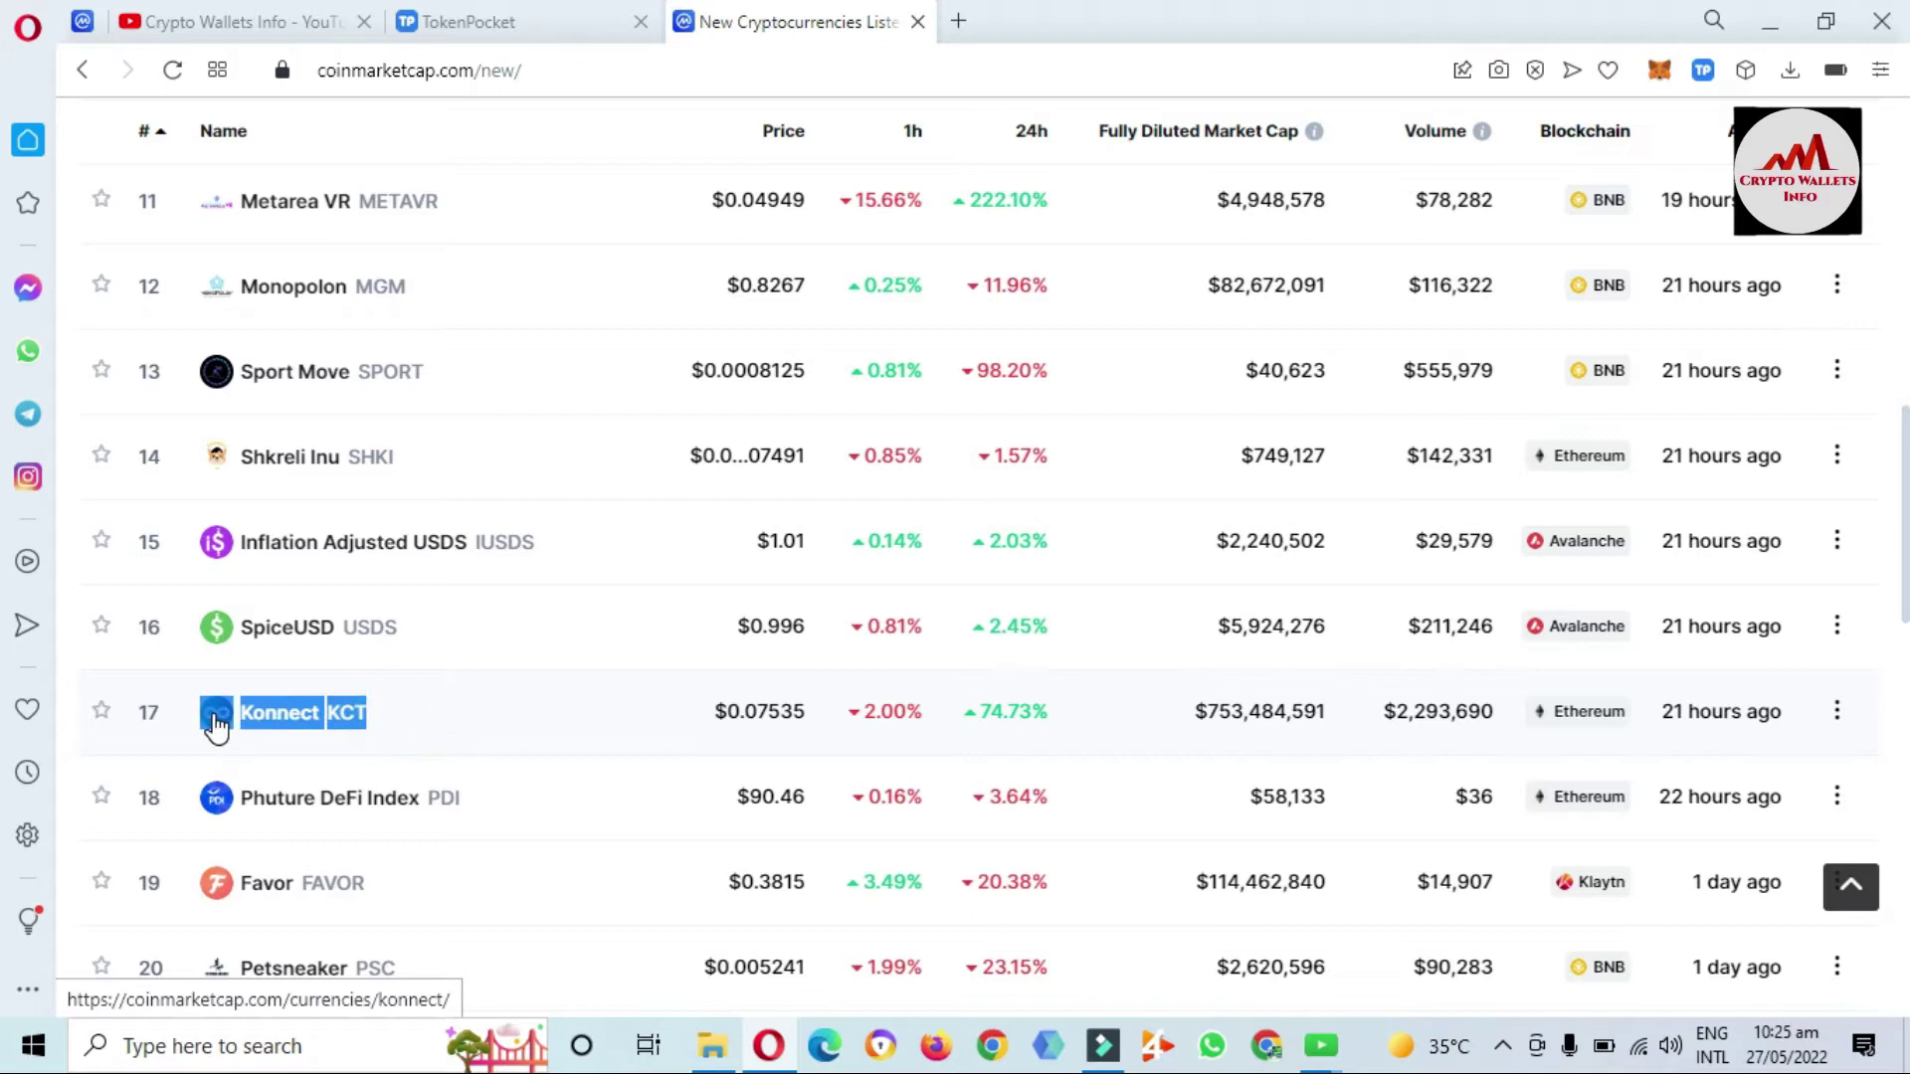
left_click_drag(714, 711, 739, 716)
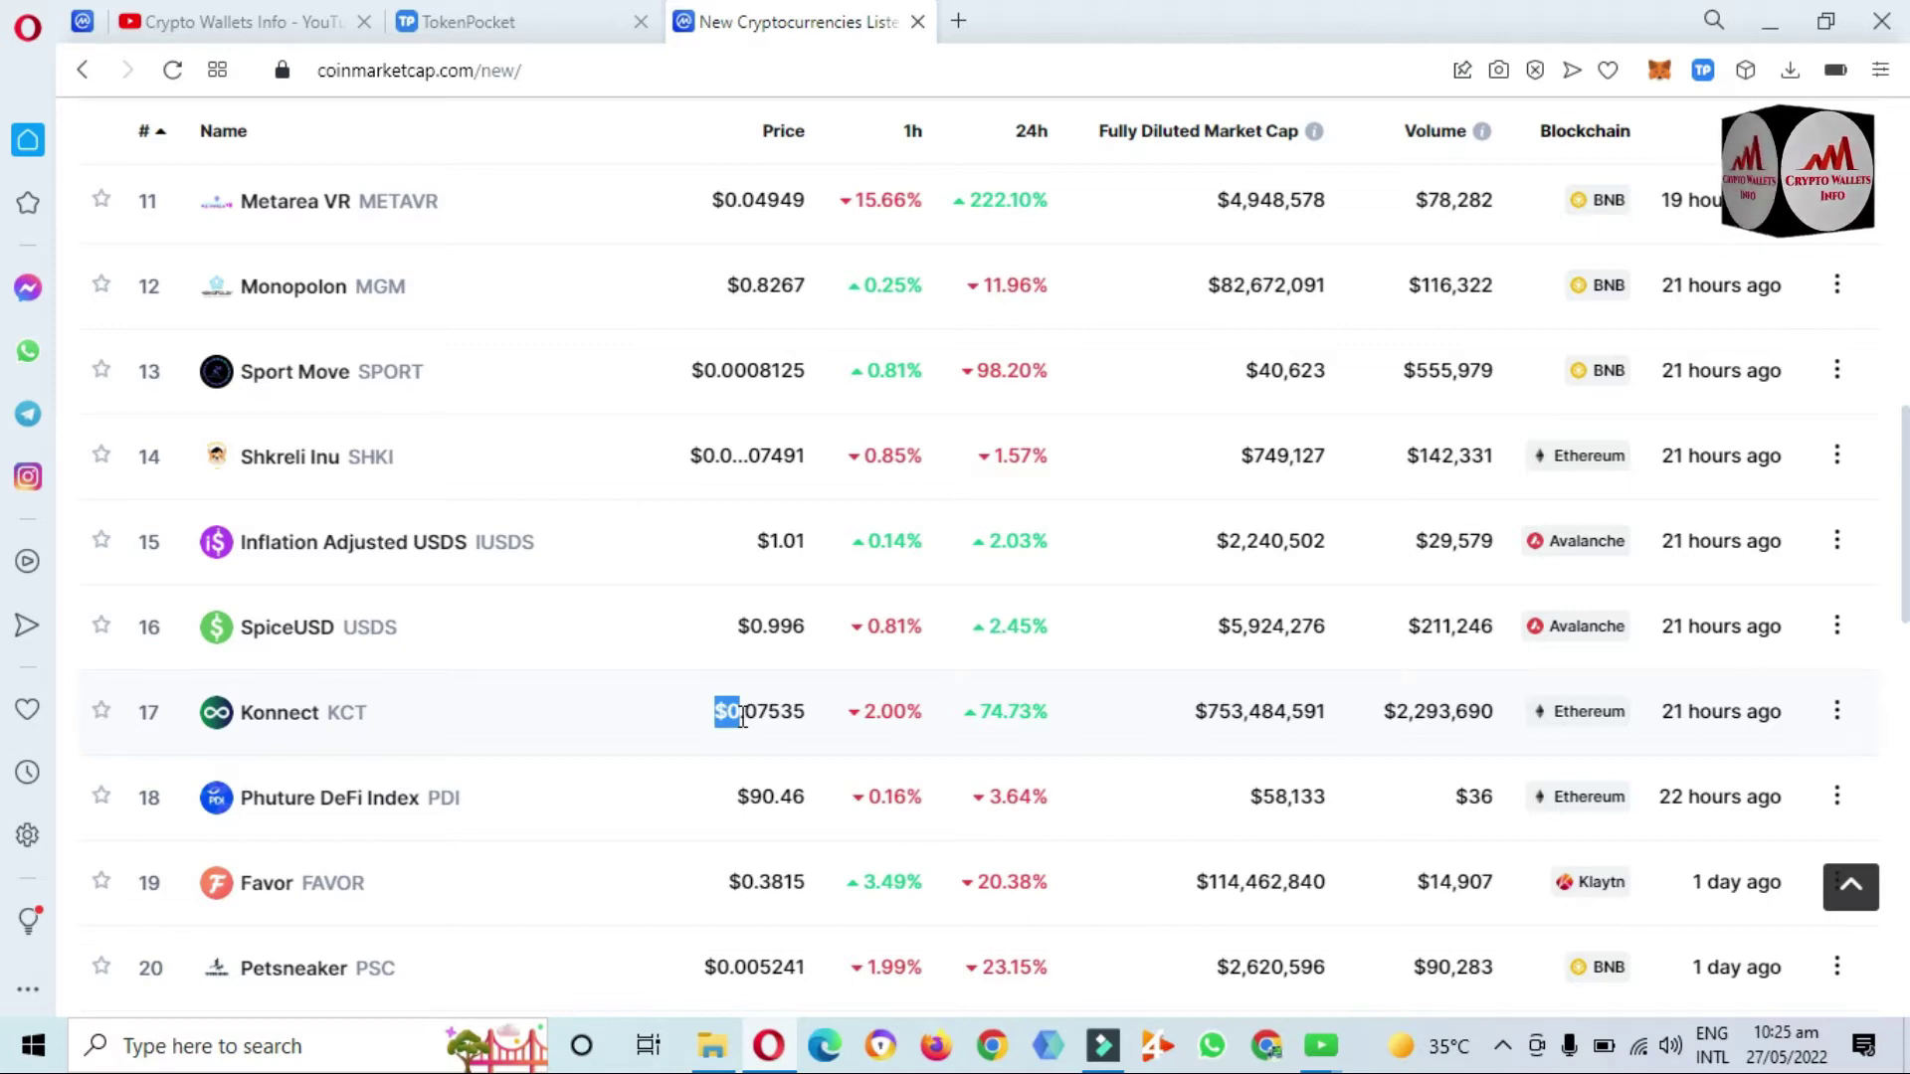
left_click(301, 720)
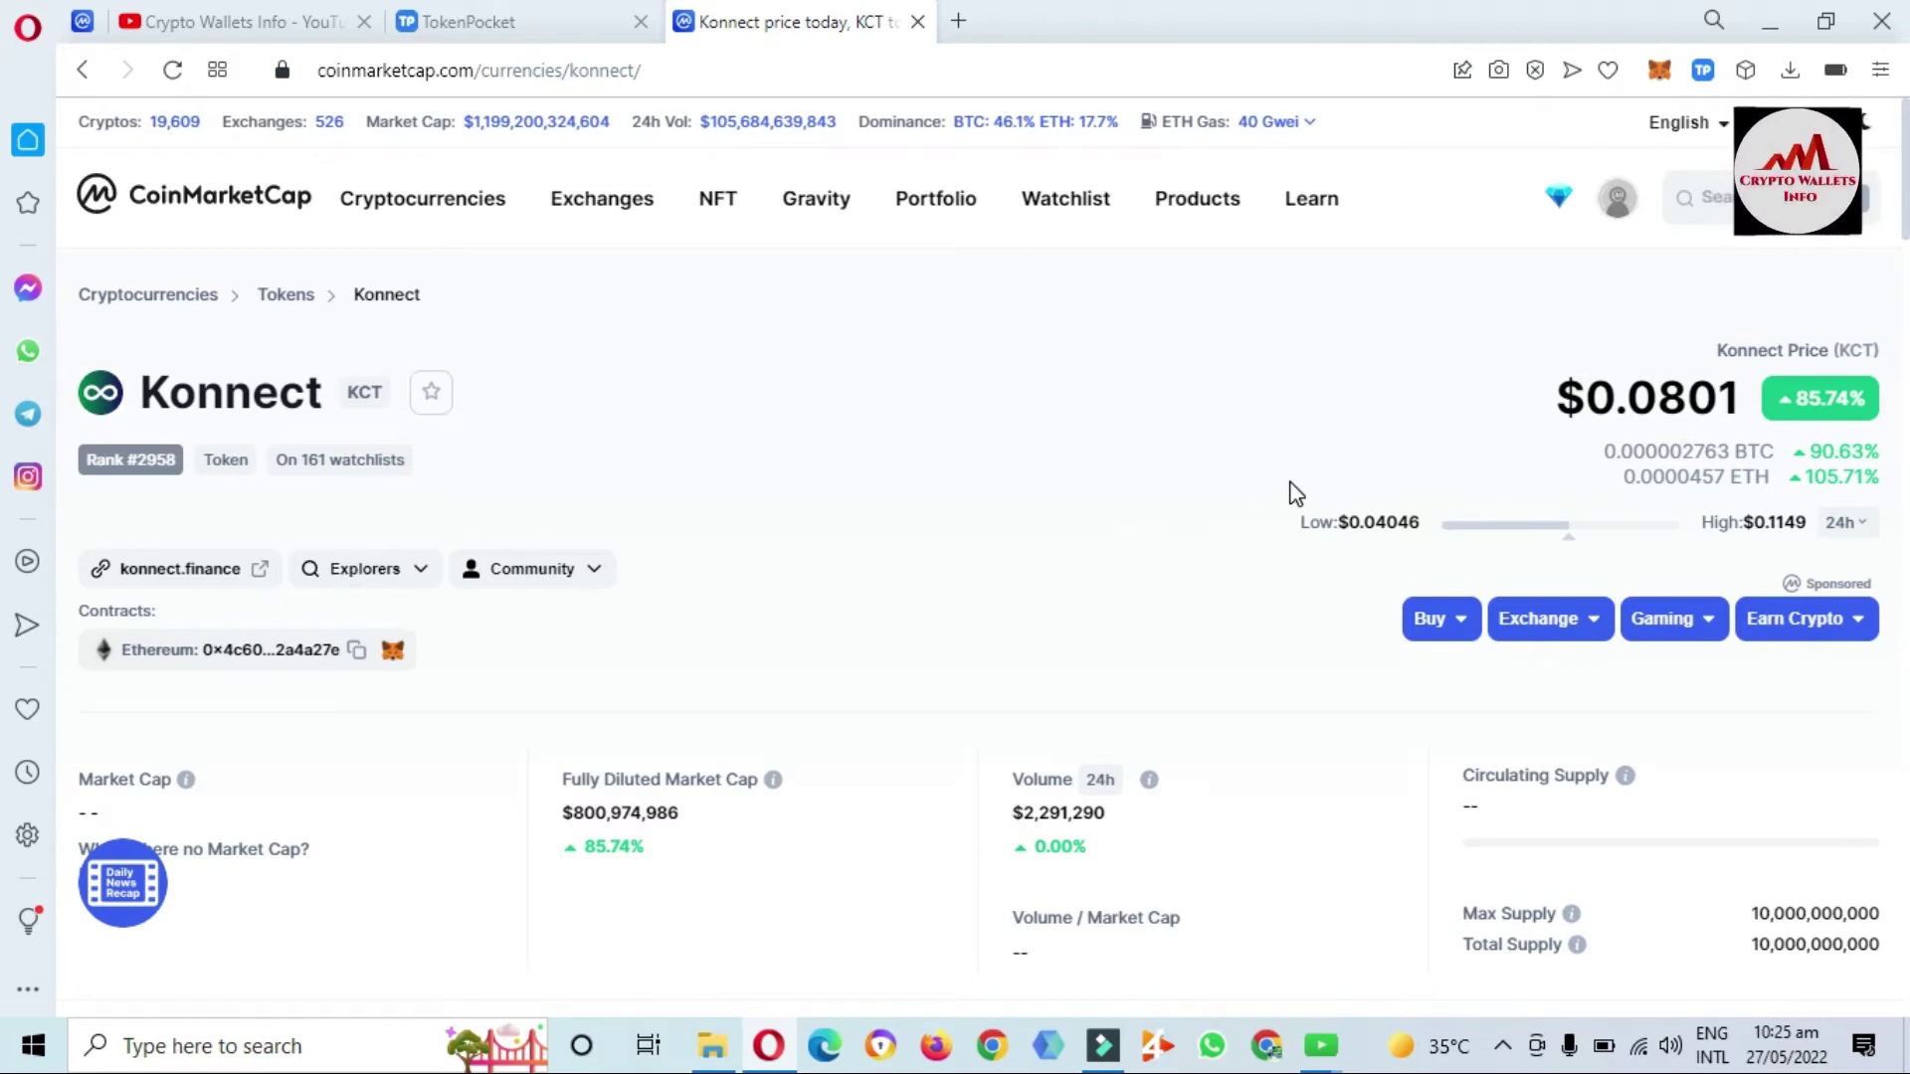
- Set the Konnect to USD chart to the ALL range and browse the KCT stats
scroll(5, 184, "down", 1)
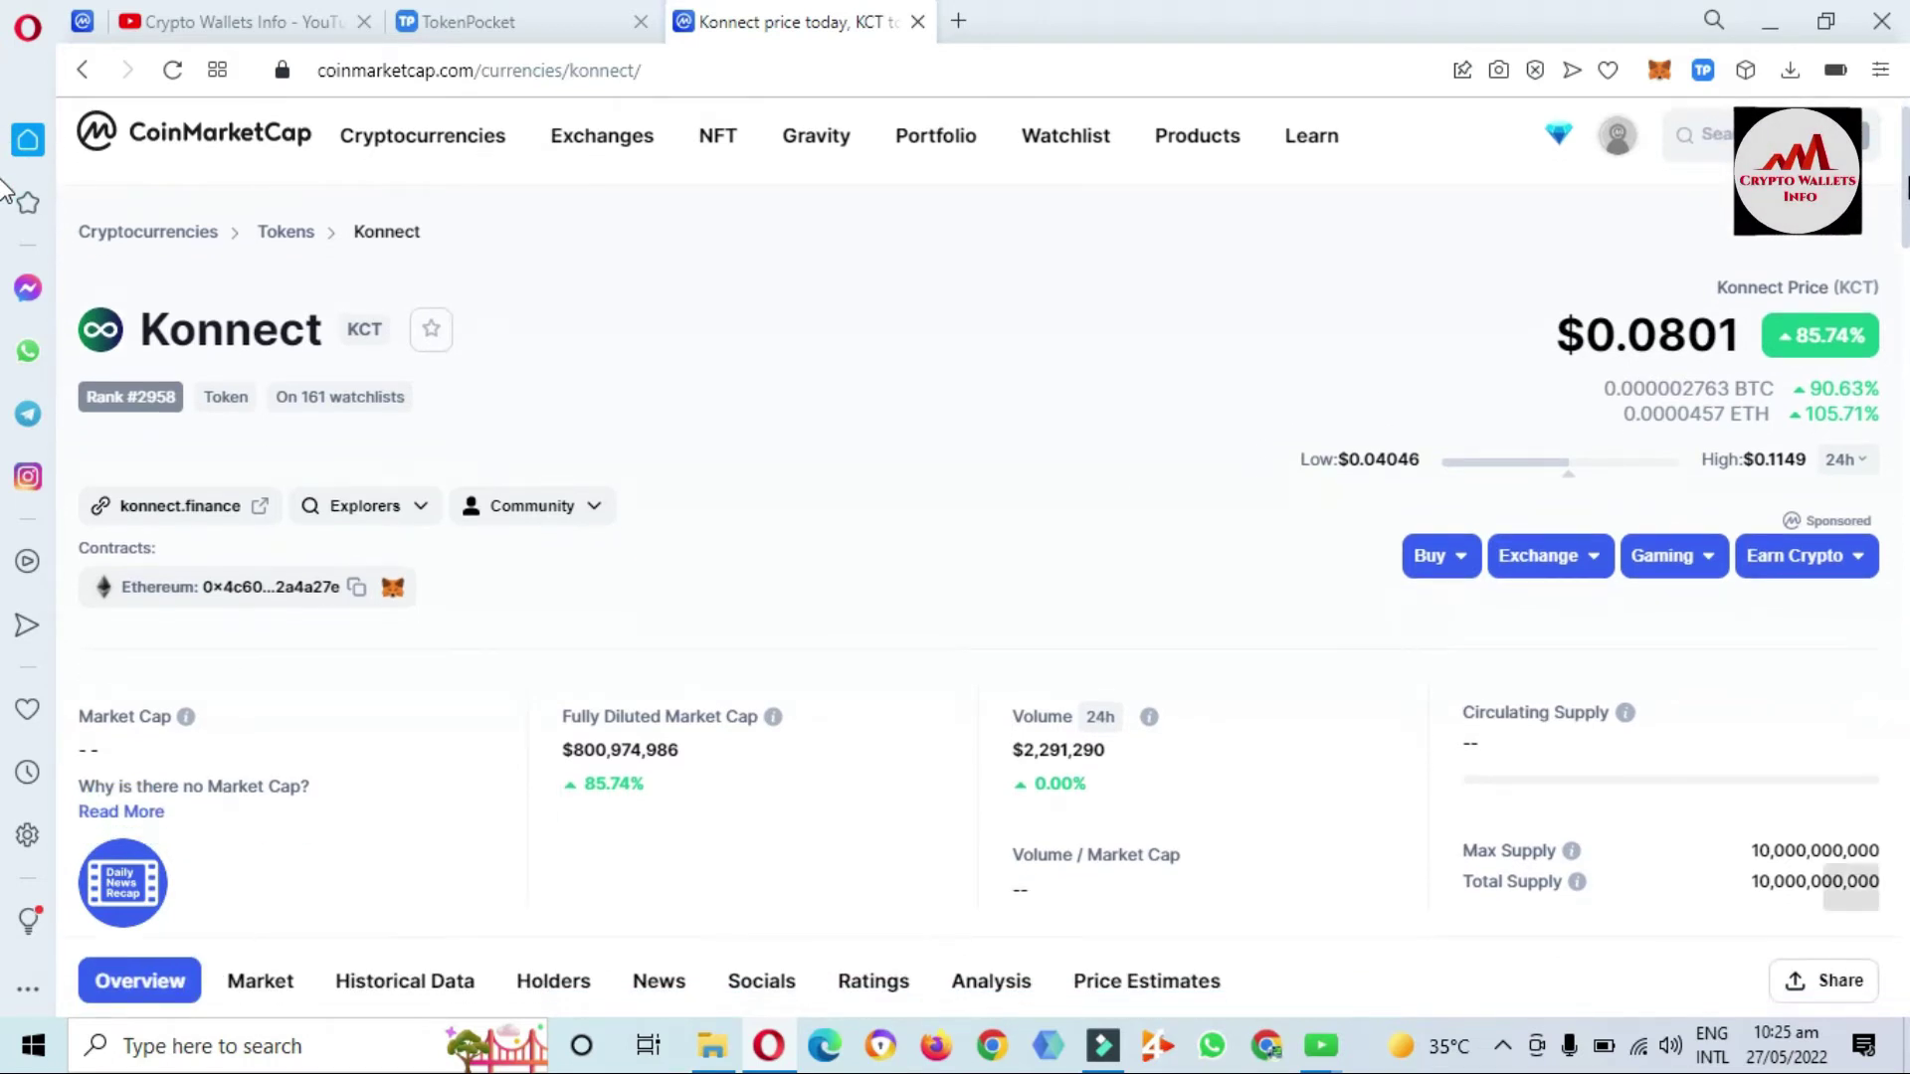
scroll(5, 184, "down", 8)
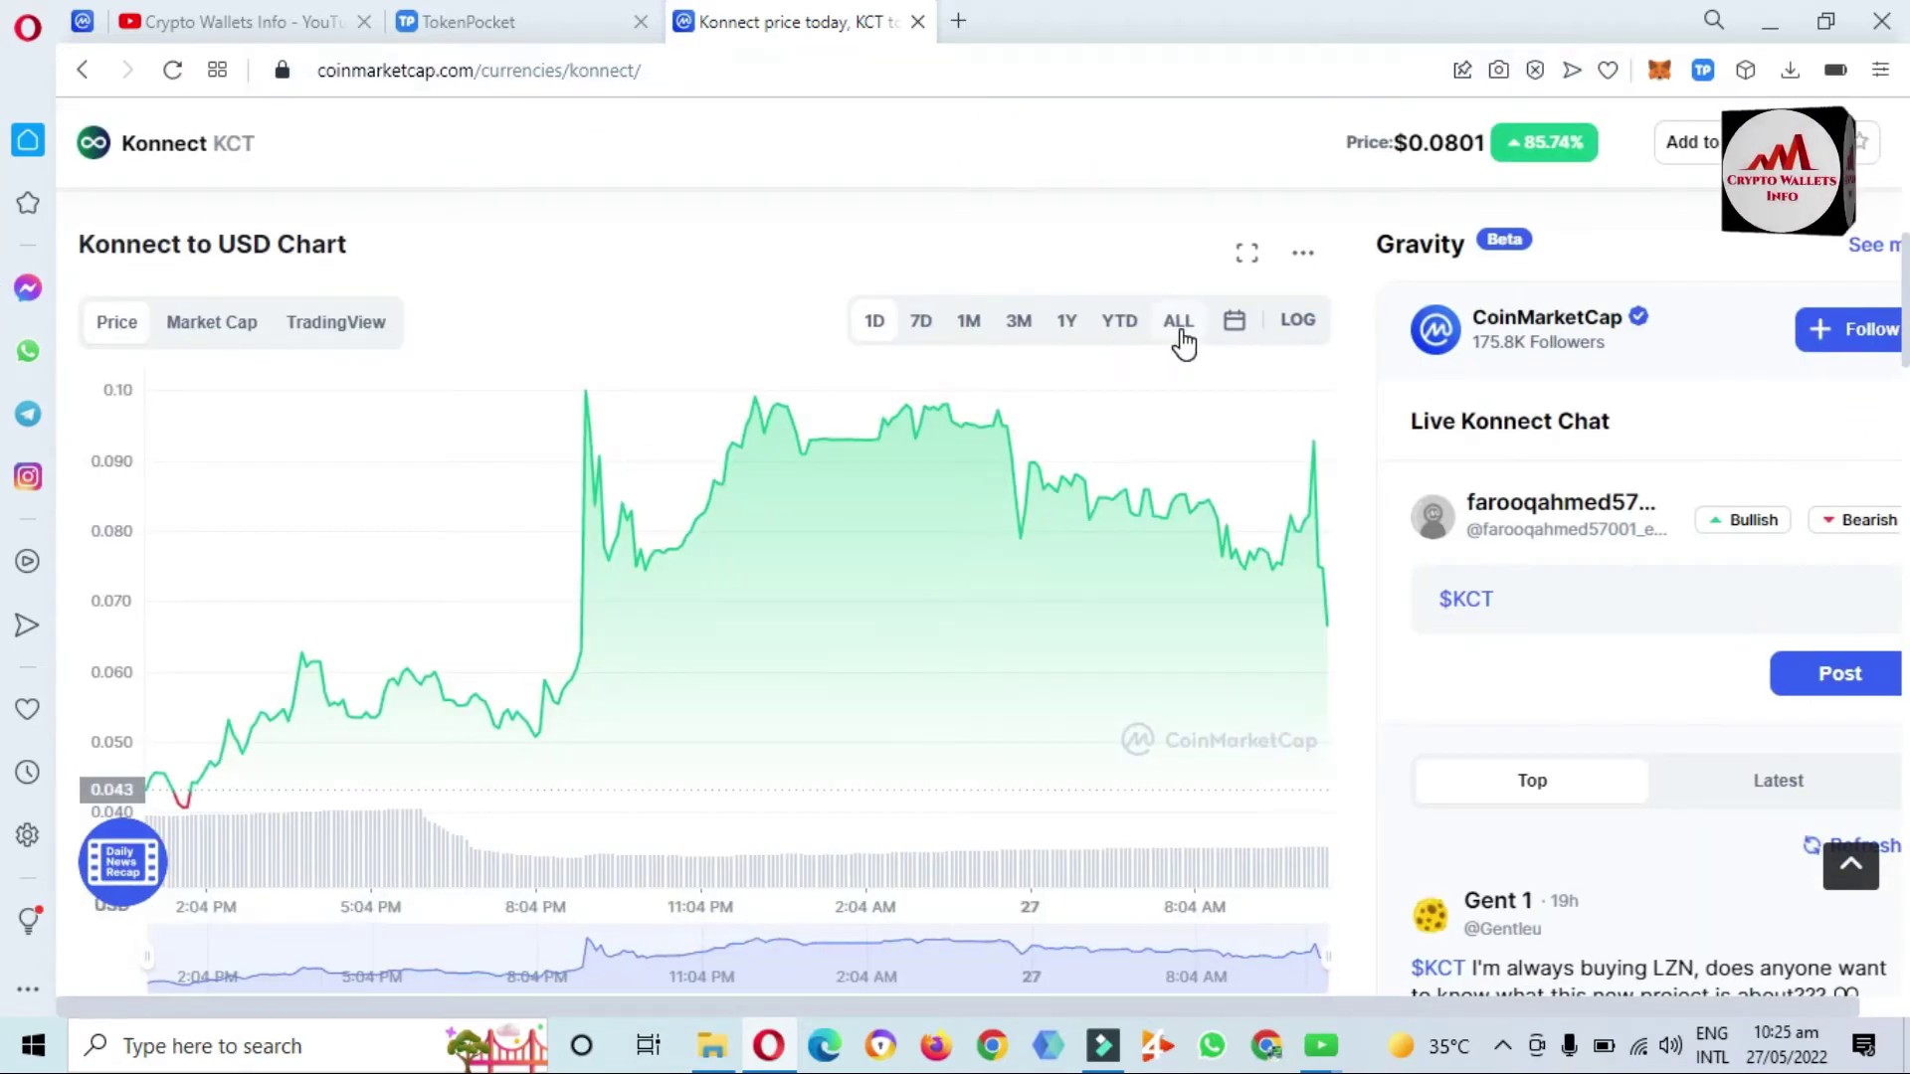
left_click(1183, 341)
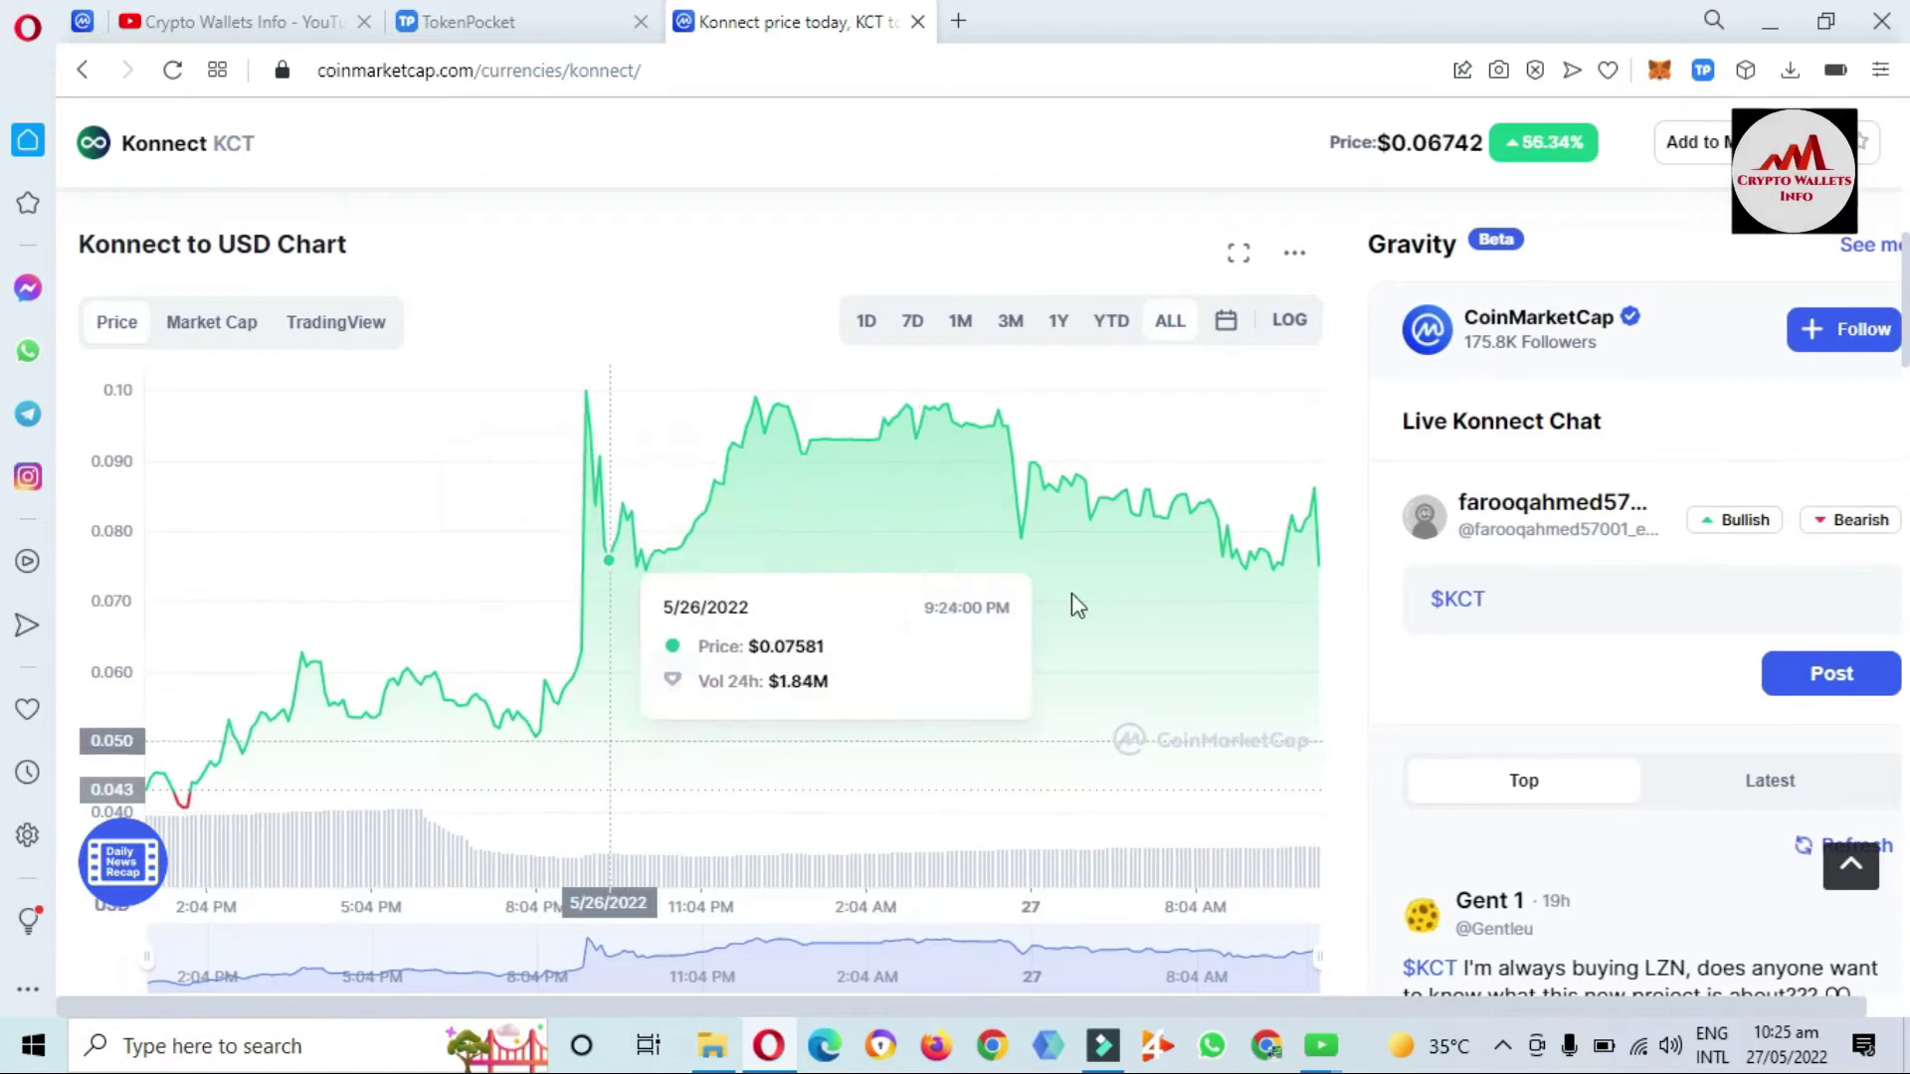
scroll(5, 316, "down", 3)
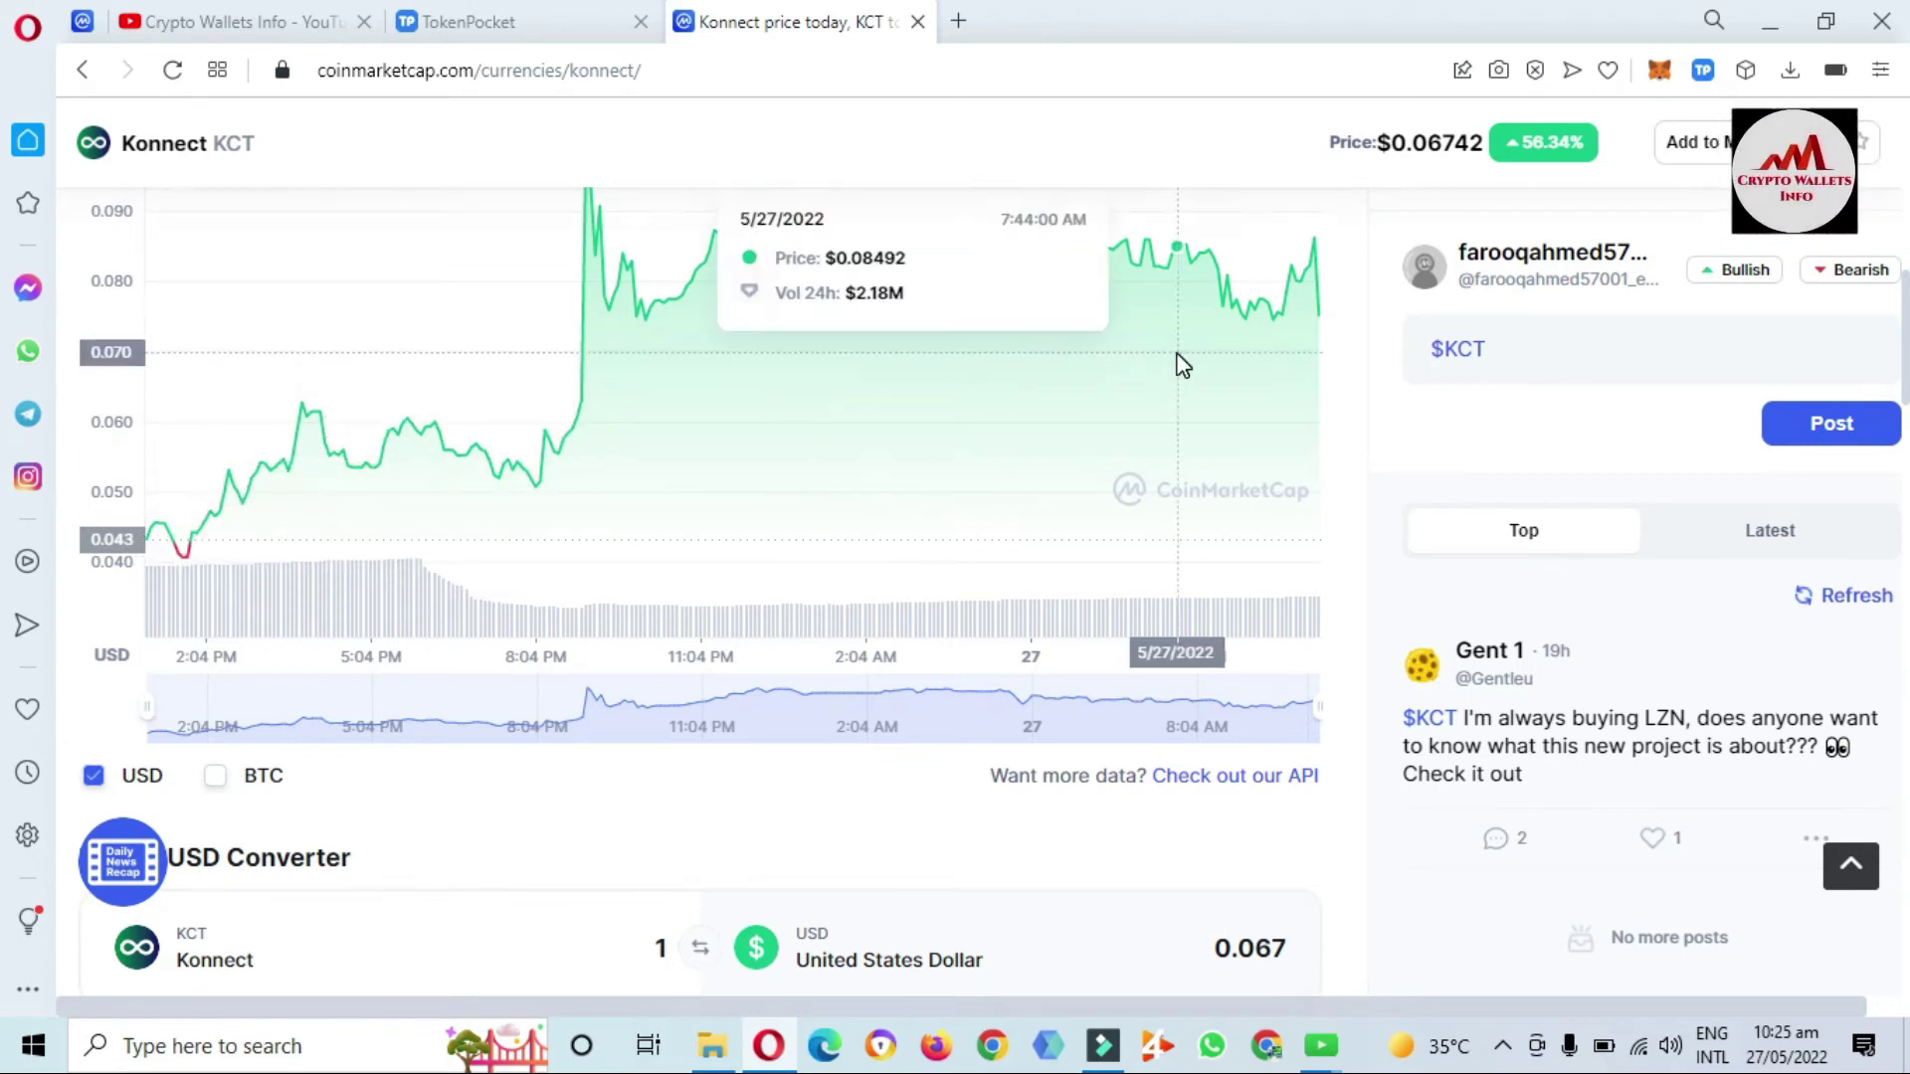
scroll(8, 299, "up", 5)
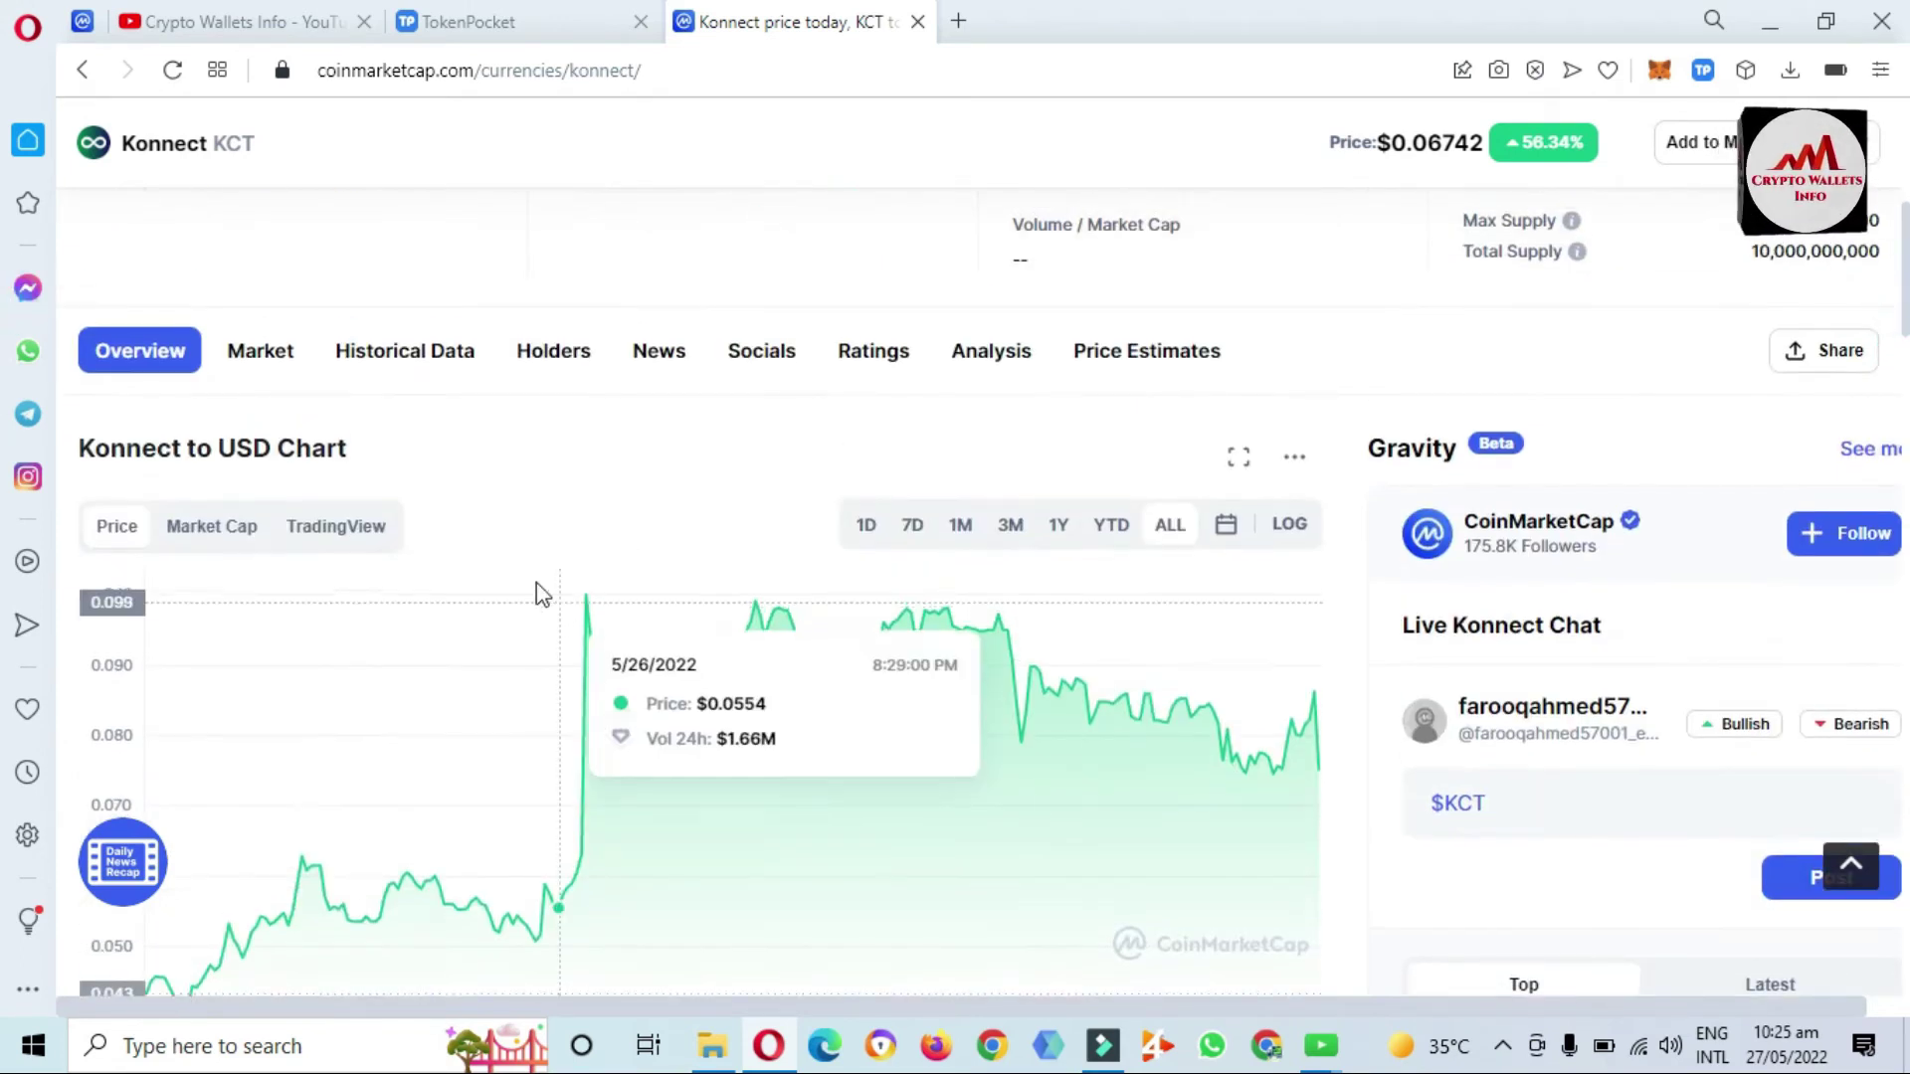
mouse_move(587, 601)
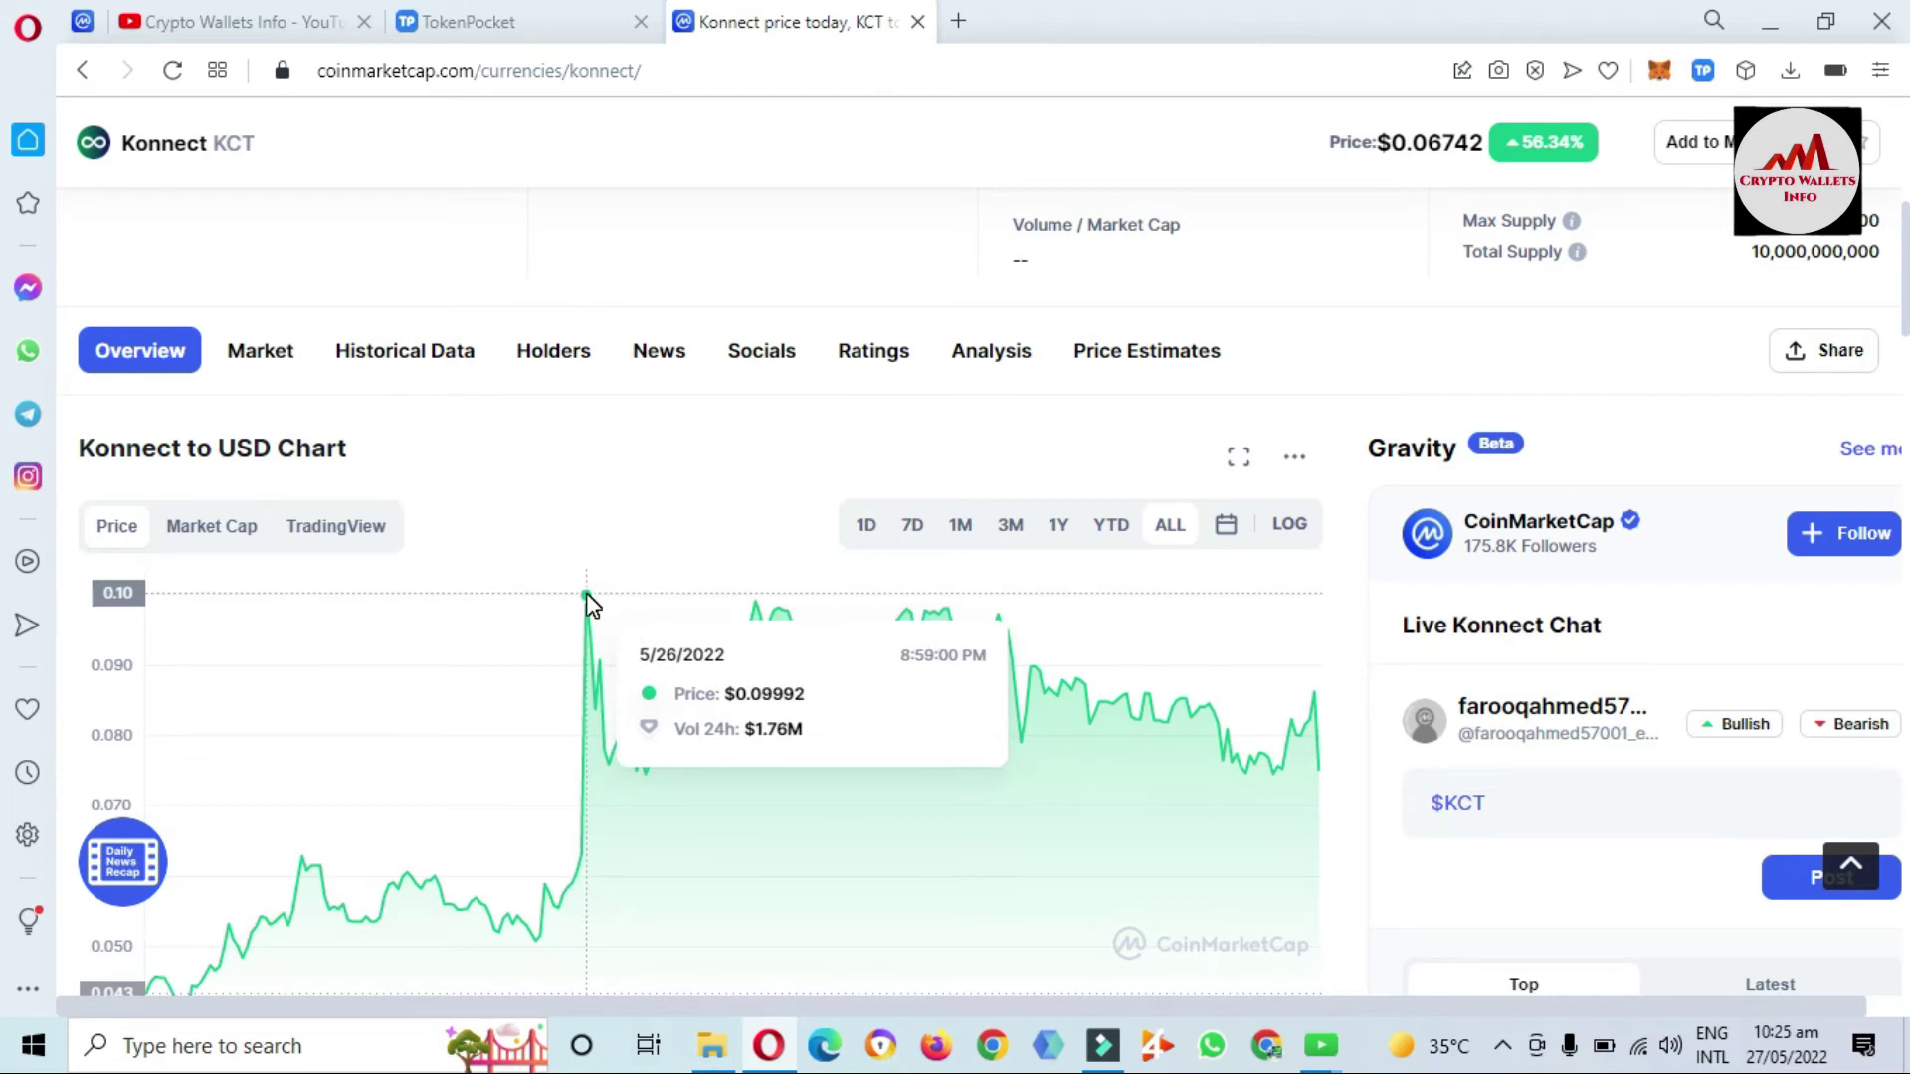
scroll(8, 554, "down", 10)
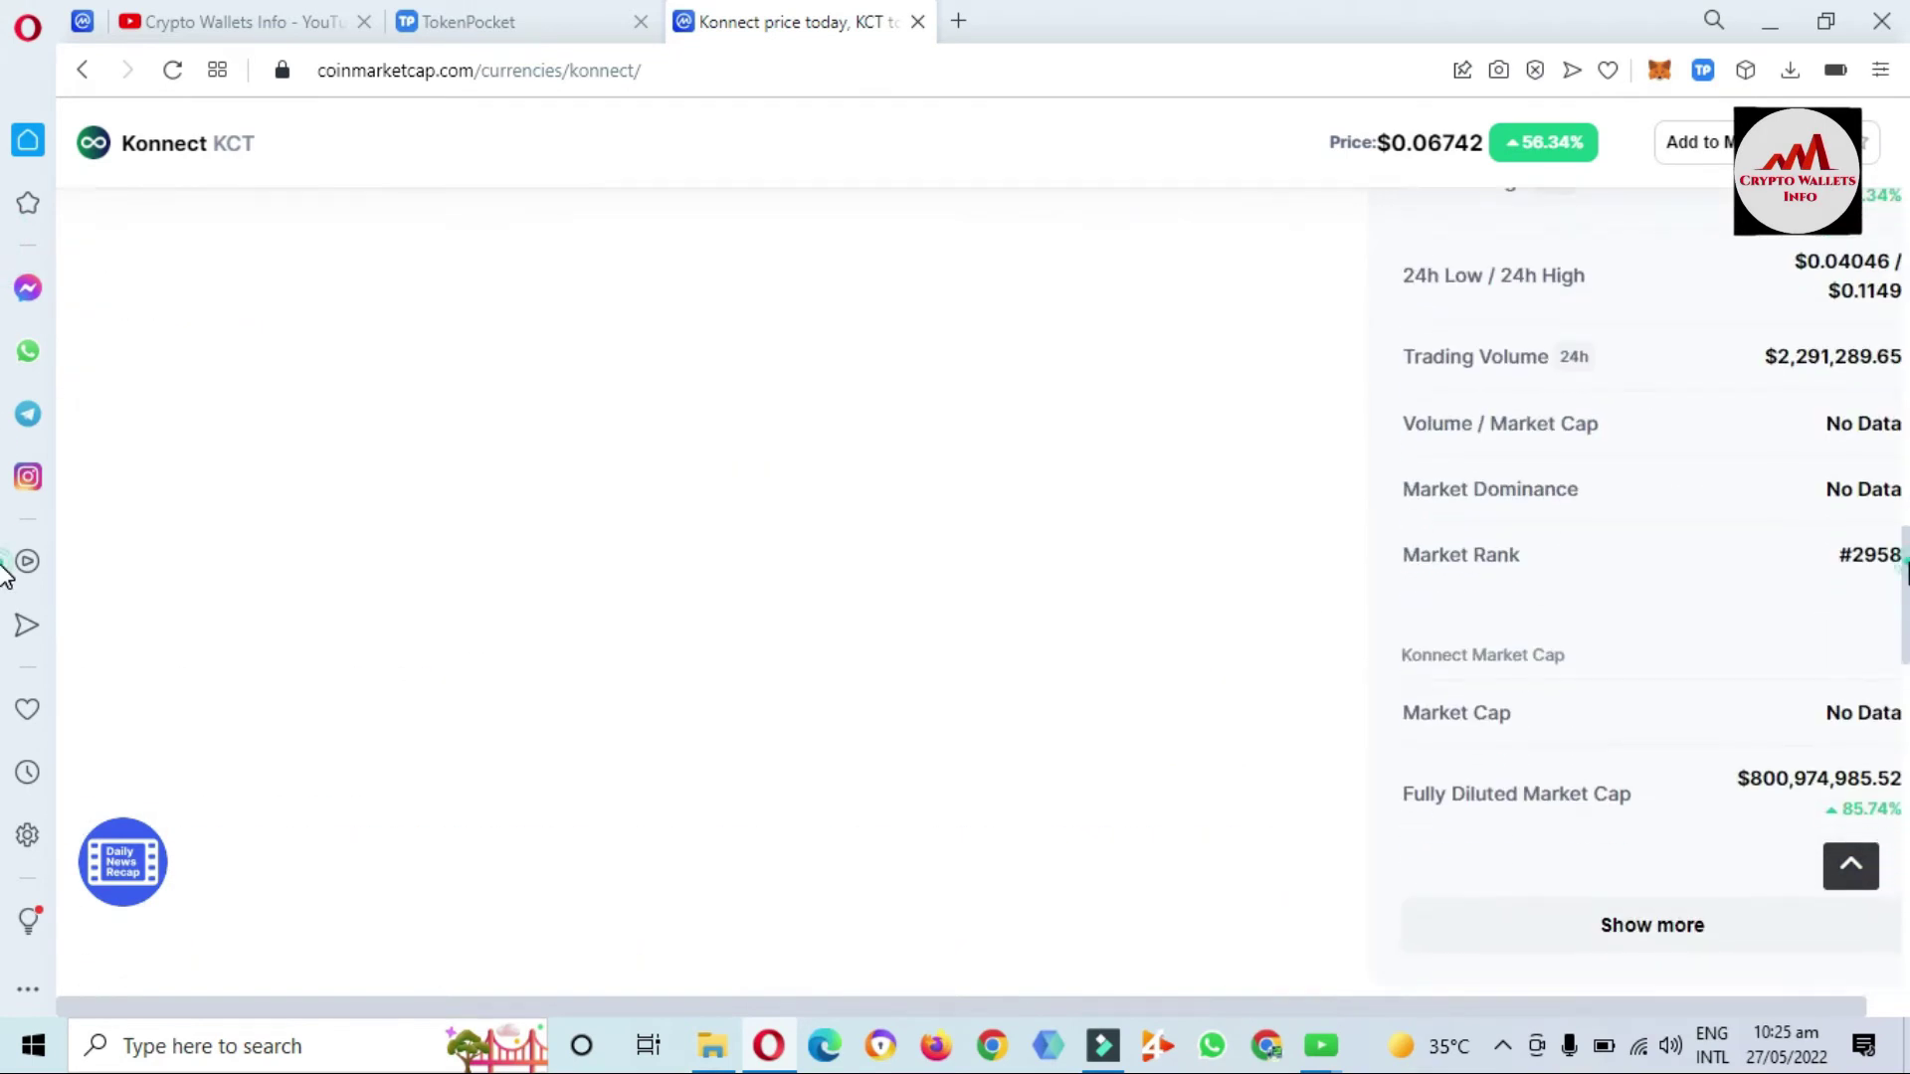
scroll(4, 726, "down", 3)
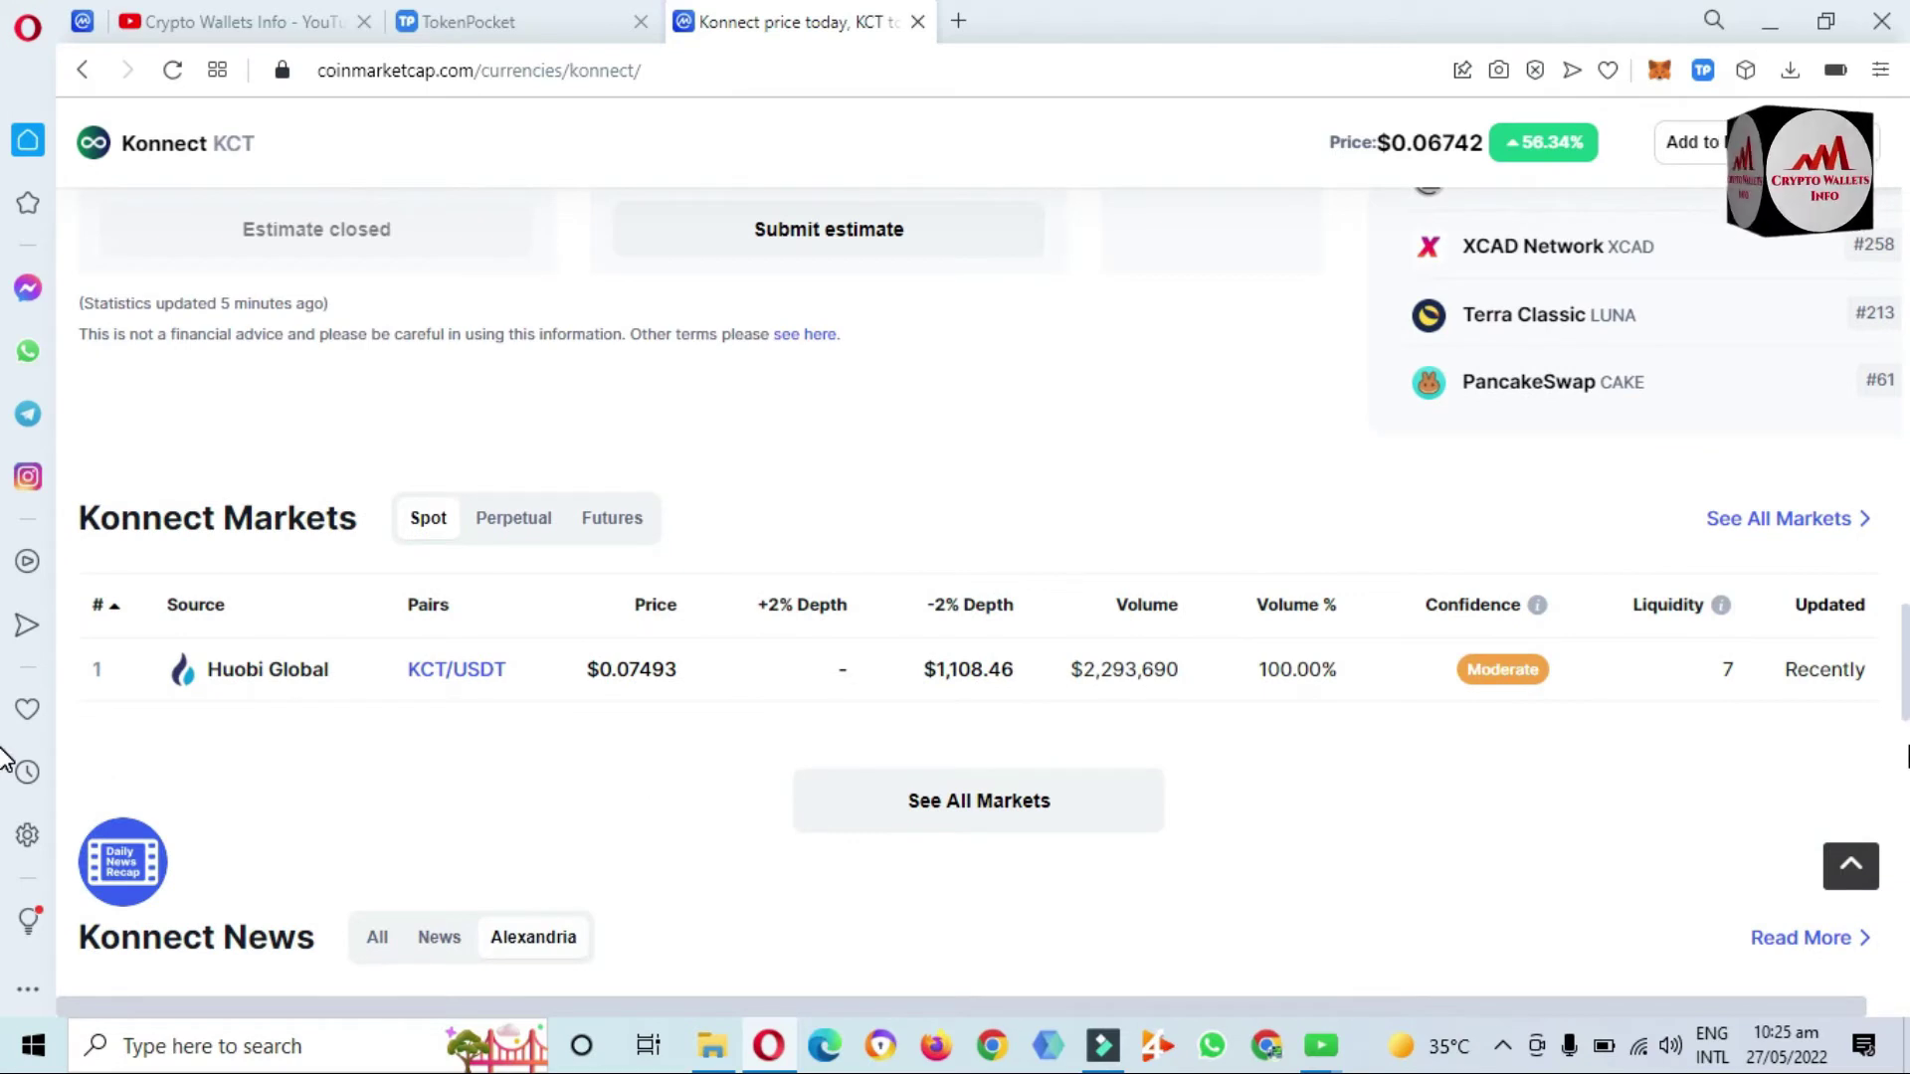
scroll(4, 756, "up", 5)
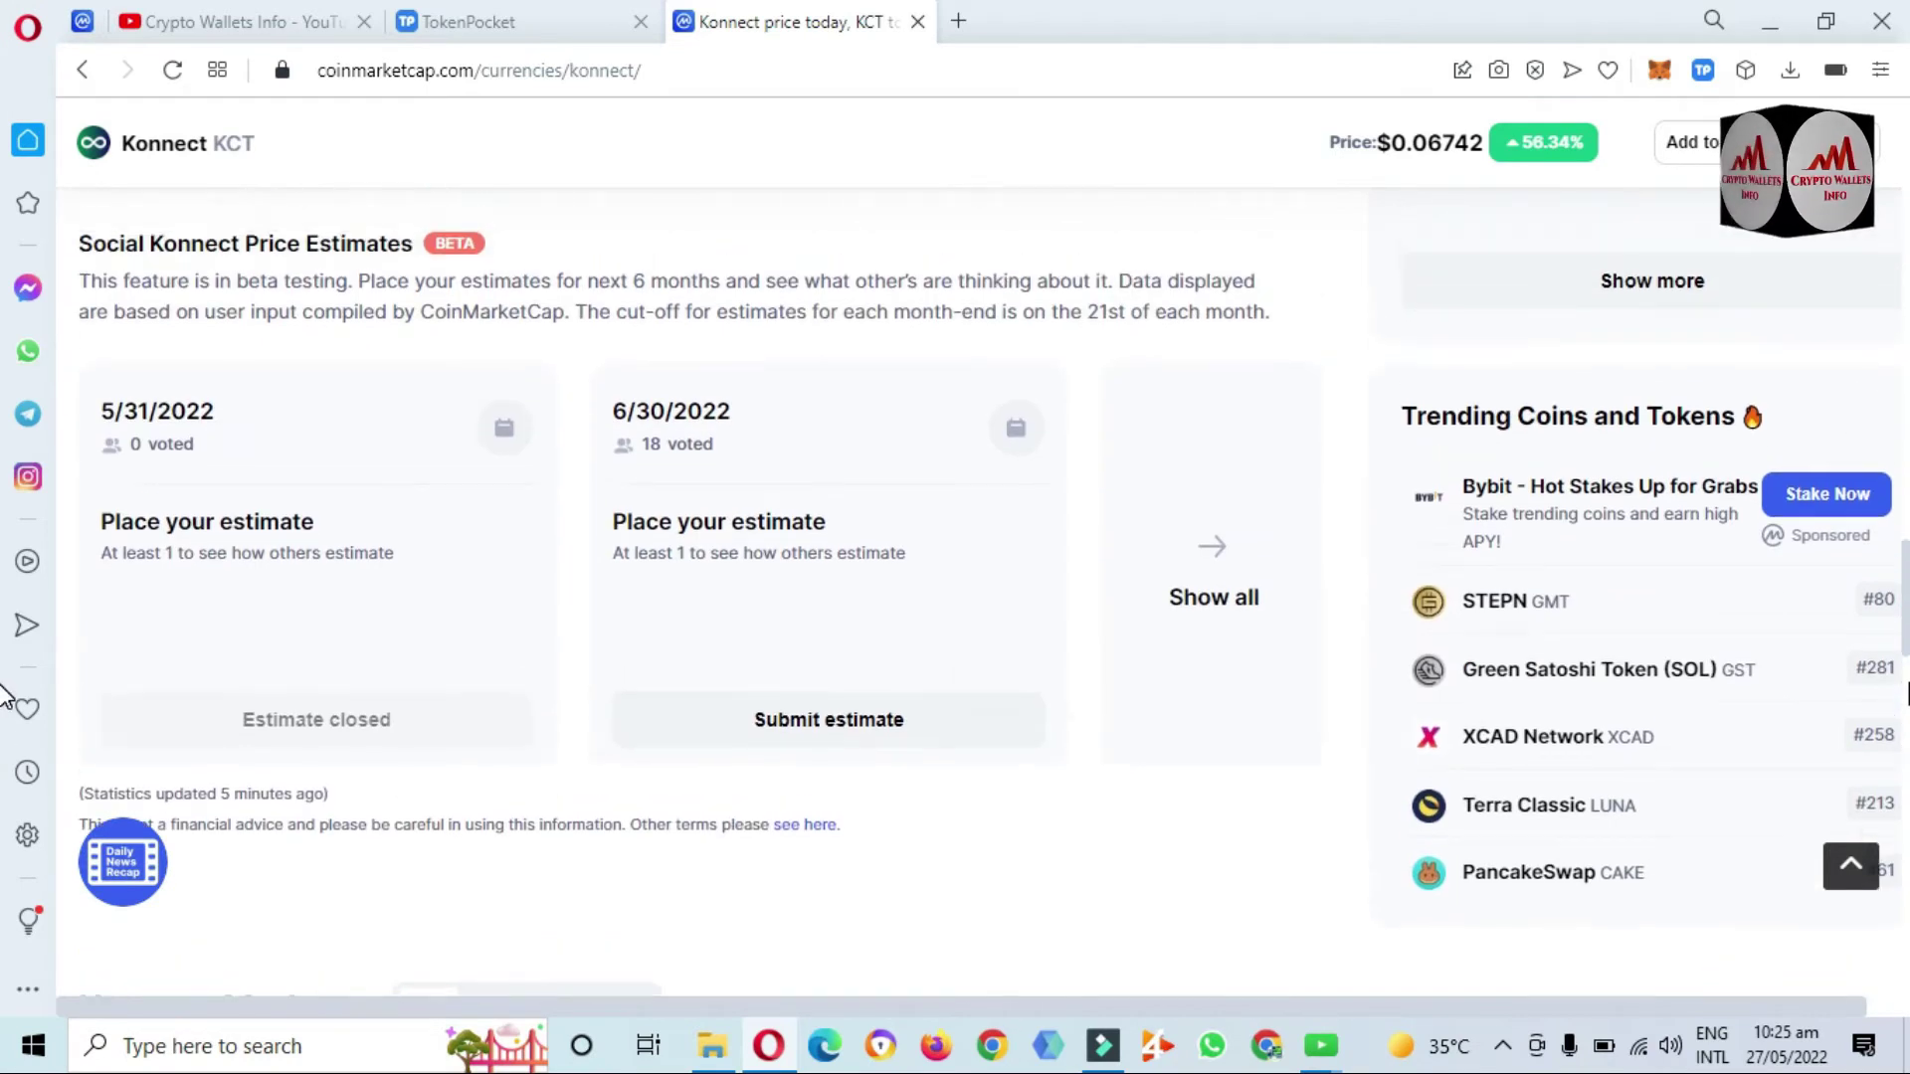
scroll(4, 697, "up", 10)
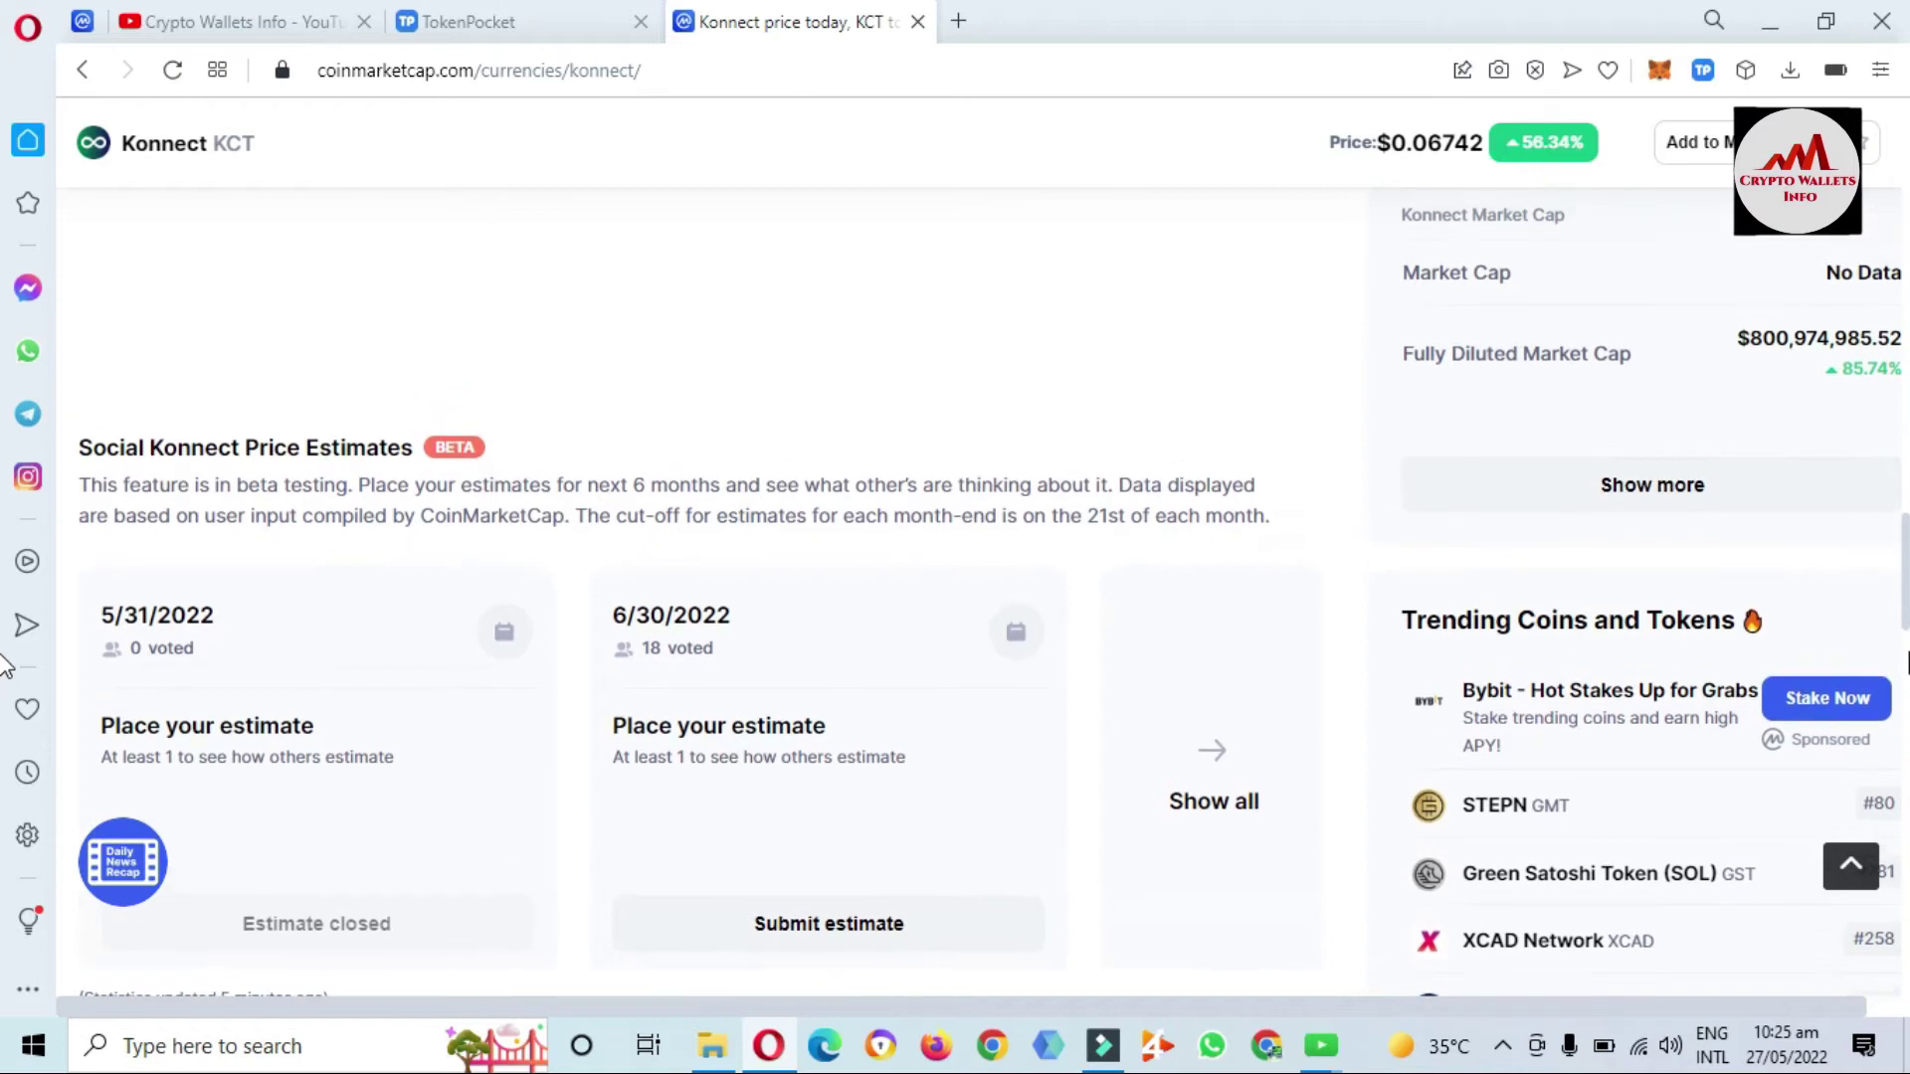
scroll(4, 497, "up", 4)
scroll(4, 418, "down", 7)
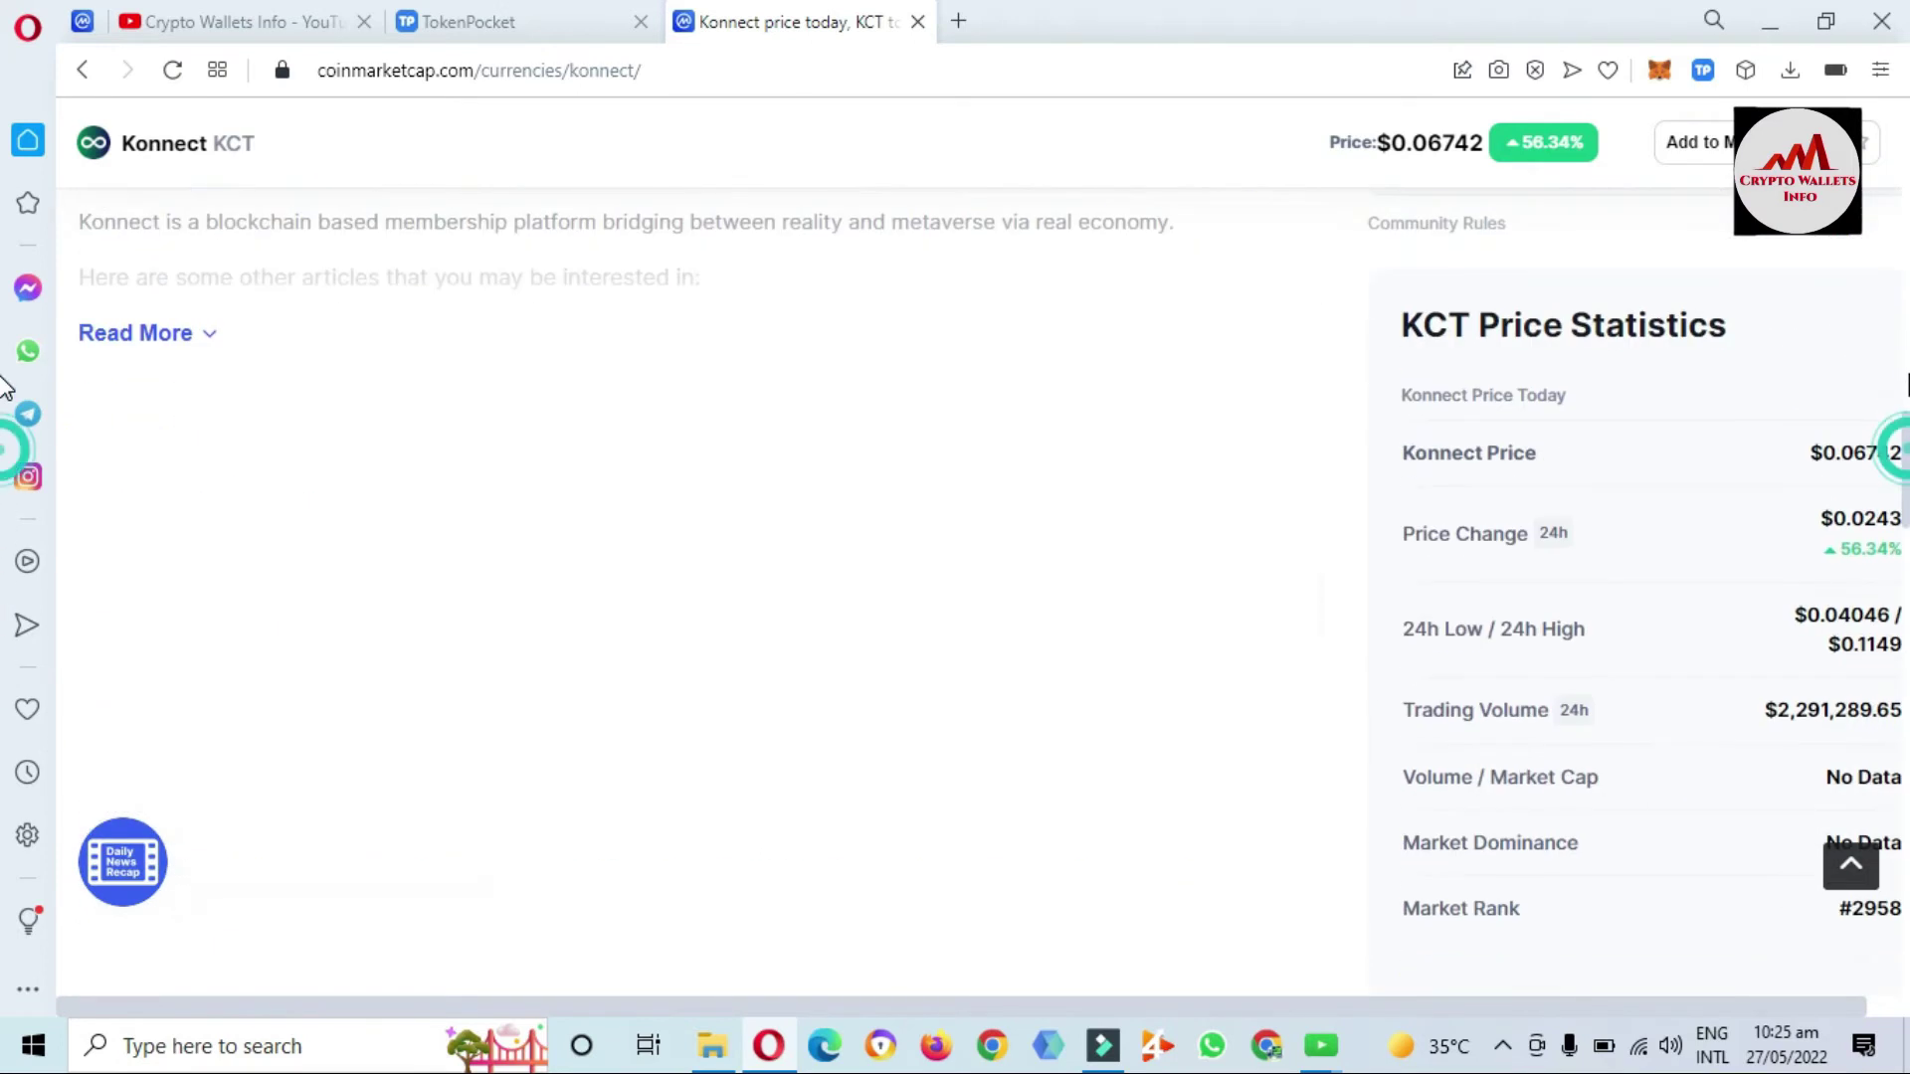
scroll(4, 462, "up", 15)
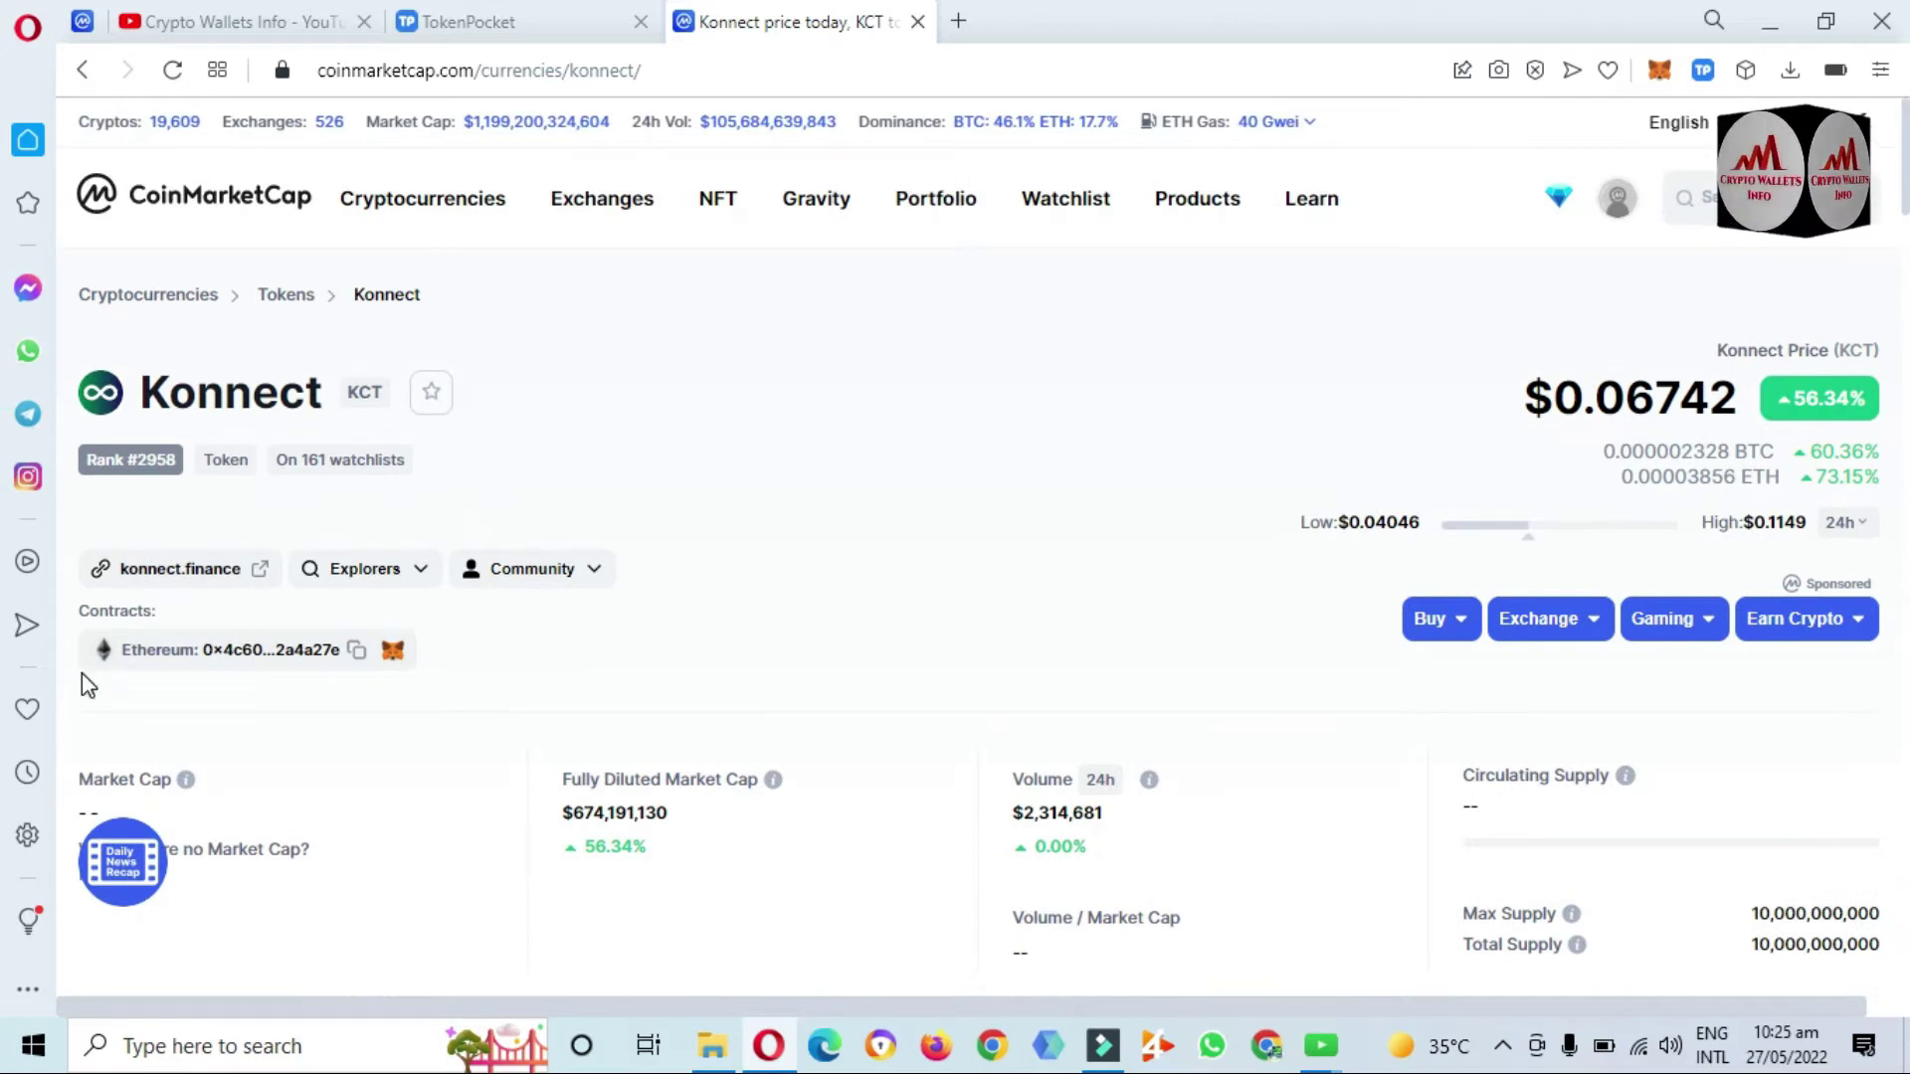
- Follow the Konnect Ethereum contract link to its Etherscan token page
left_click_drag(68, 650, 137, 653)
left_click_drag(187, 656, 129, 661)
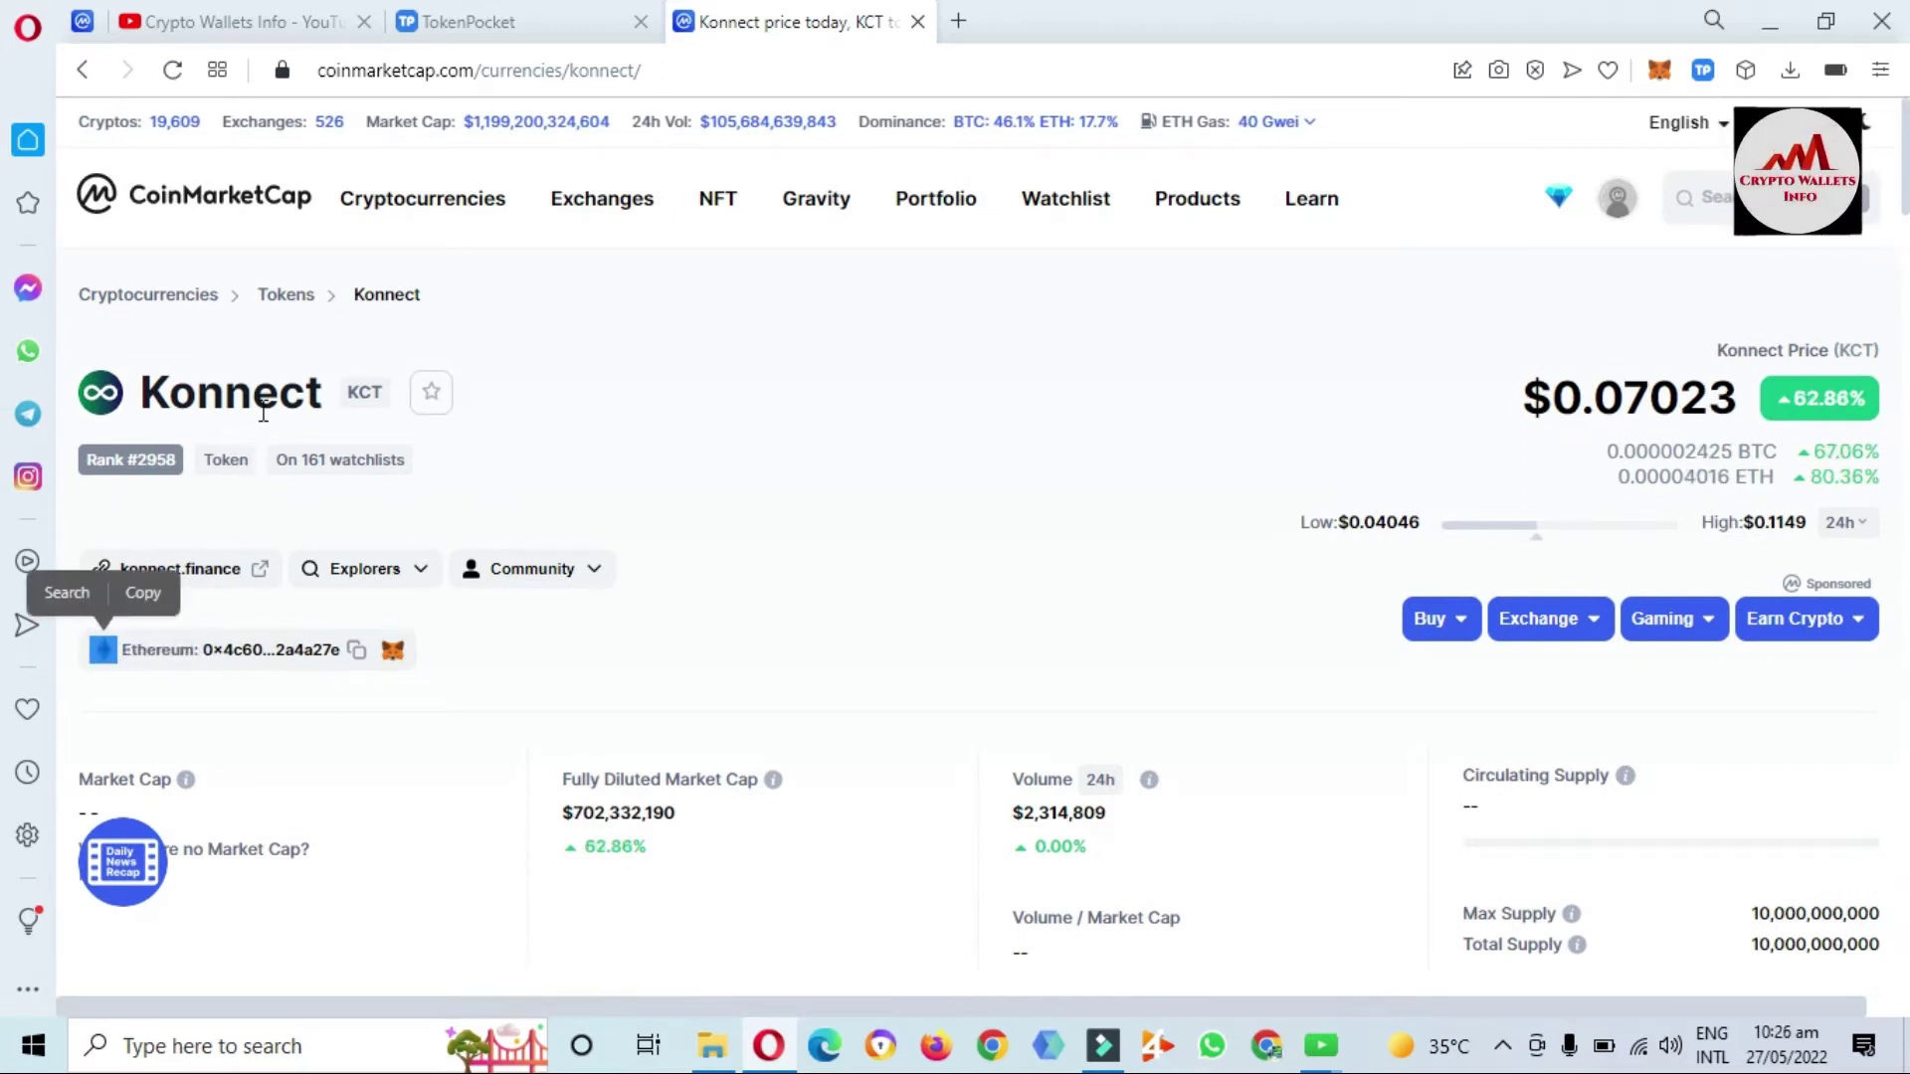
left_click(277, 659)
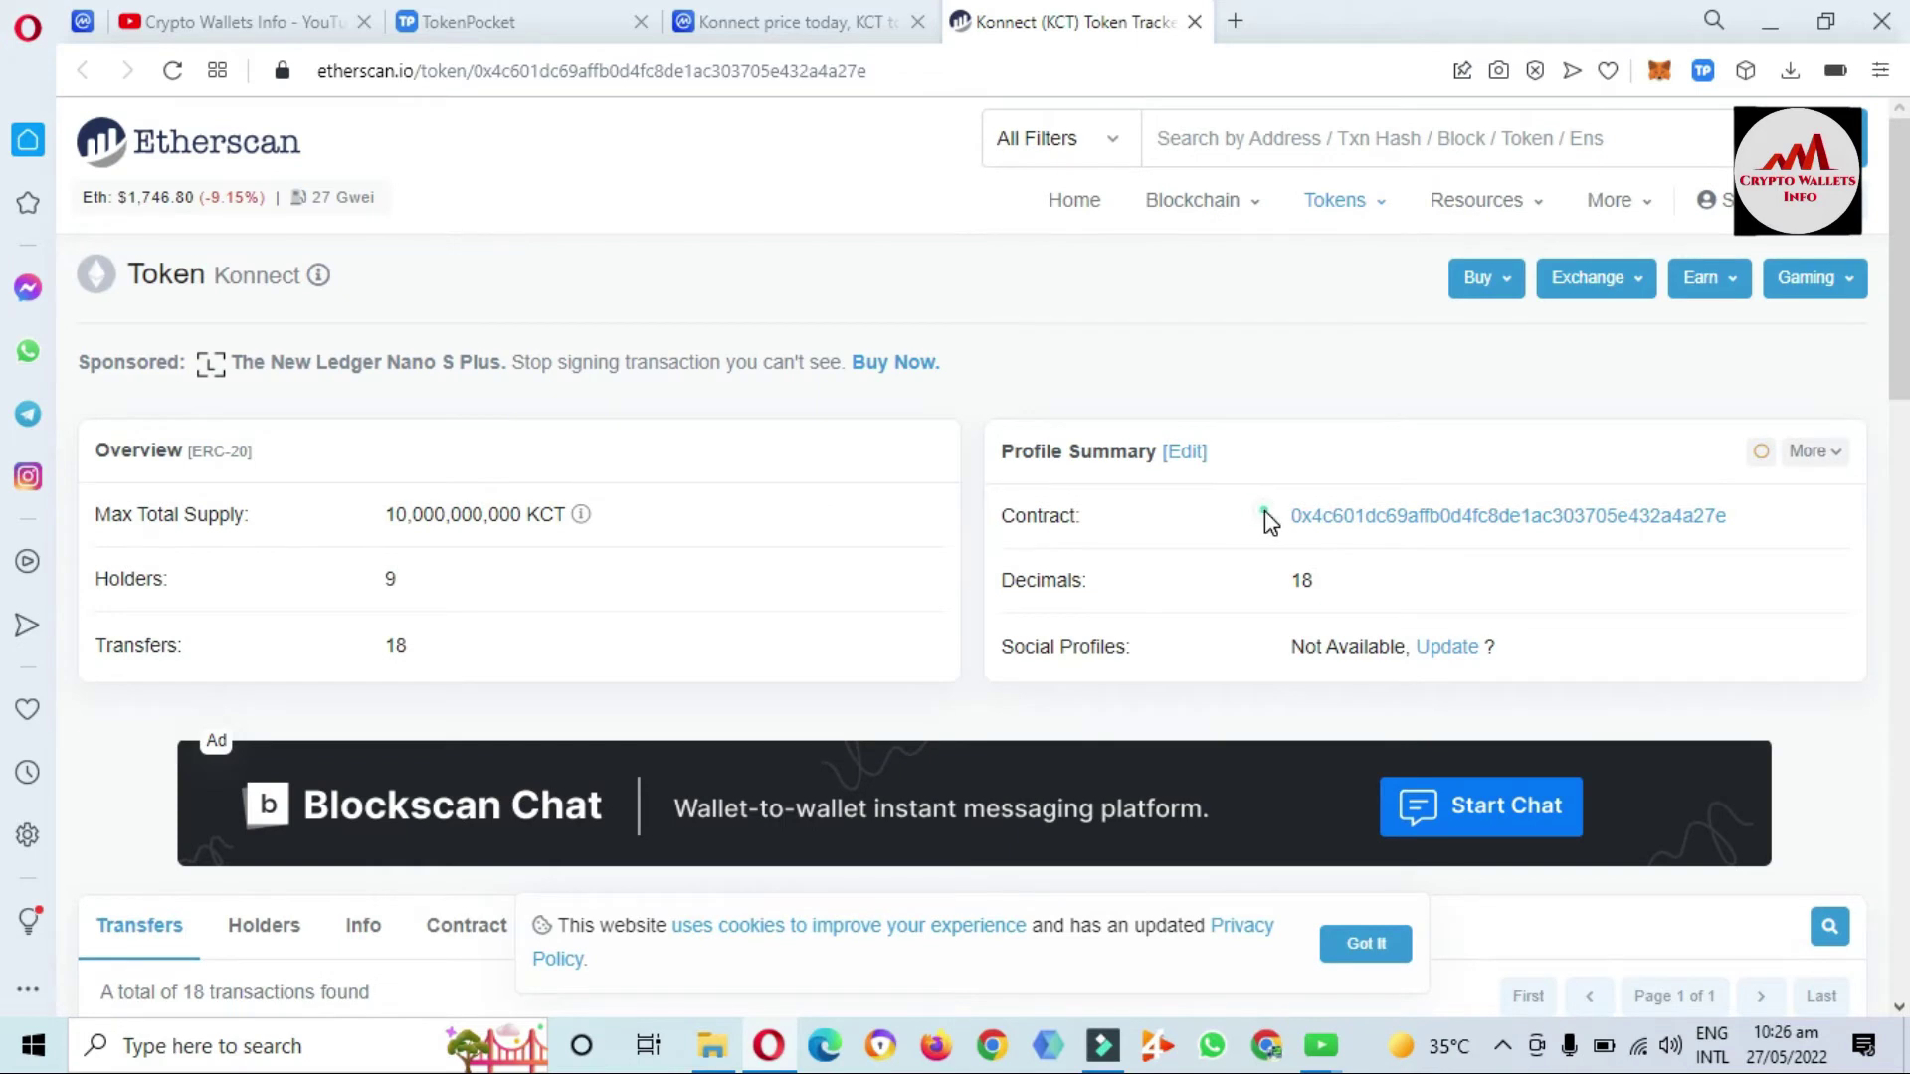
- Copy the KCT contract address and note its Decimals value of 18
left_click_drag(1270, 522, 1739, 513)
left_click(1745, 515)
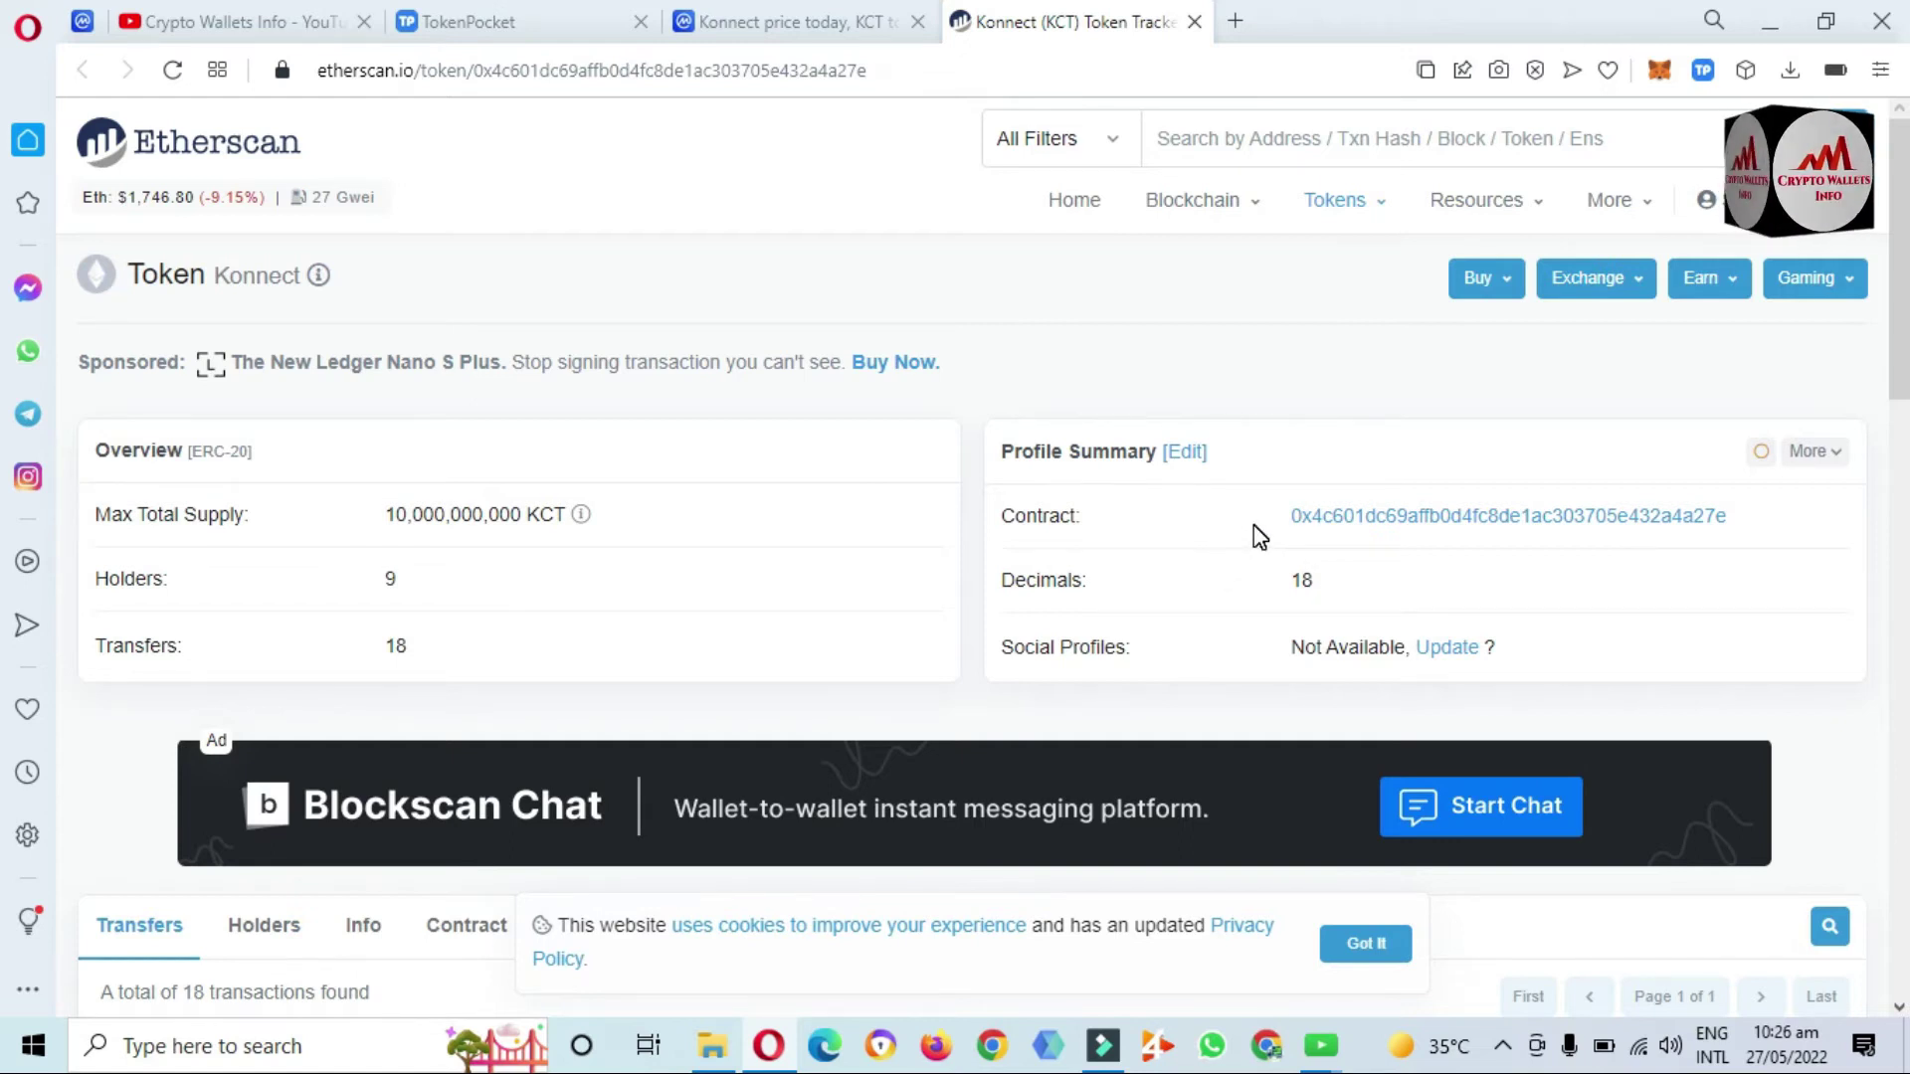
double_click(1294, 584)
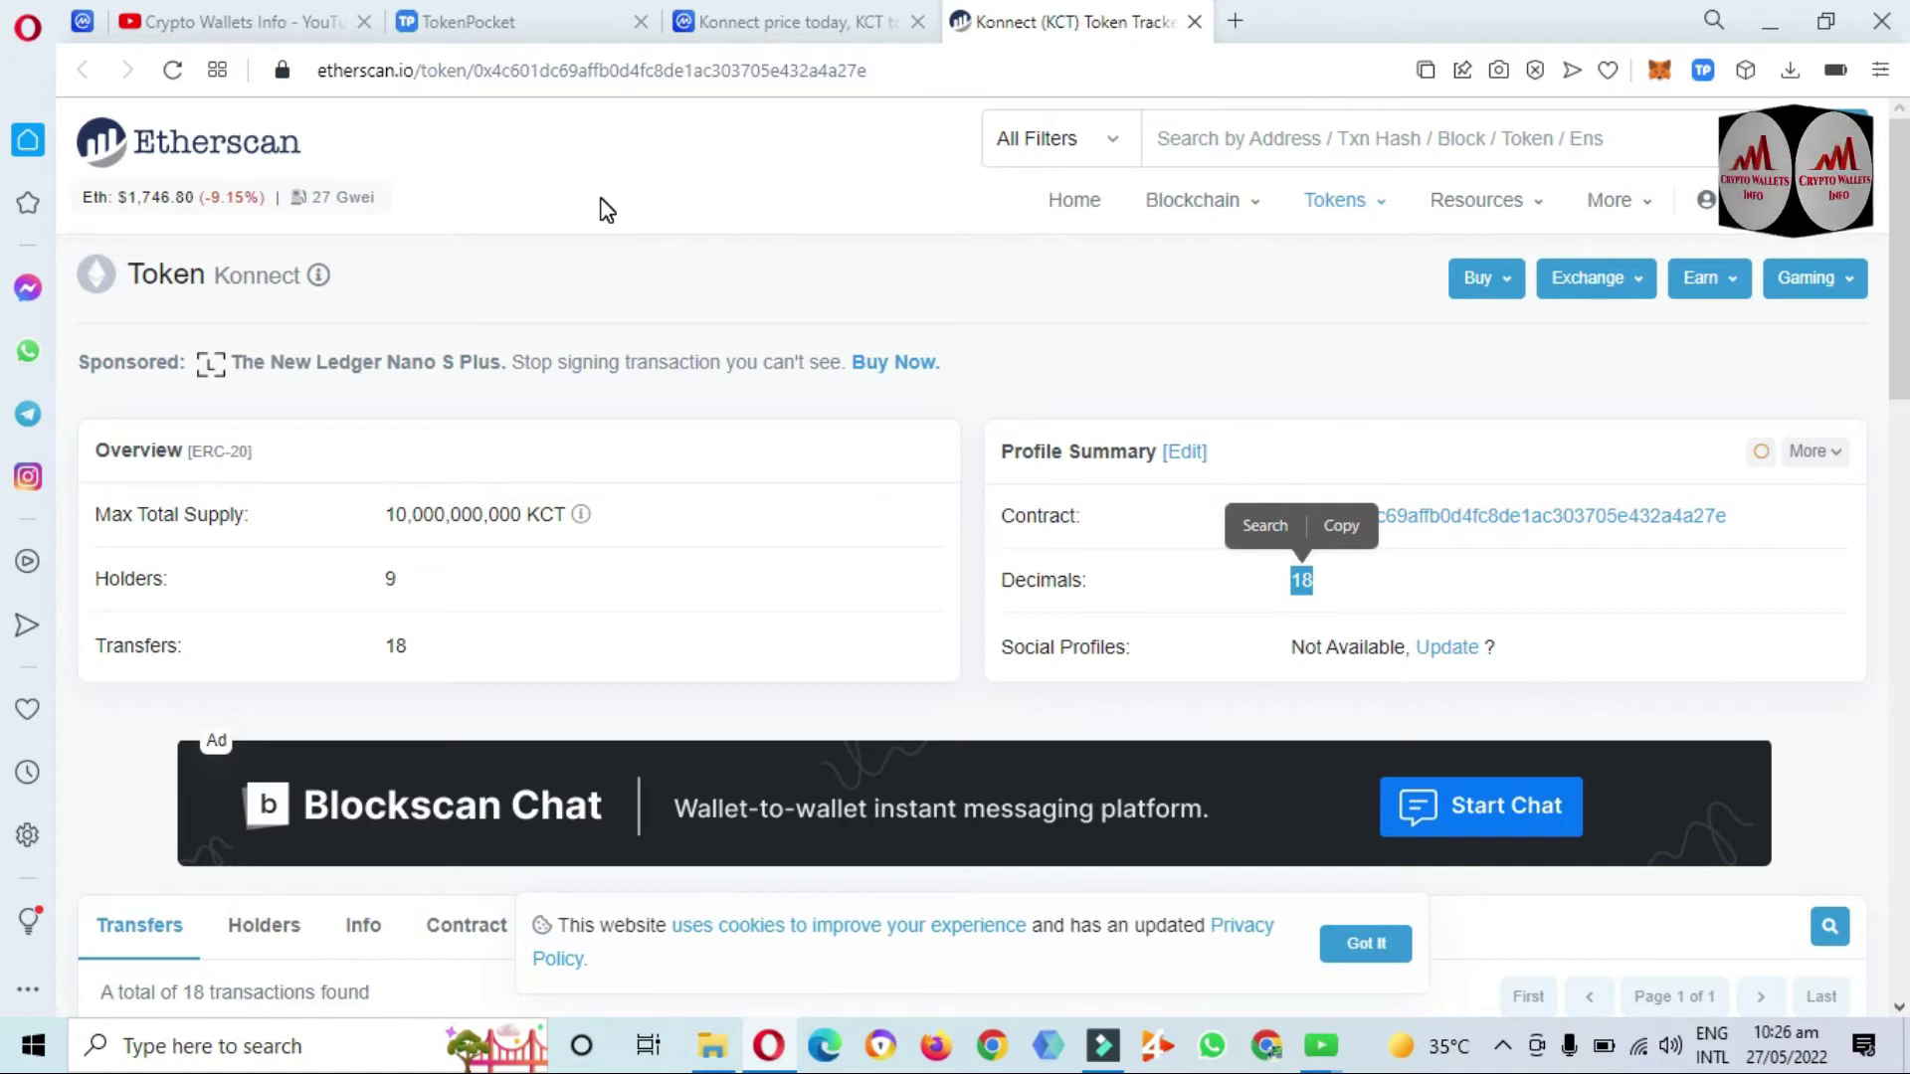
- Paste the KCT contract address into TokenPocket's Custom Token form and save it with 18 decimals
left_click(468, 30)
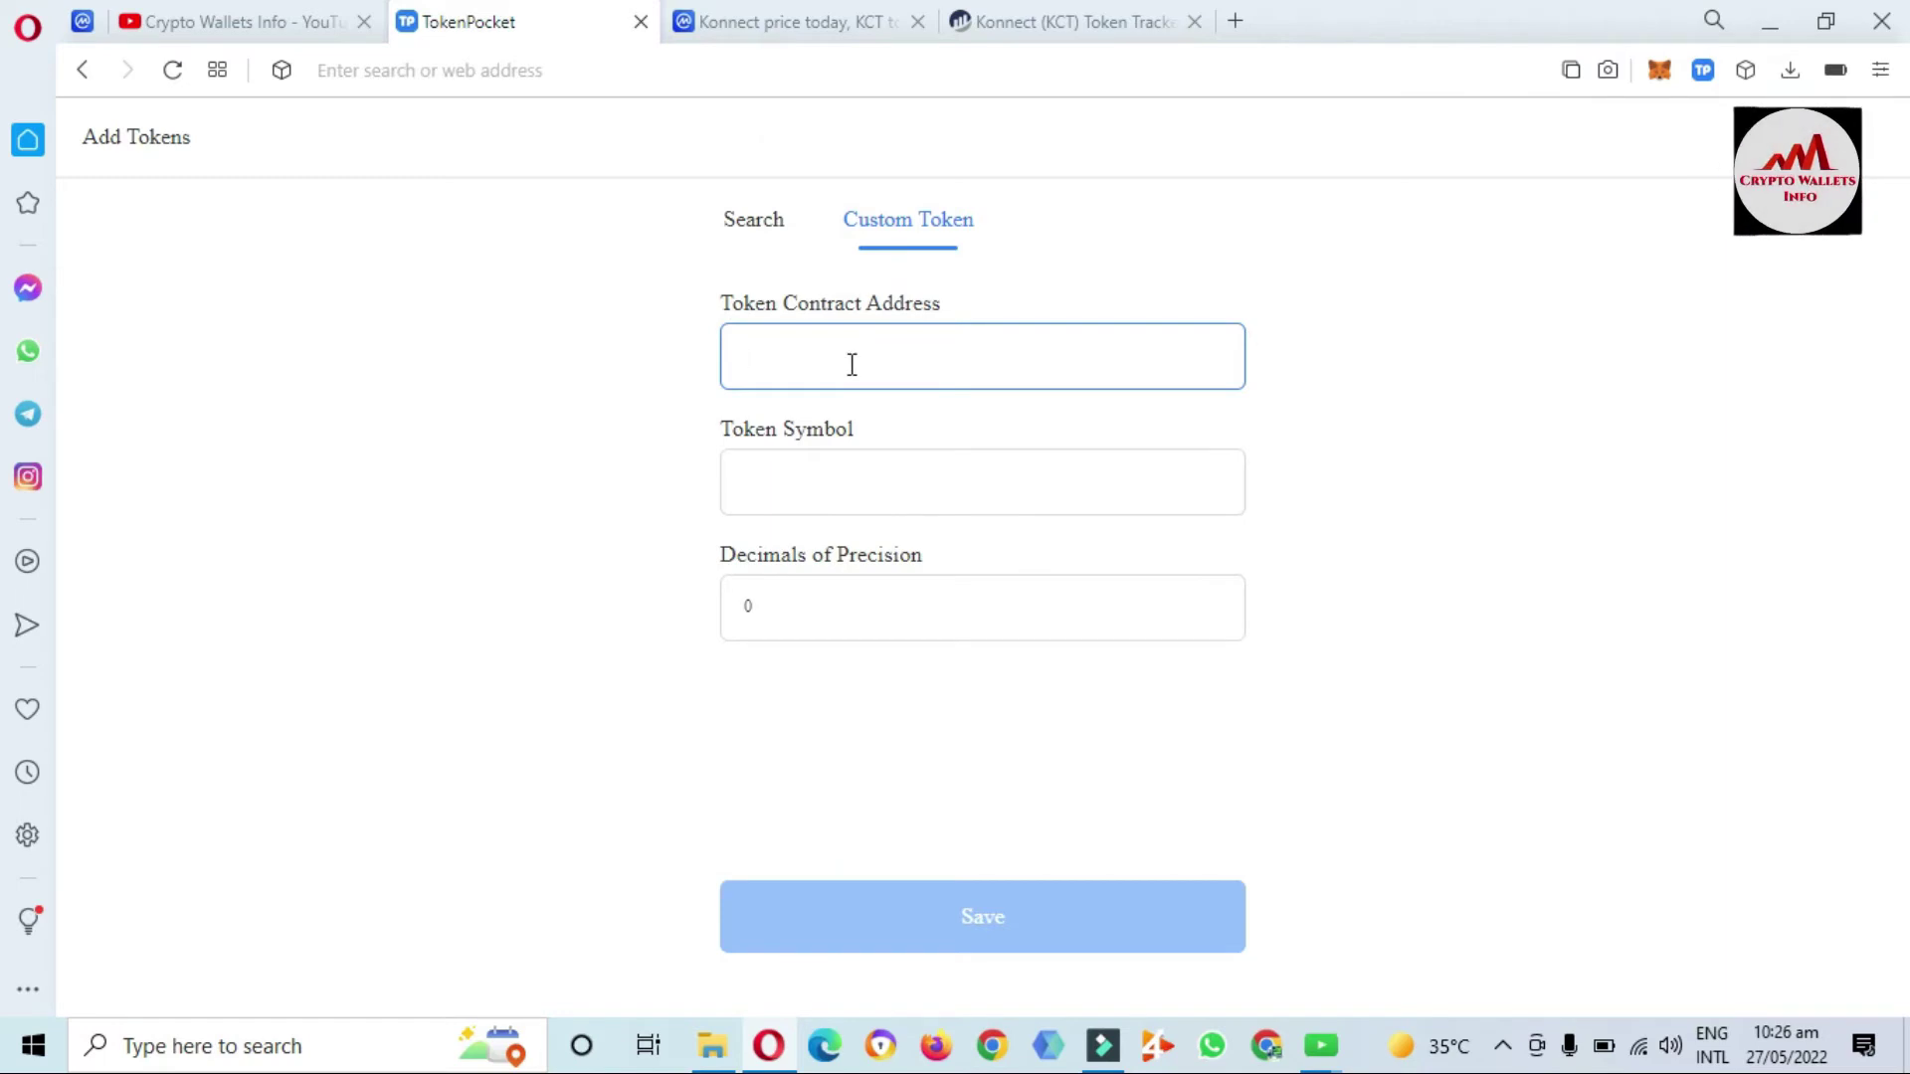
key("ctrl+v")
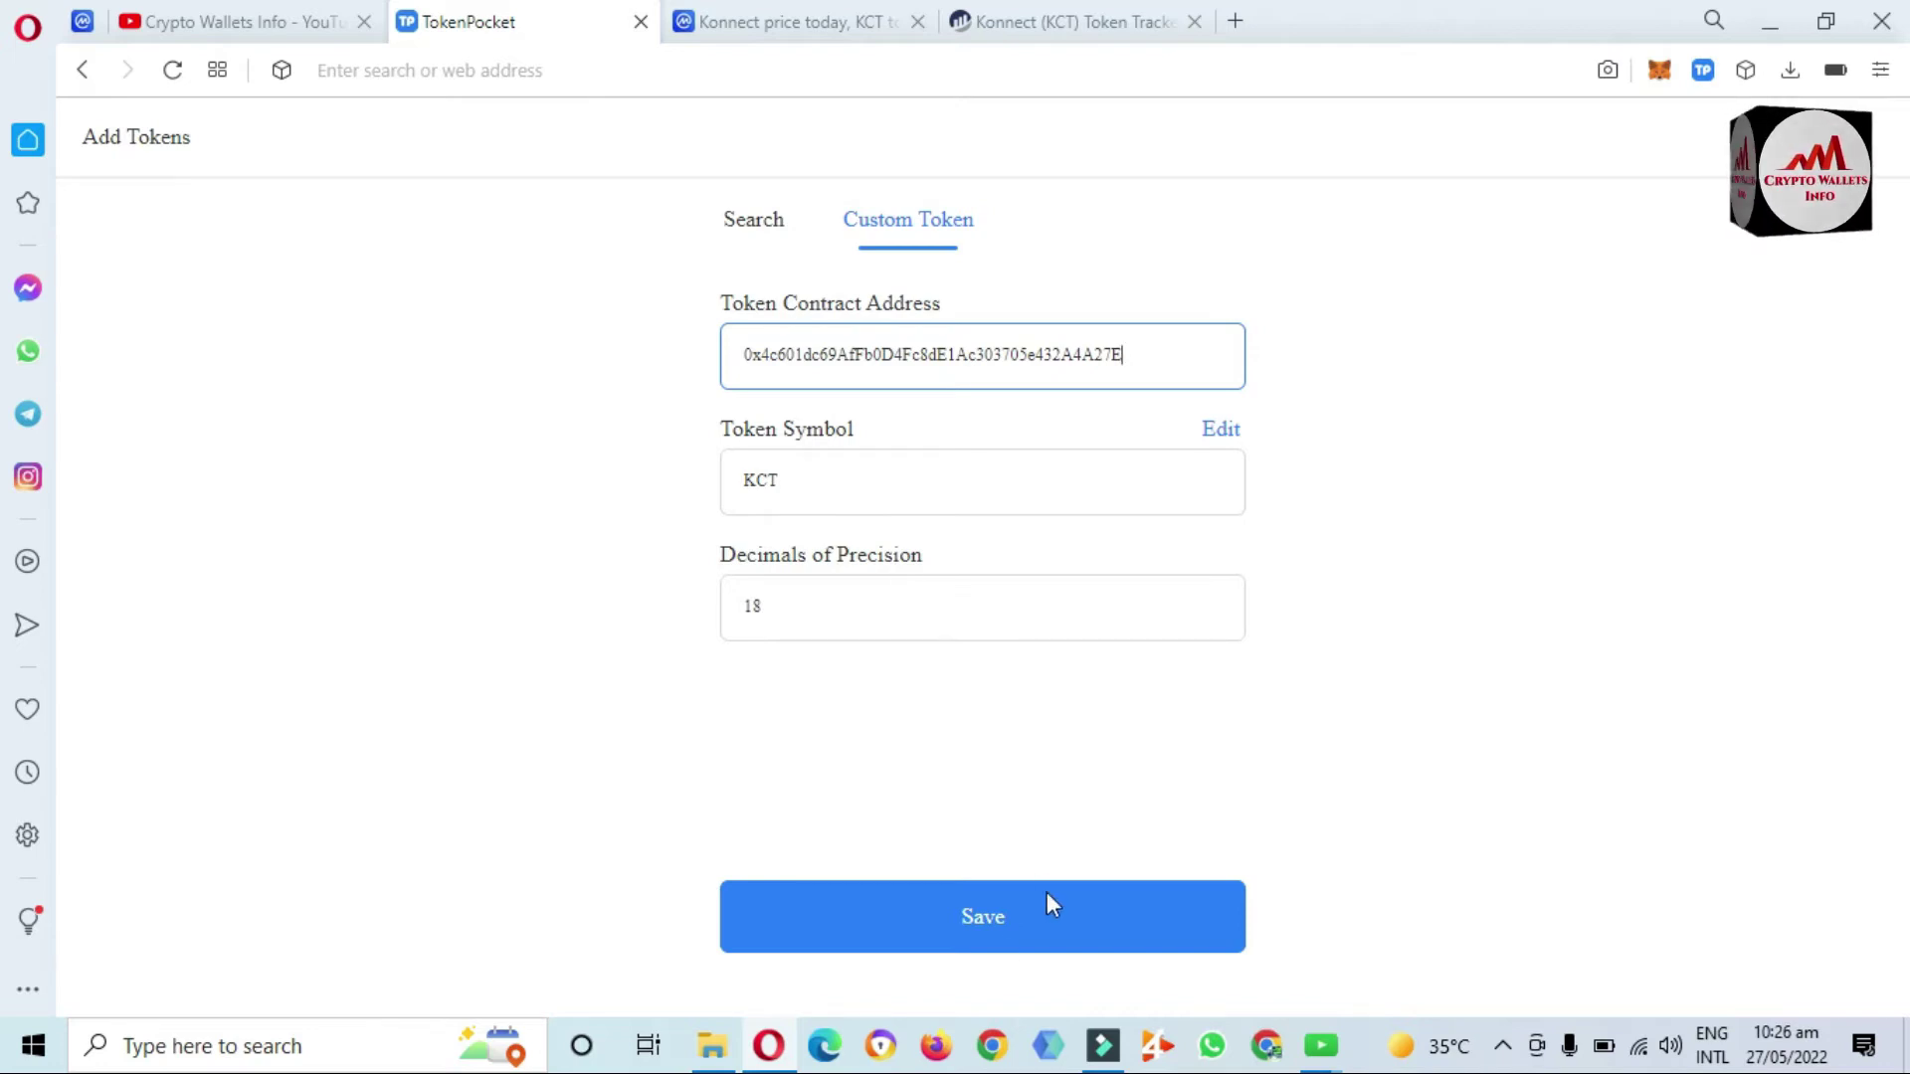
left_click(984, 943)
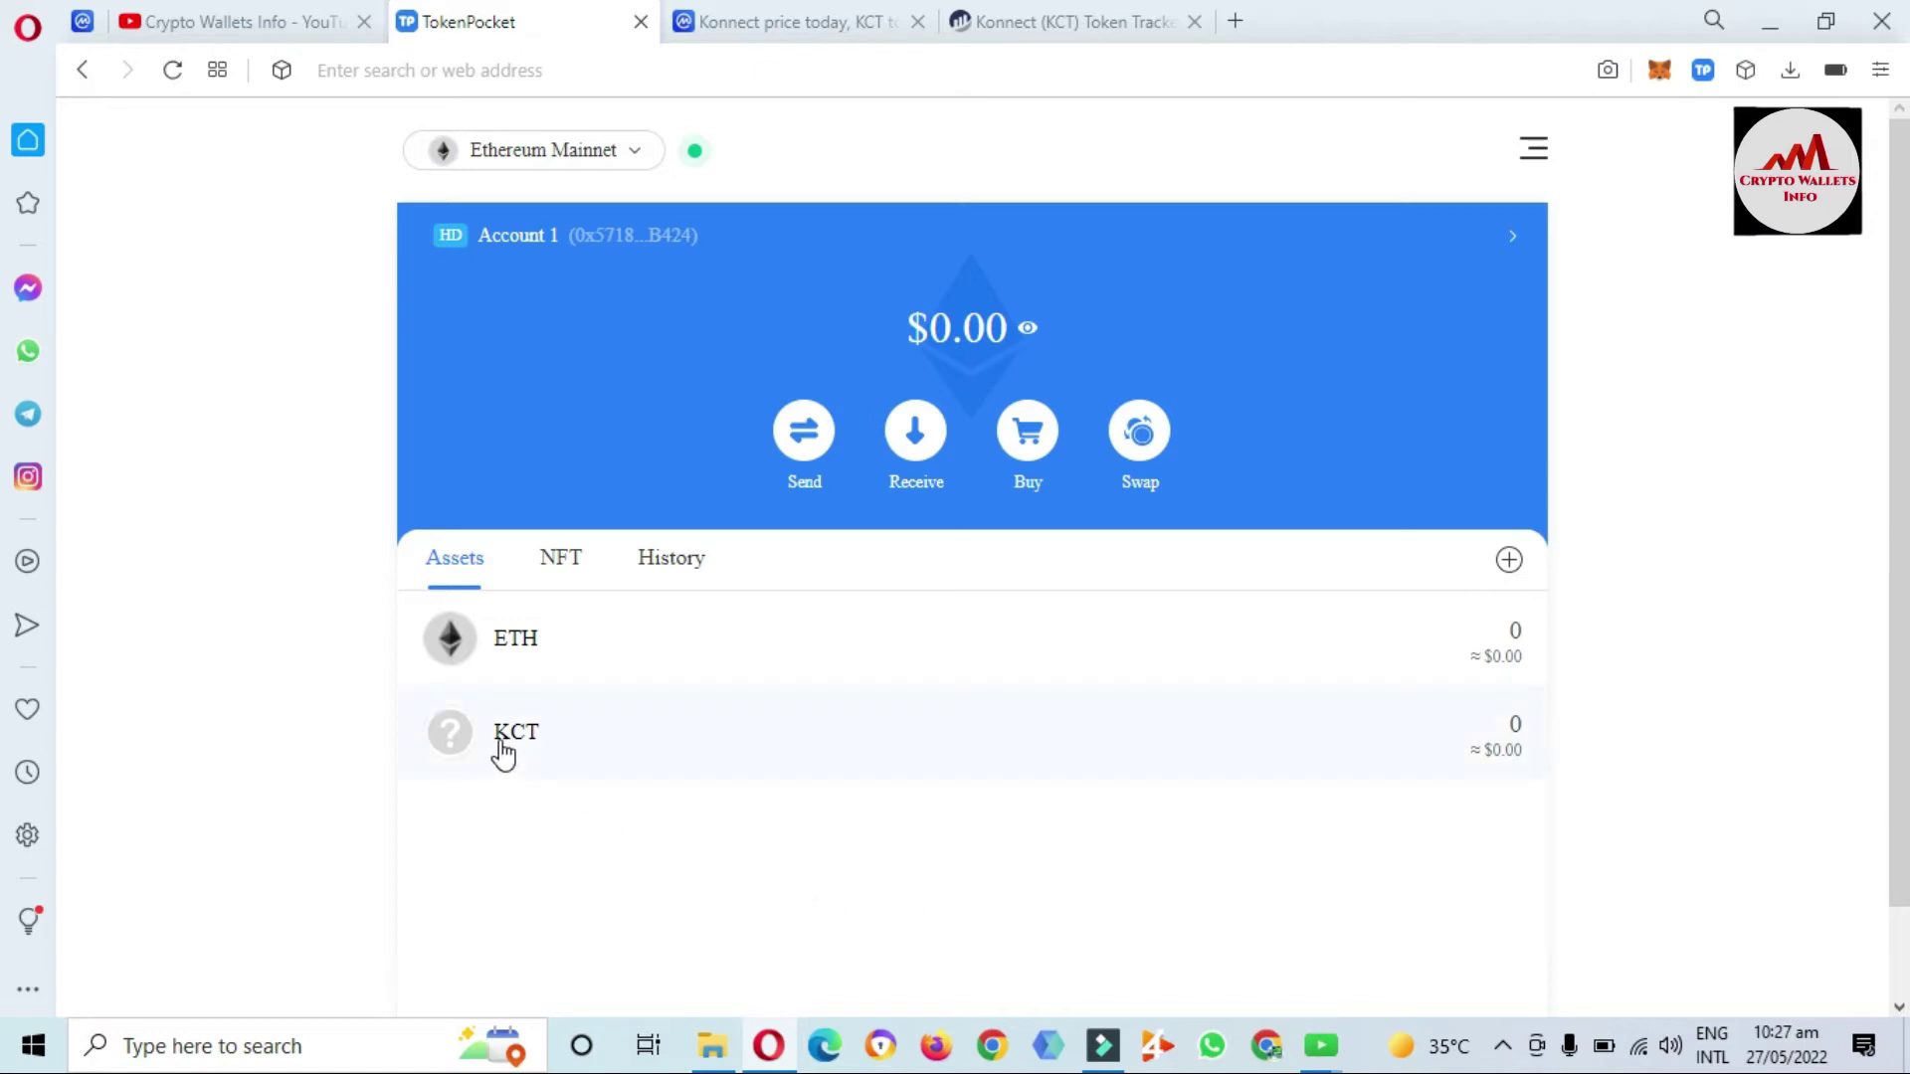
- Go to the KCT asset details and its Receive page with the ETH/ERC20-only deposit address
left_click(610, 759)
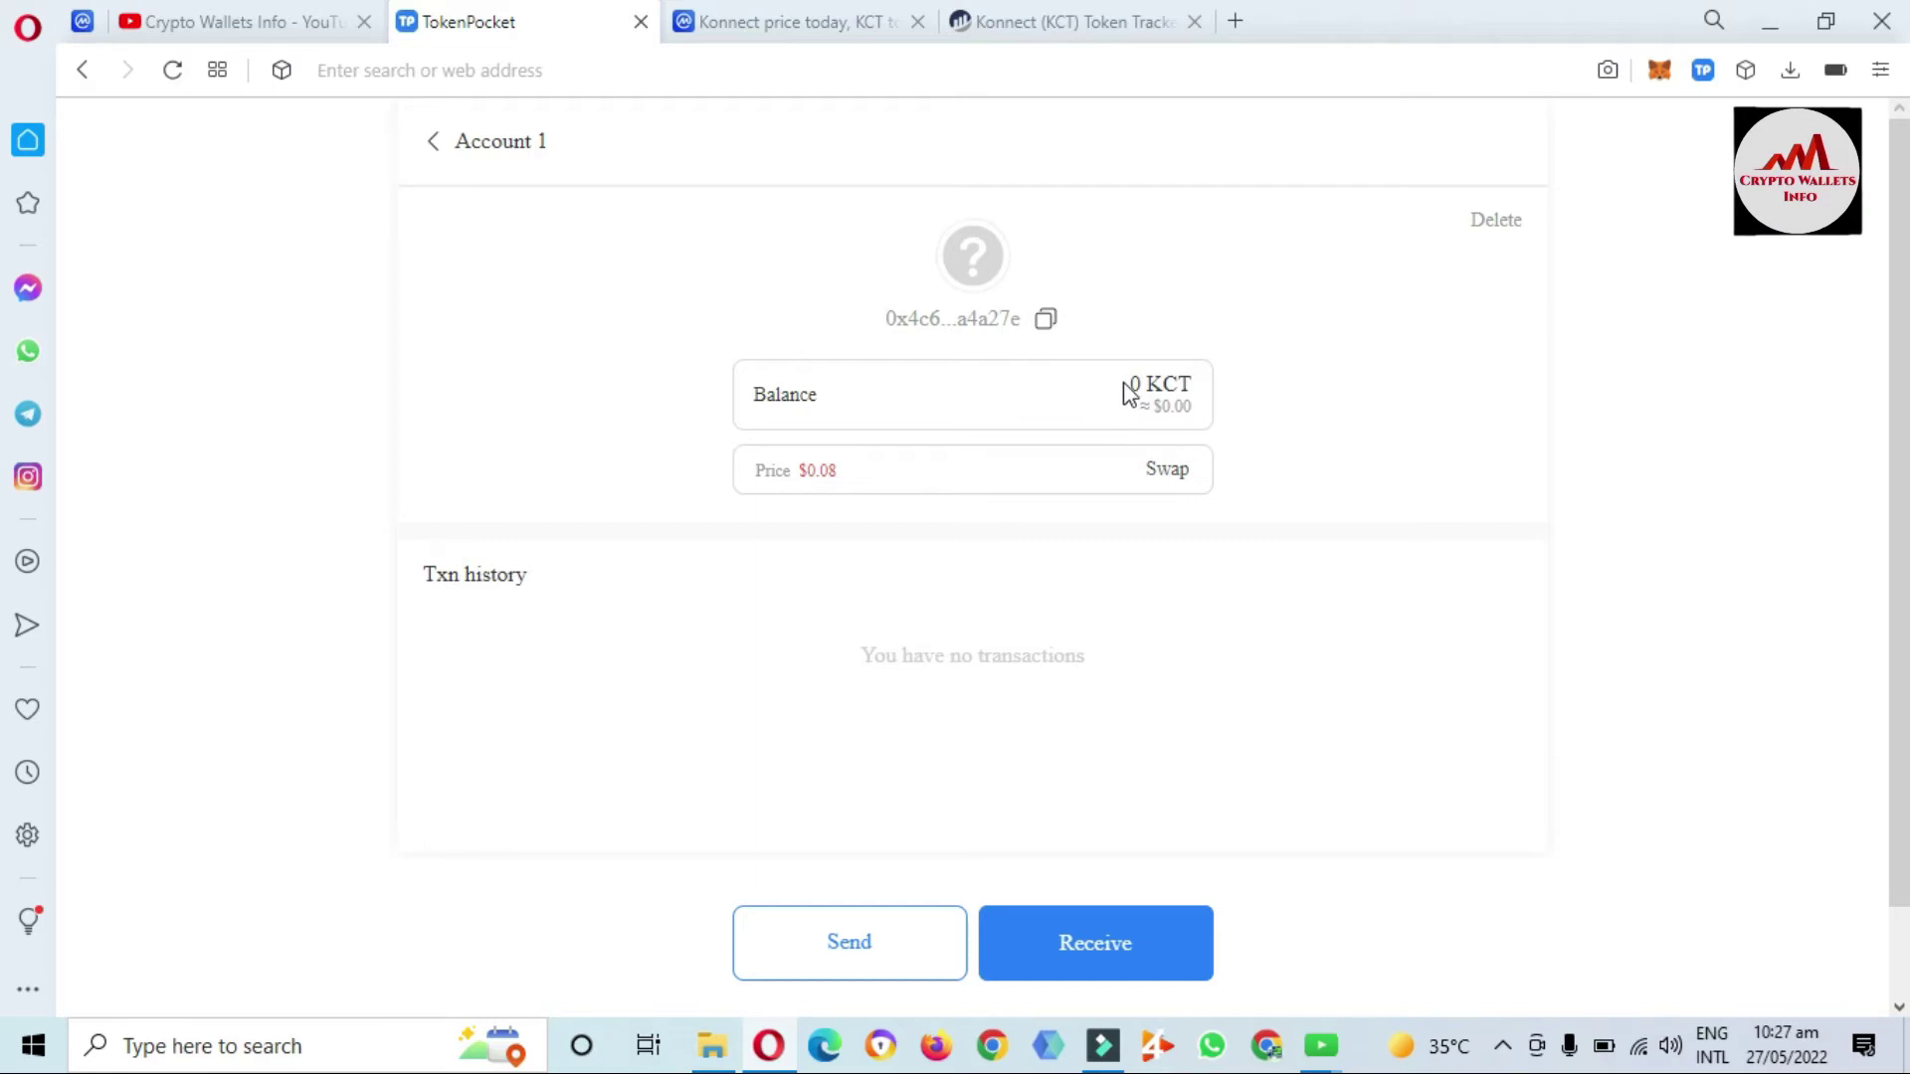
left_click_drag(1129, 390, 1214, 384)
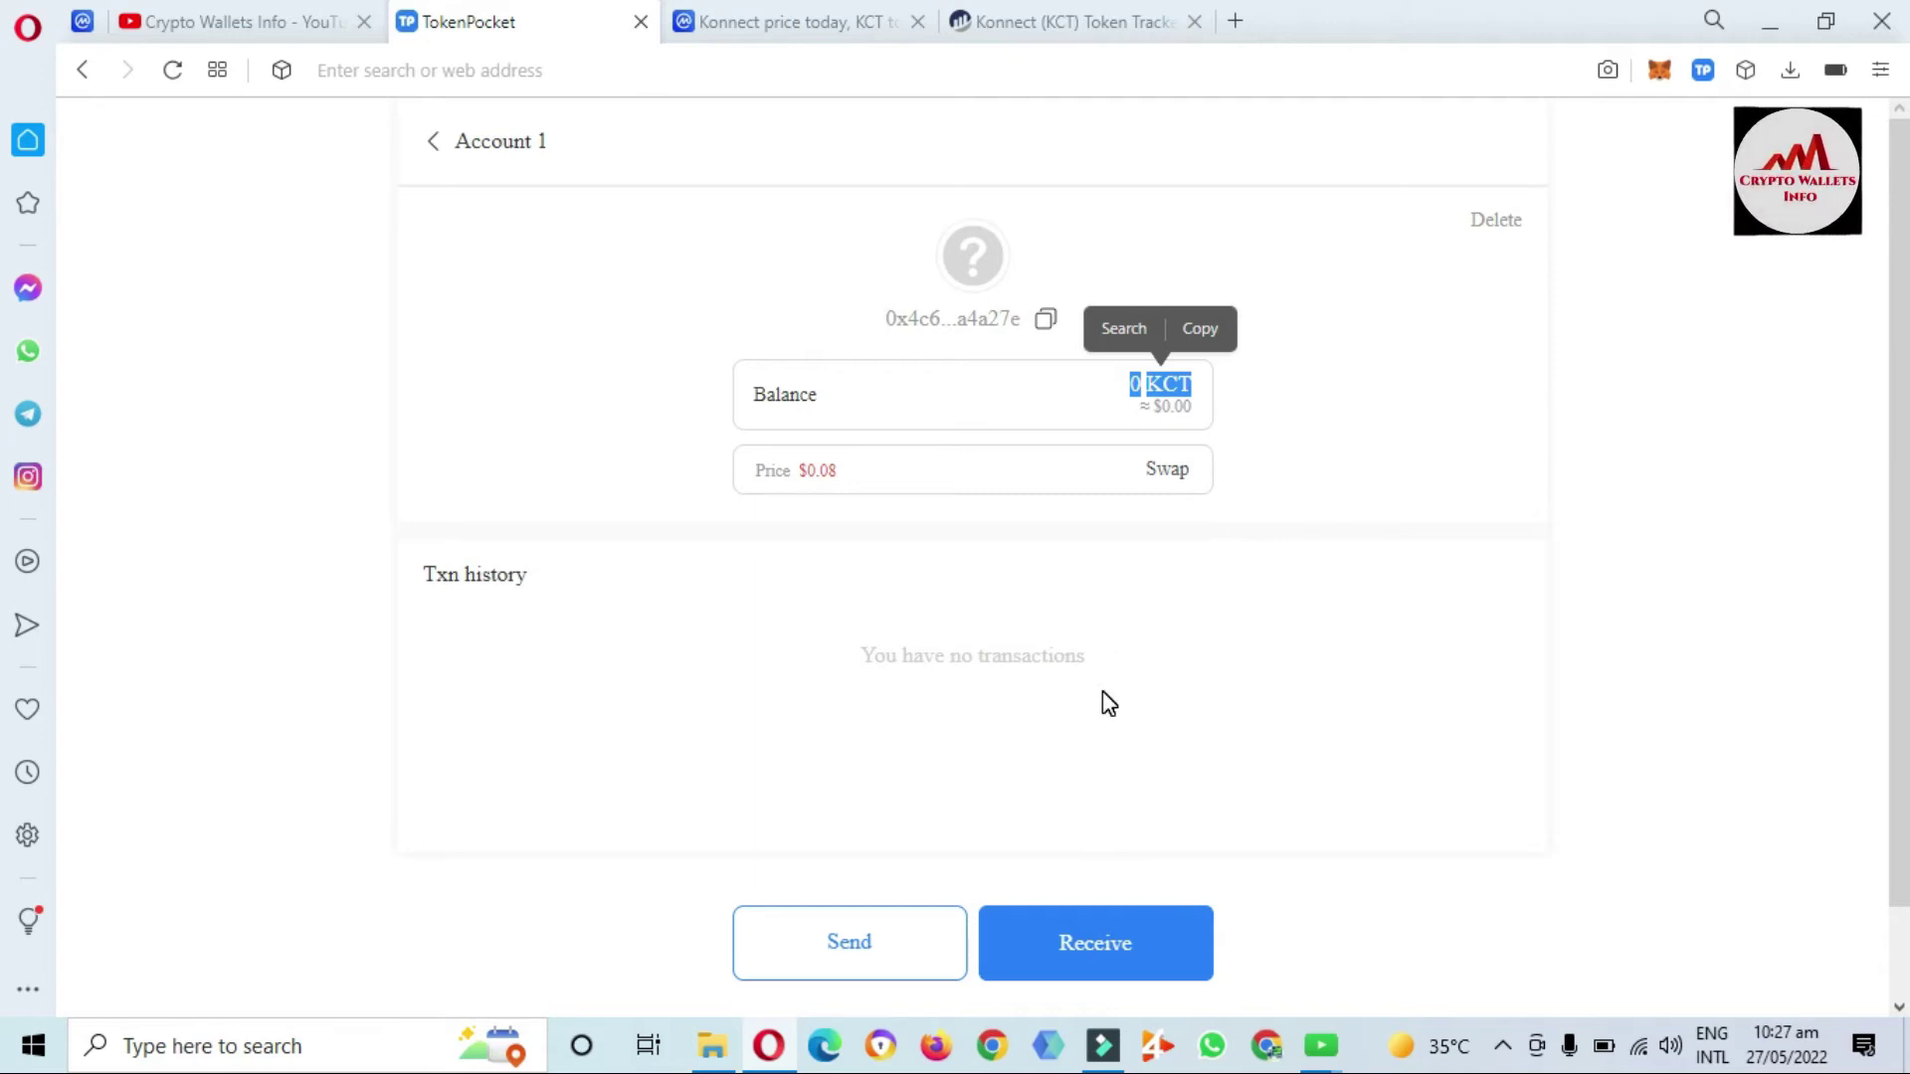
left_click(1080, 950)
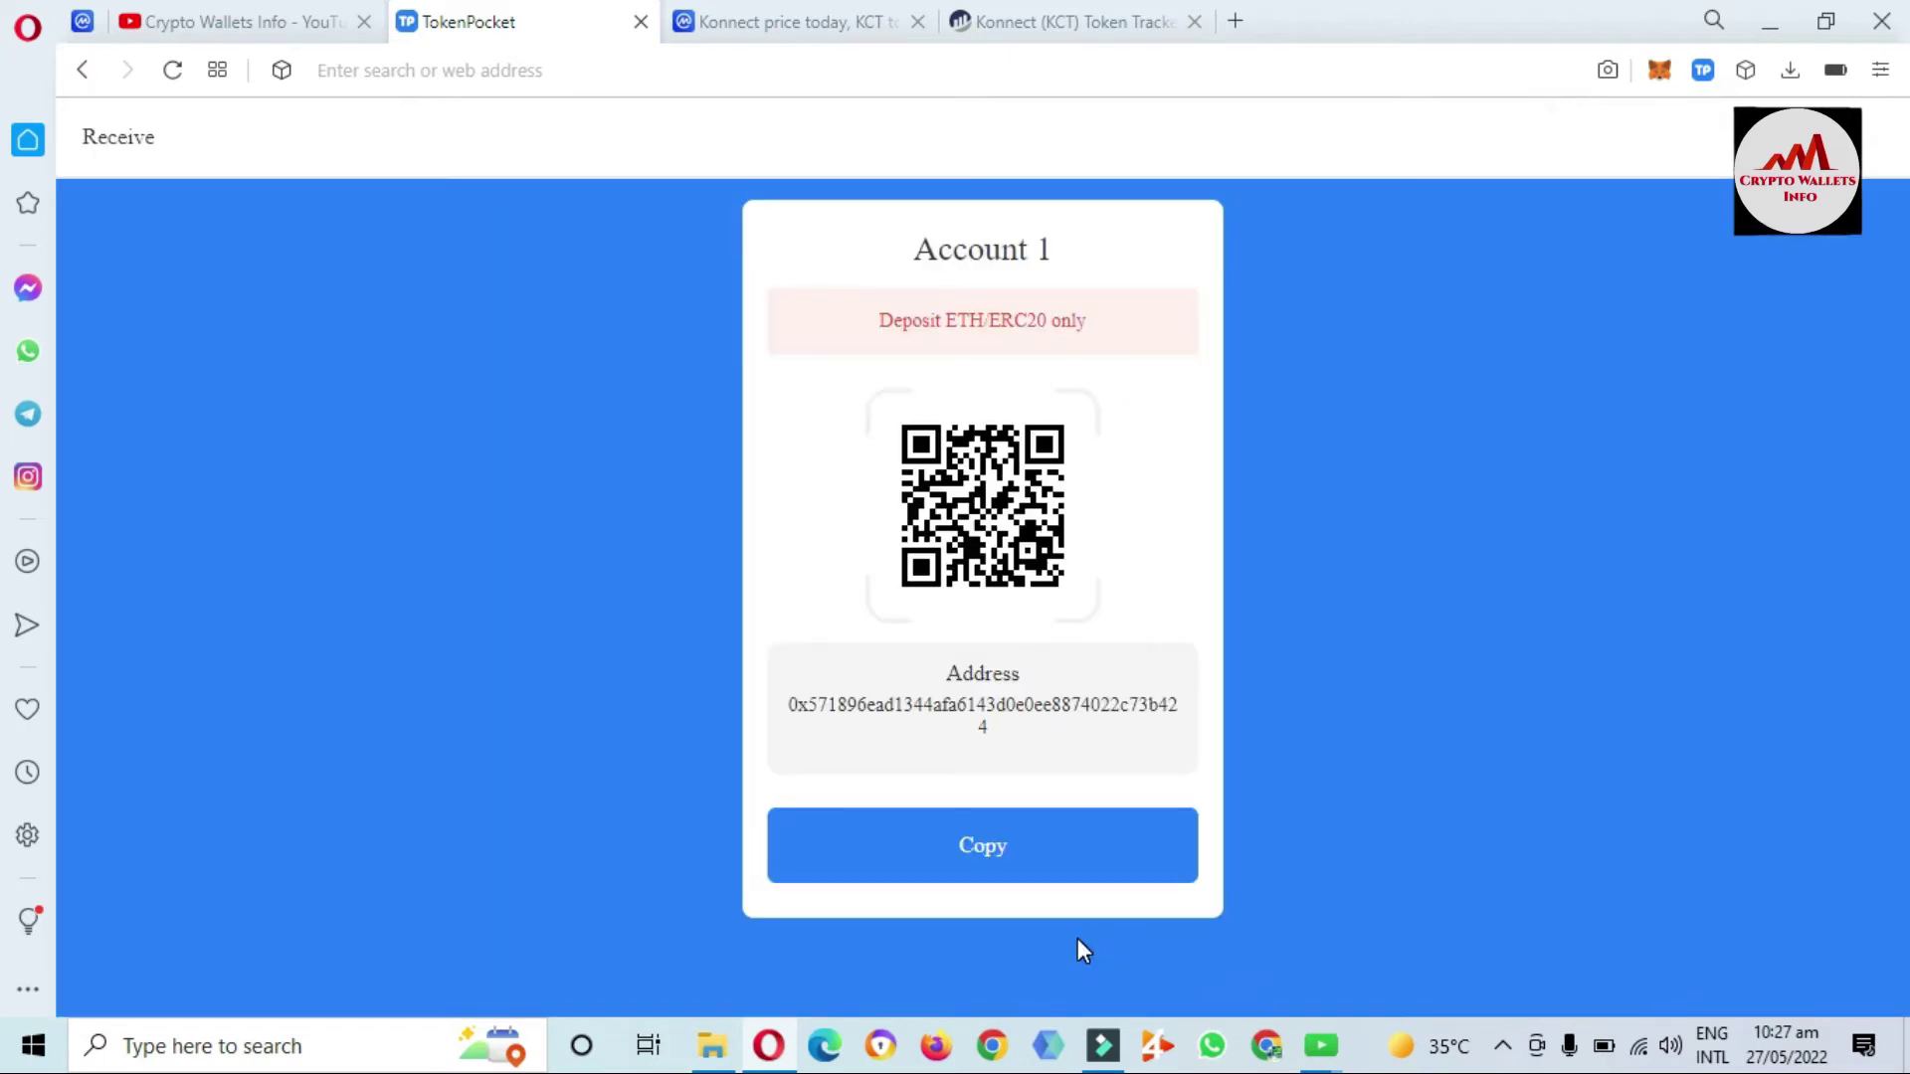
left_click_drag(942, 677, 1201, 702)
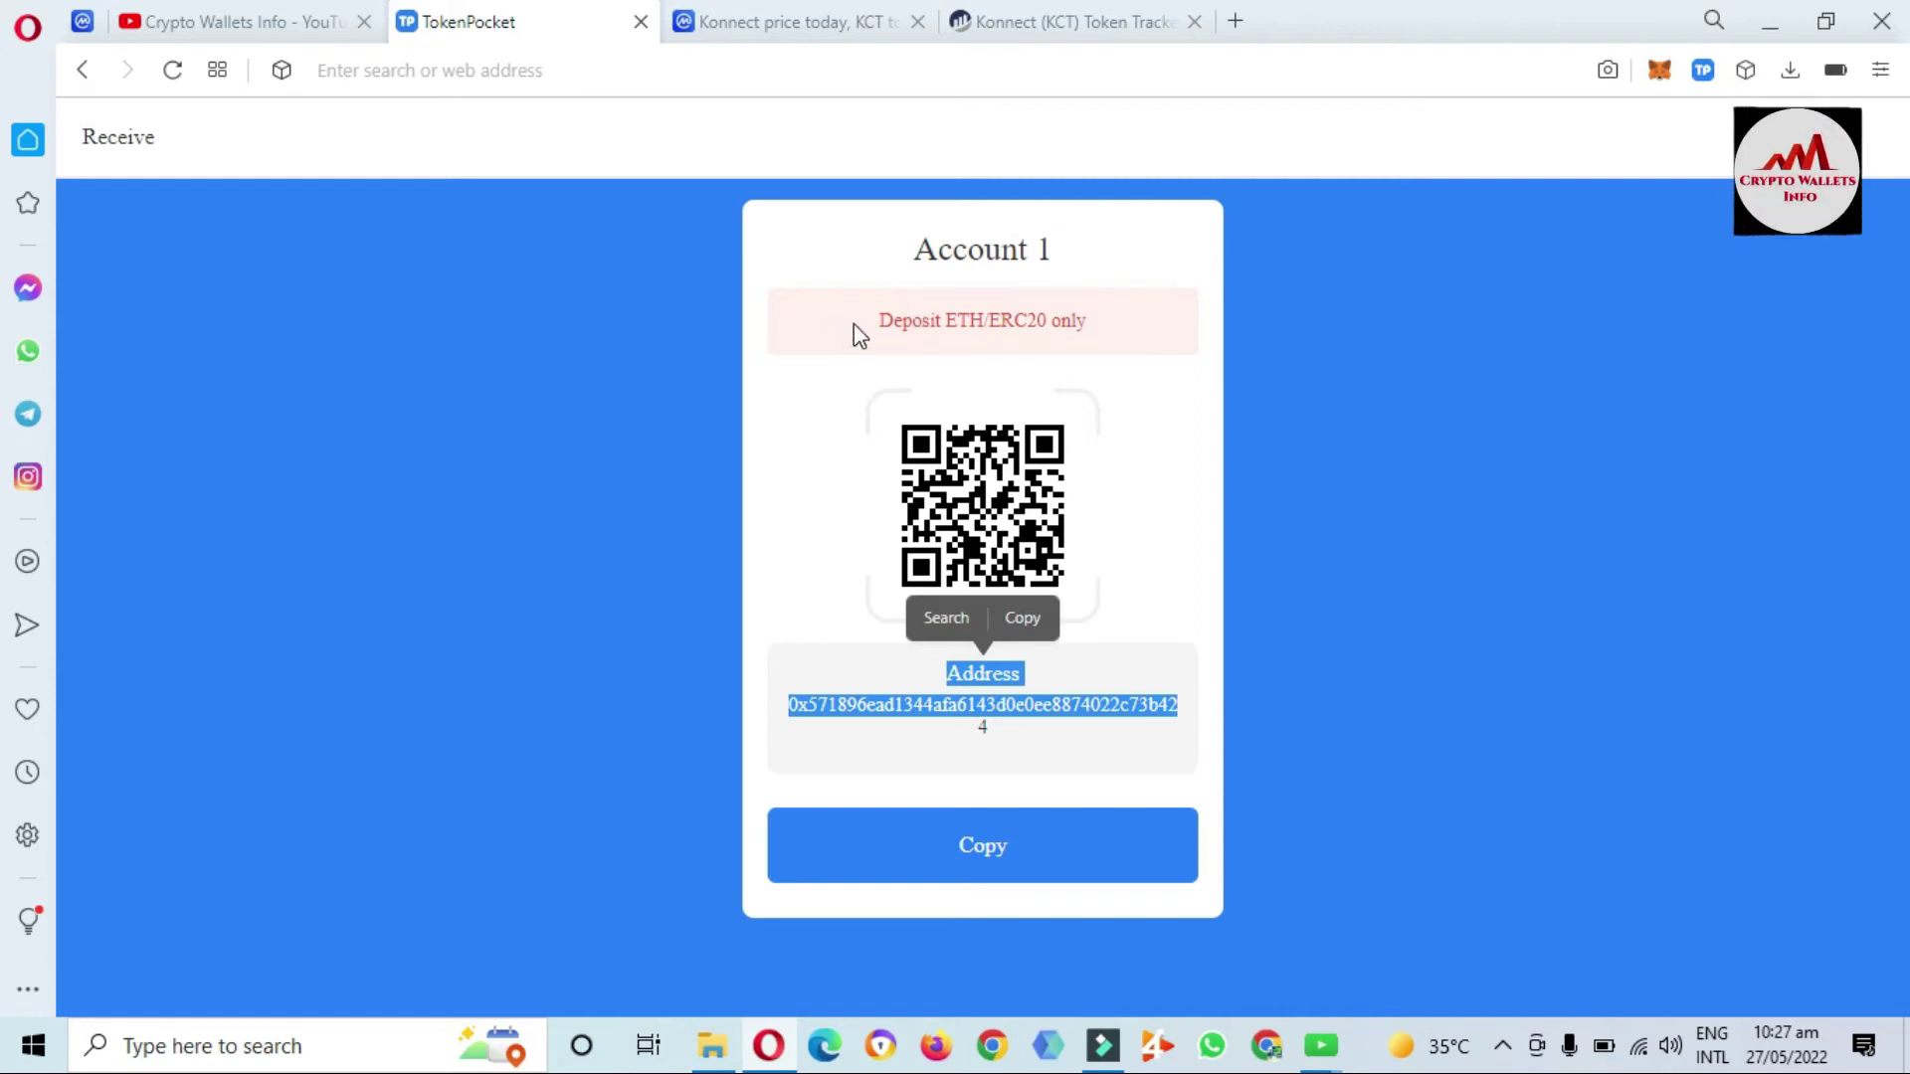
left_click_drag(873, 319, 1084, 314)
left_click(1351, 409)
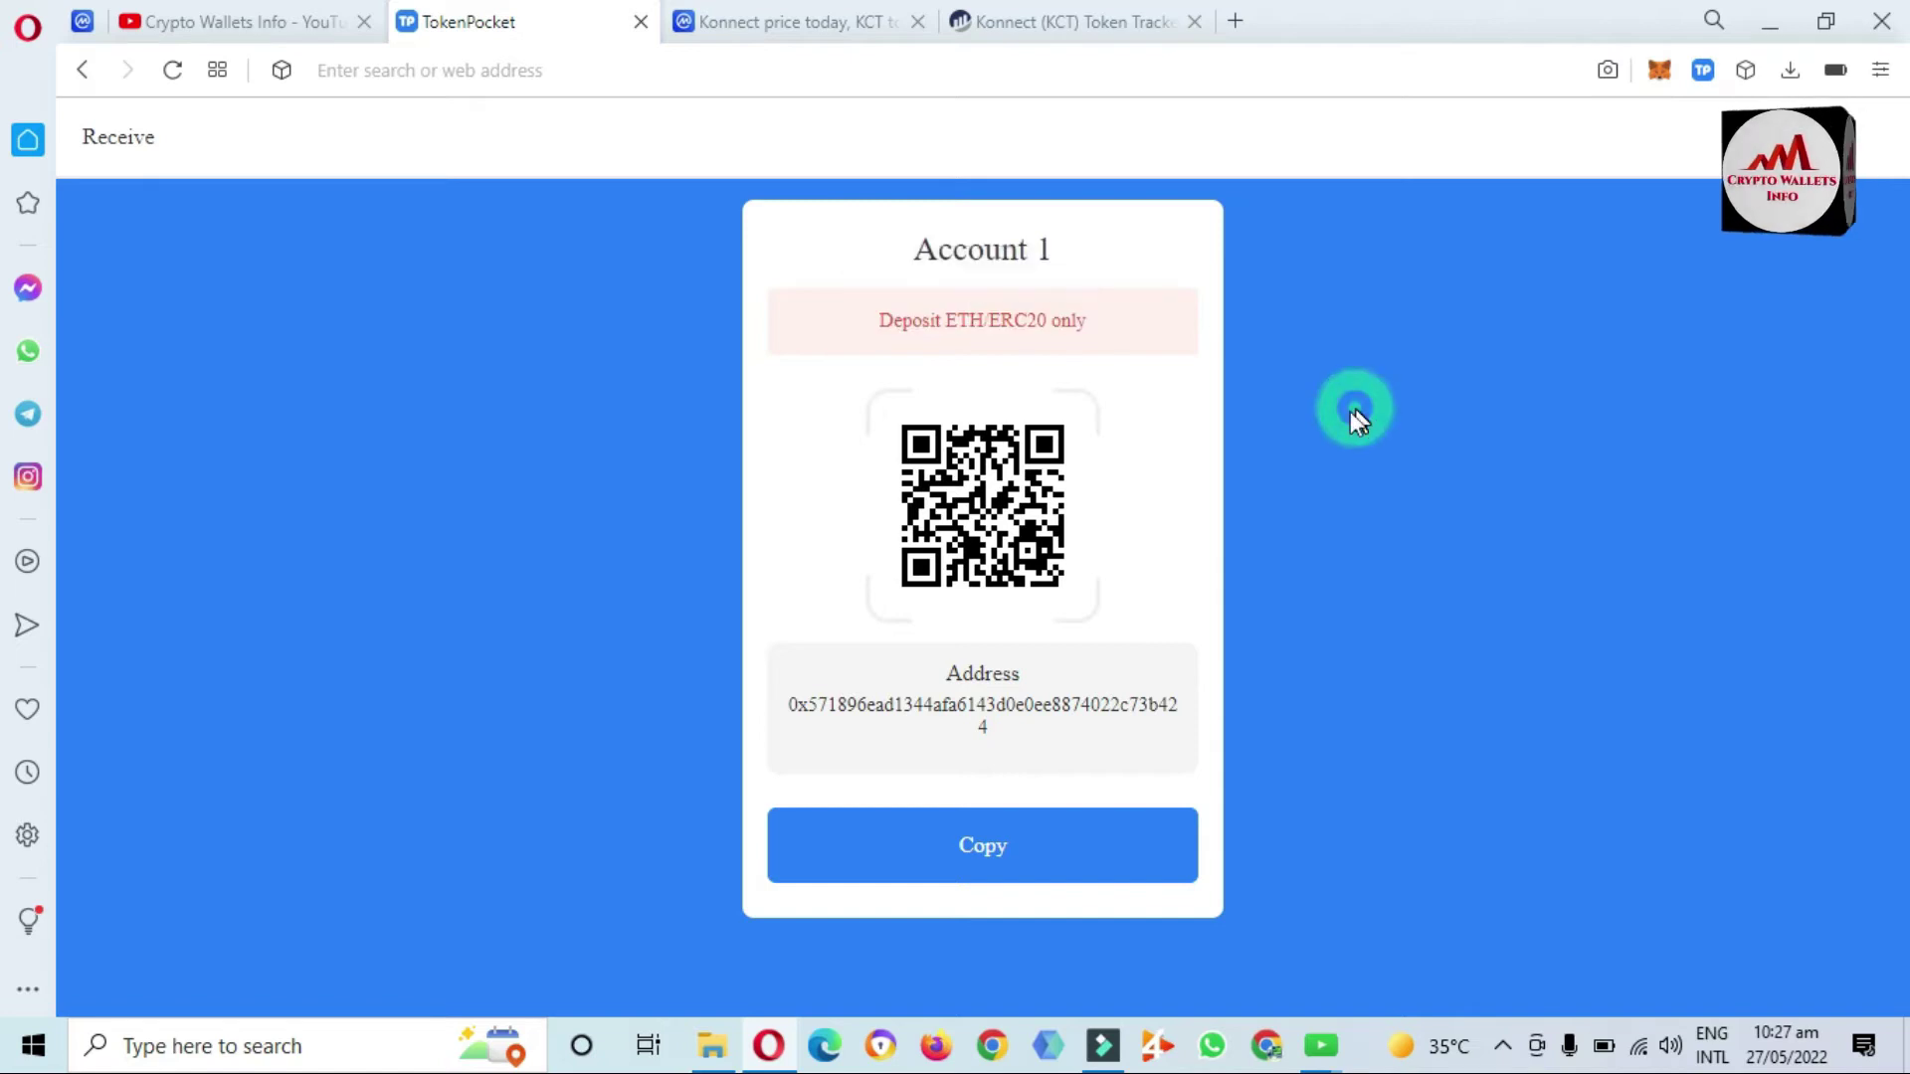
- Return to the asset list and switch the network from Ethereum Mainnet to BNB Chain
left_click(82, 74)
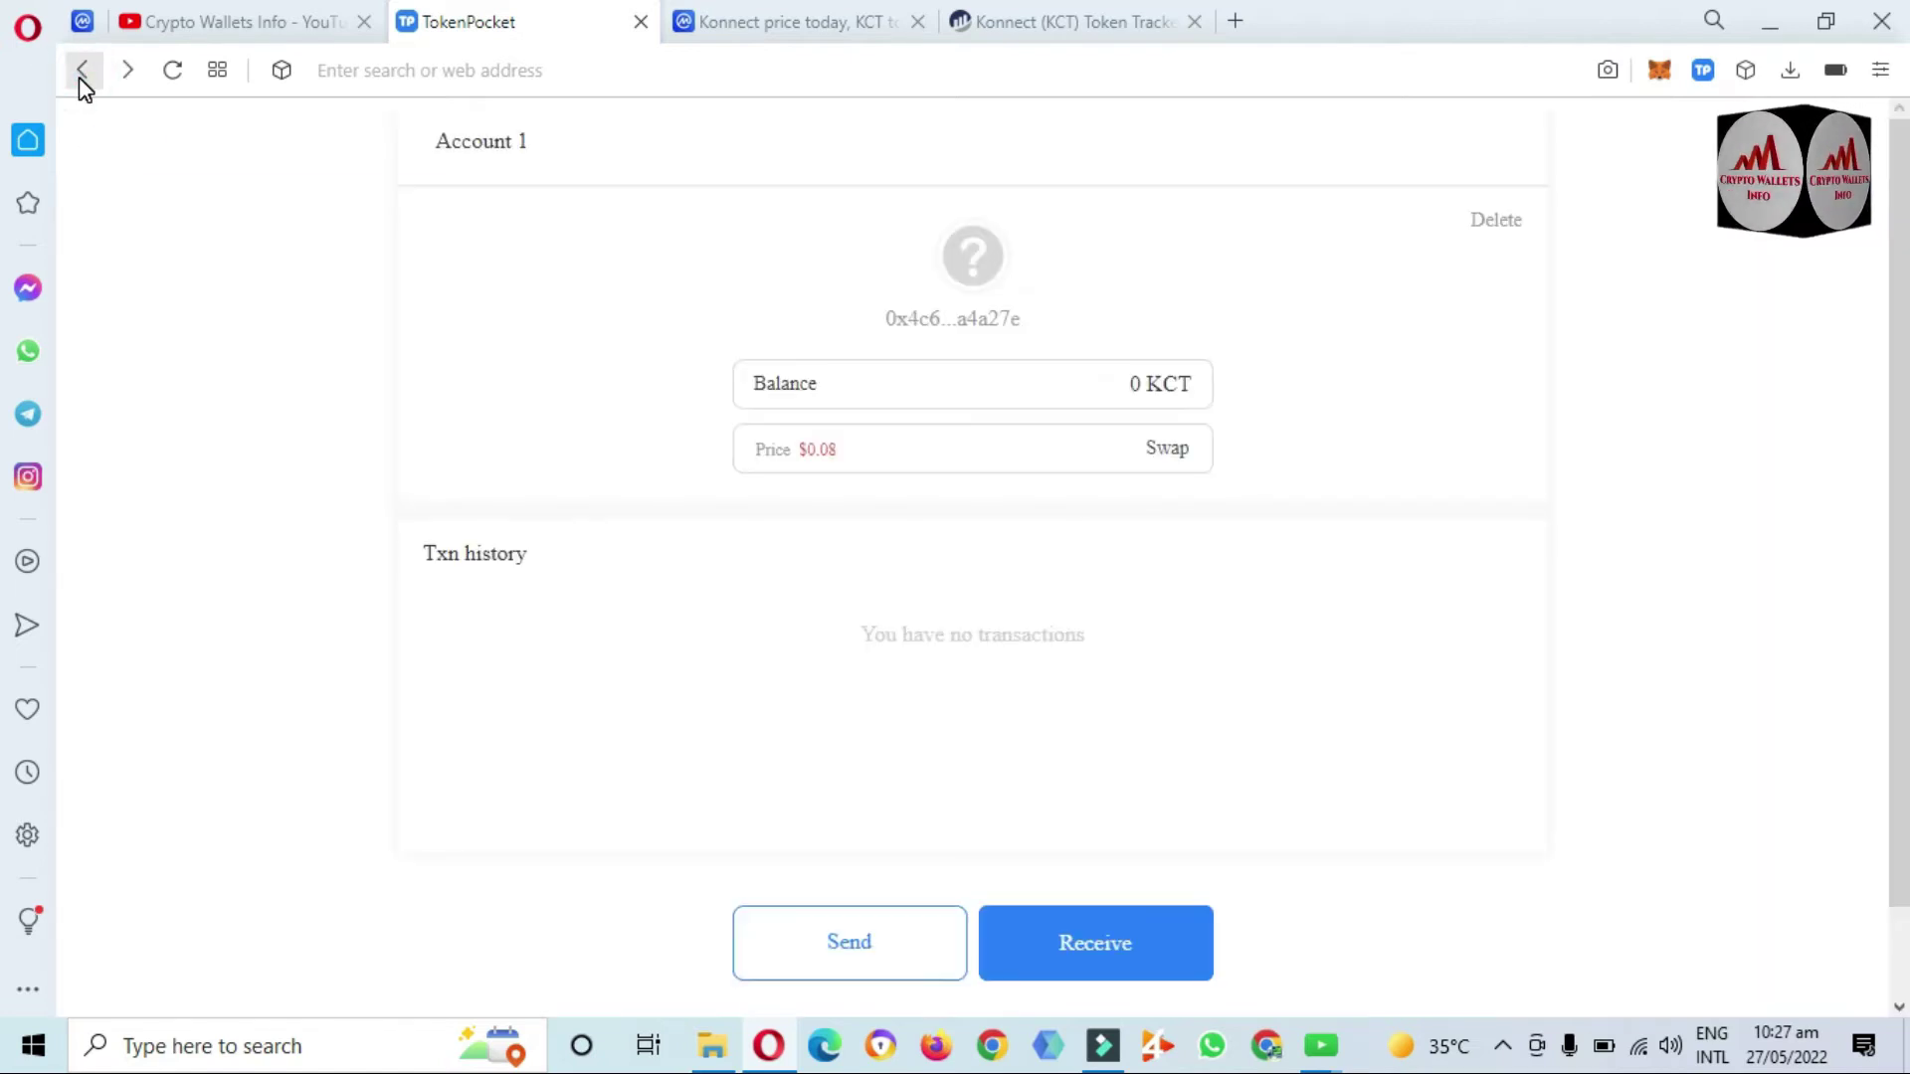
left_click(81, 78)
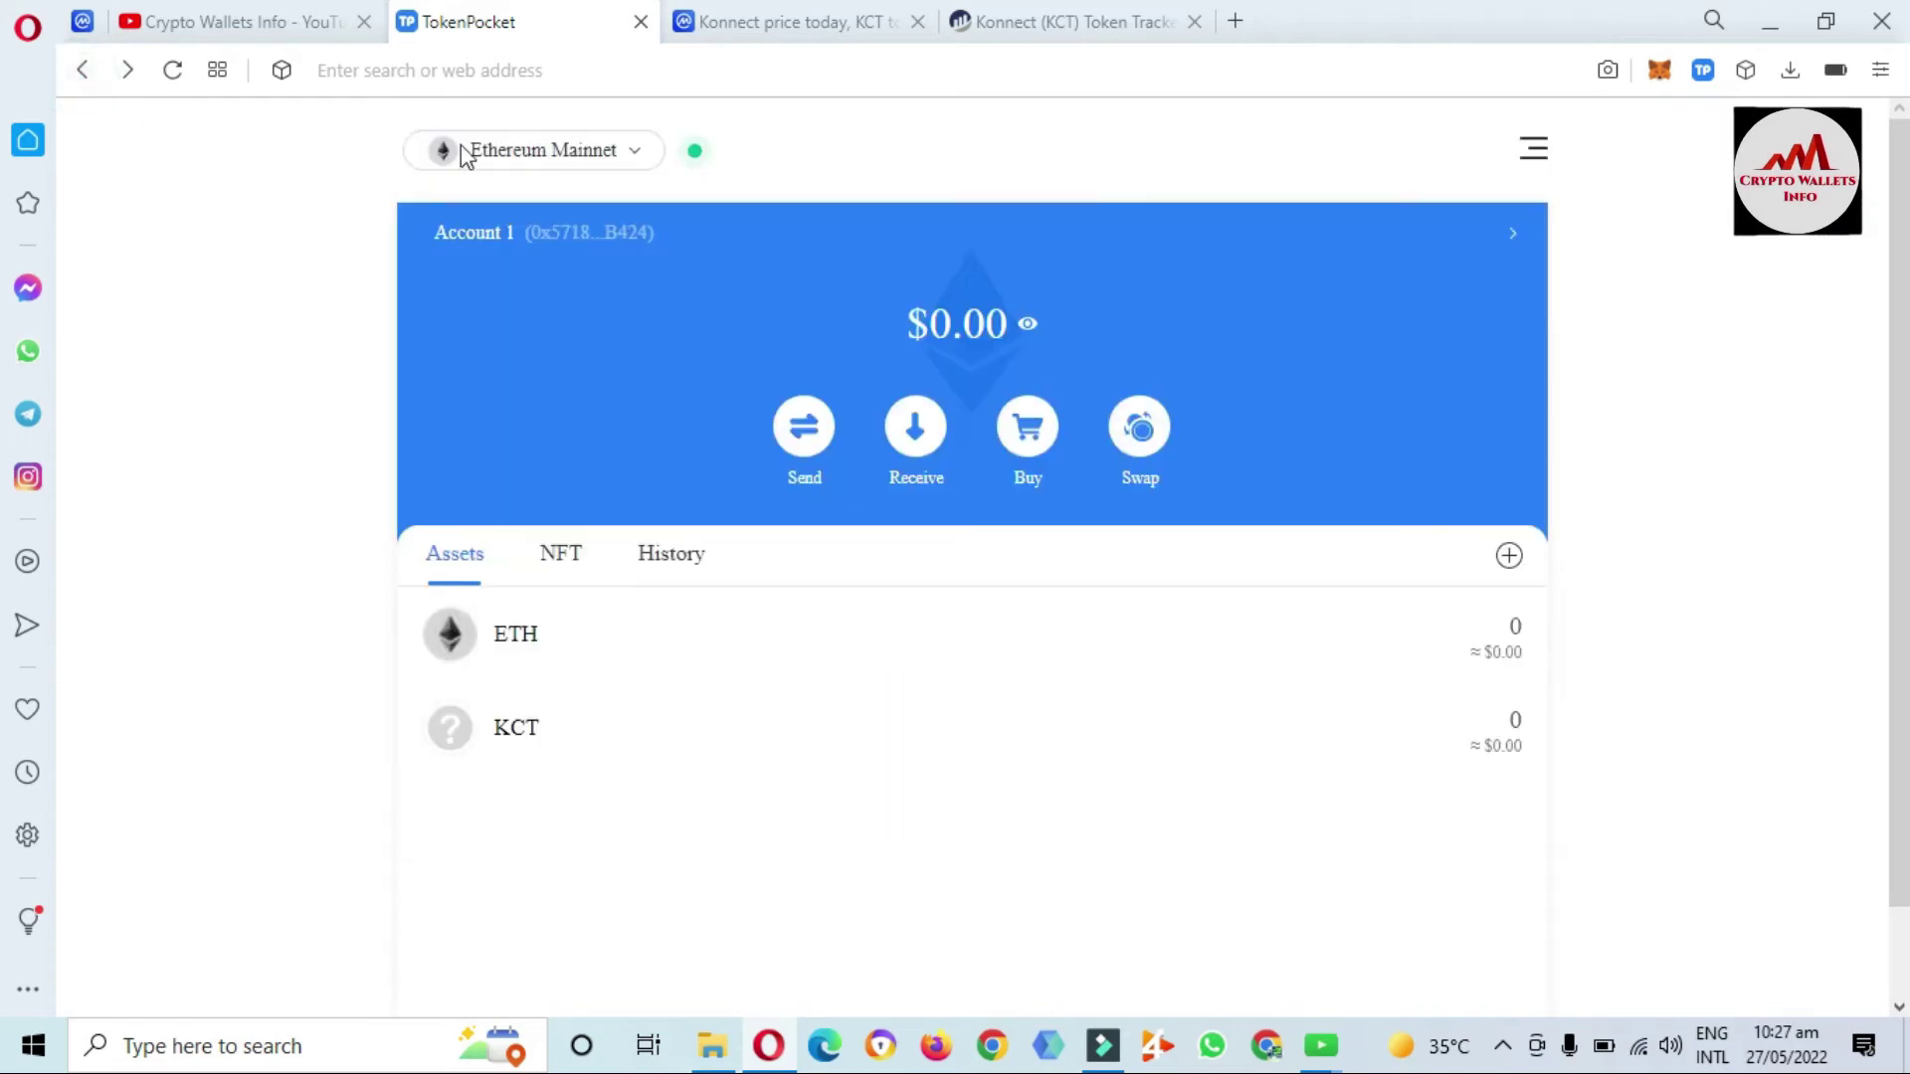
left_click(637, 155)
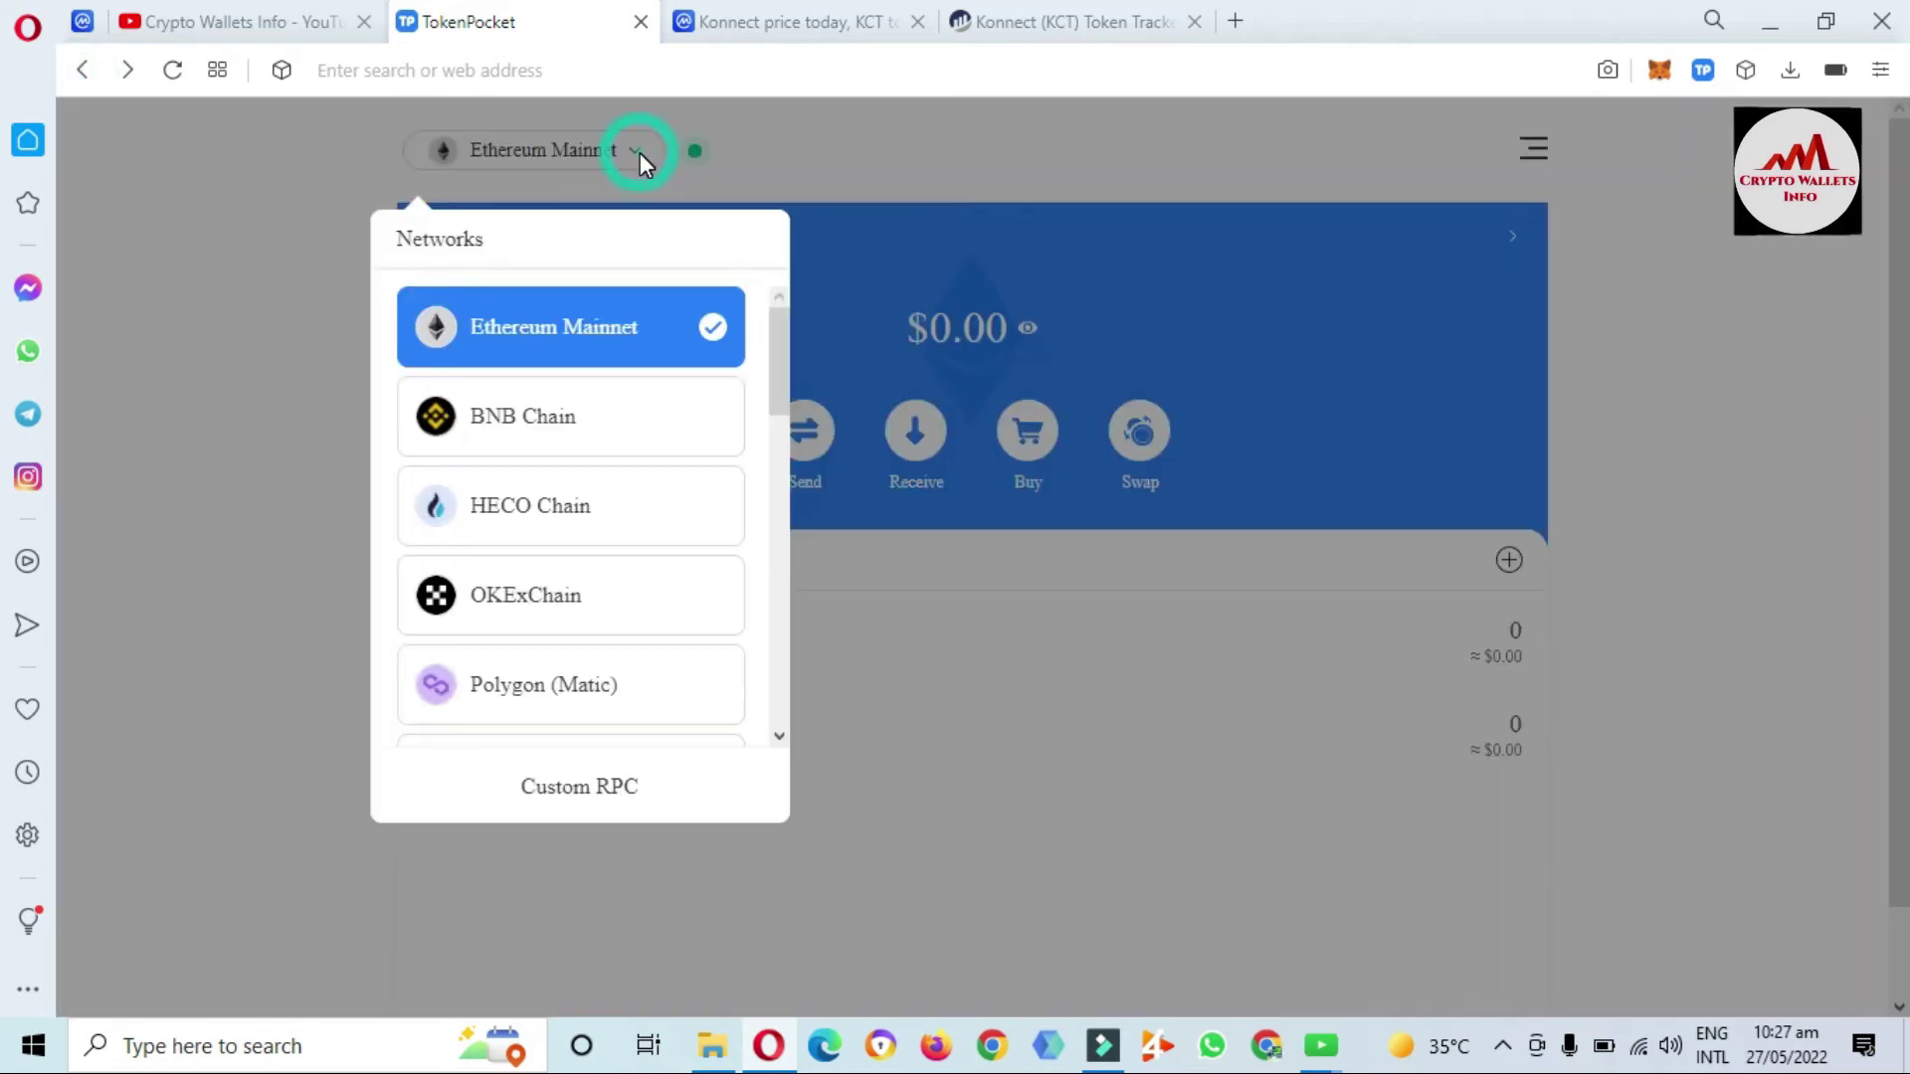
left_click(529, 416)
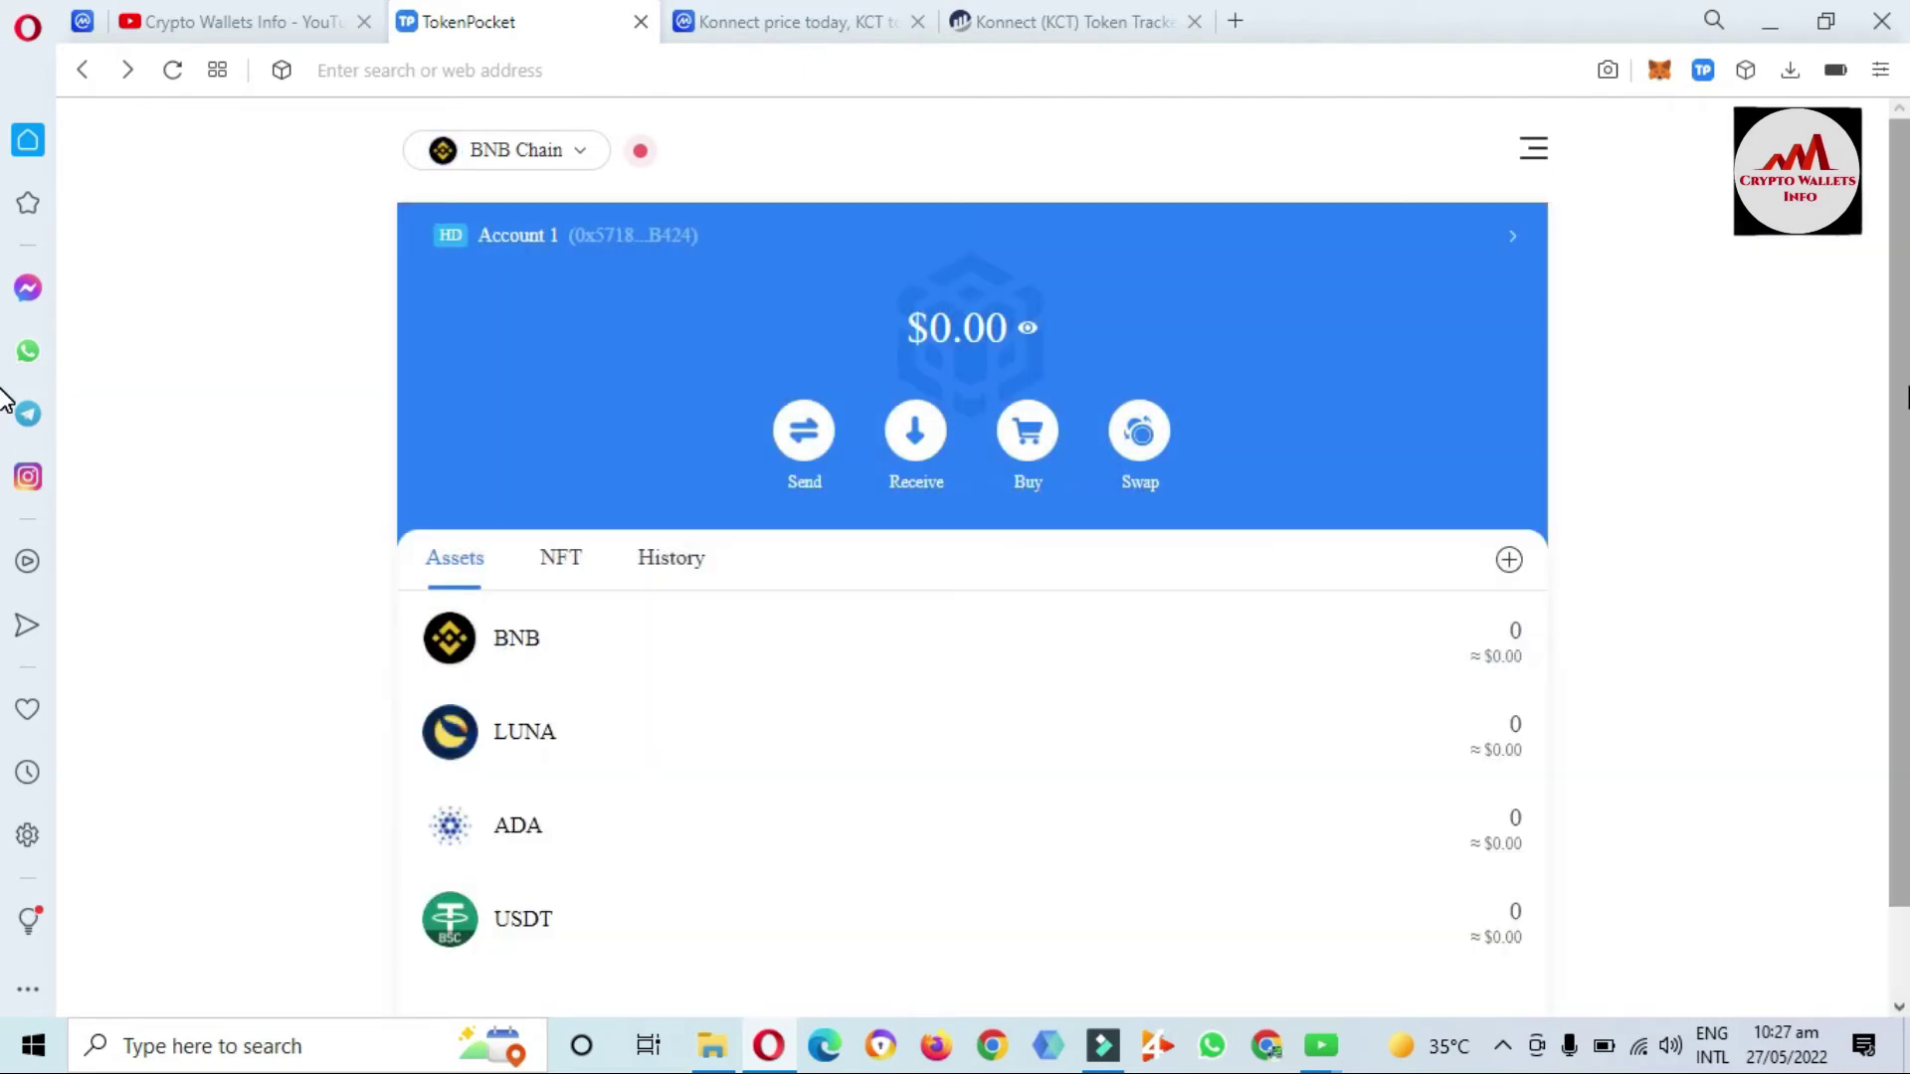
scroll(10, 616, "down", 1)
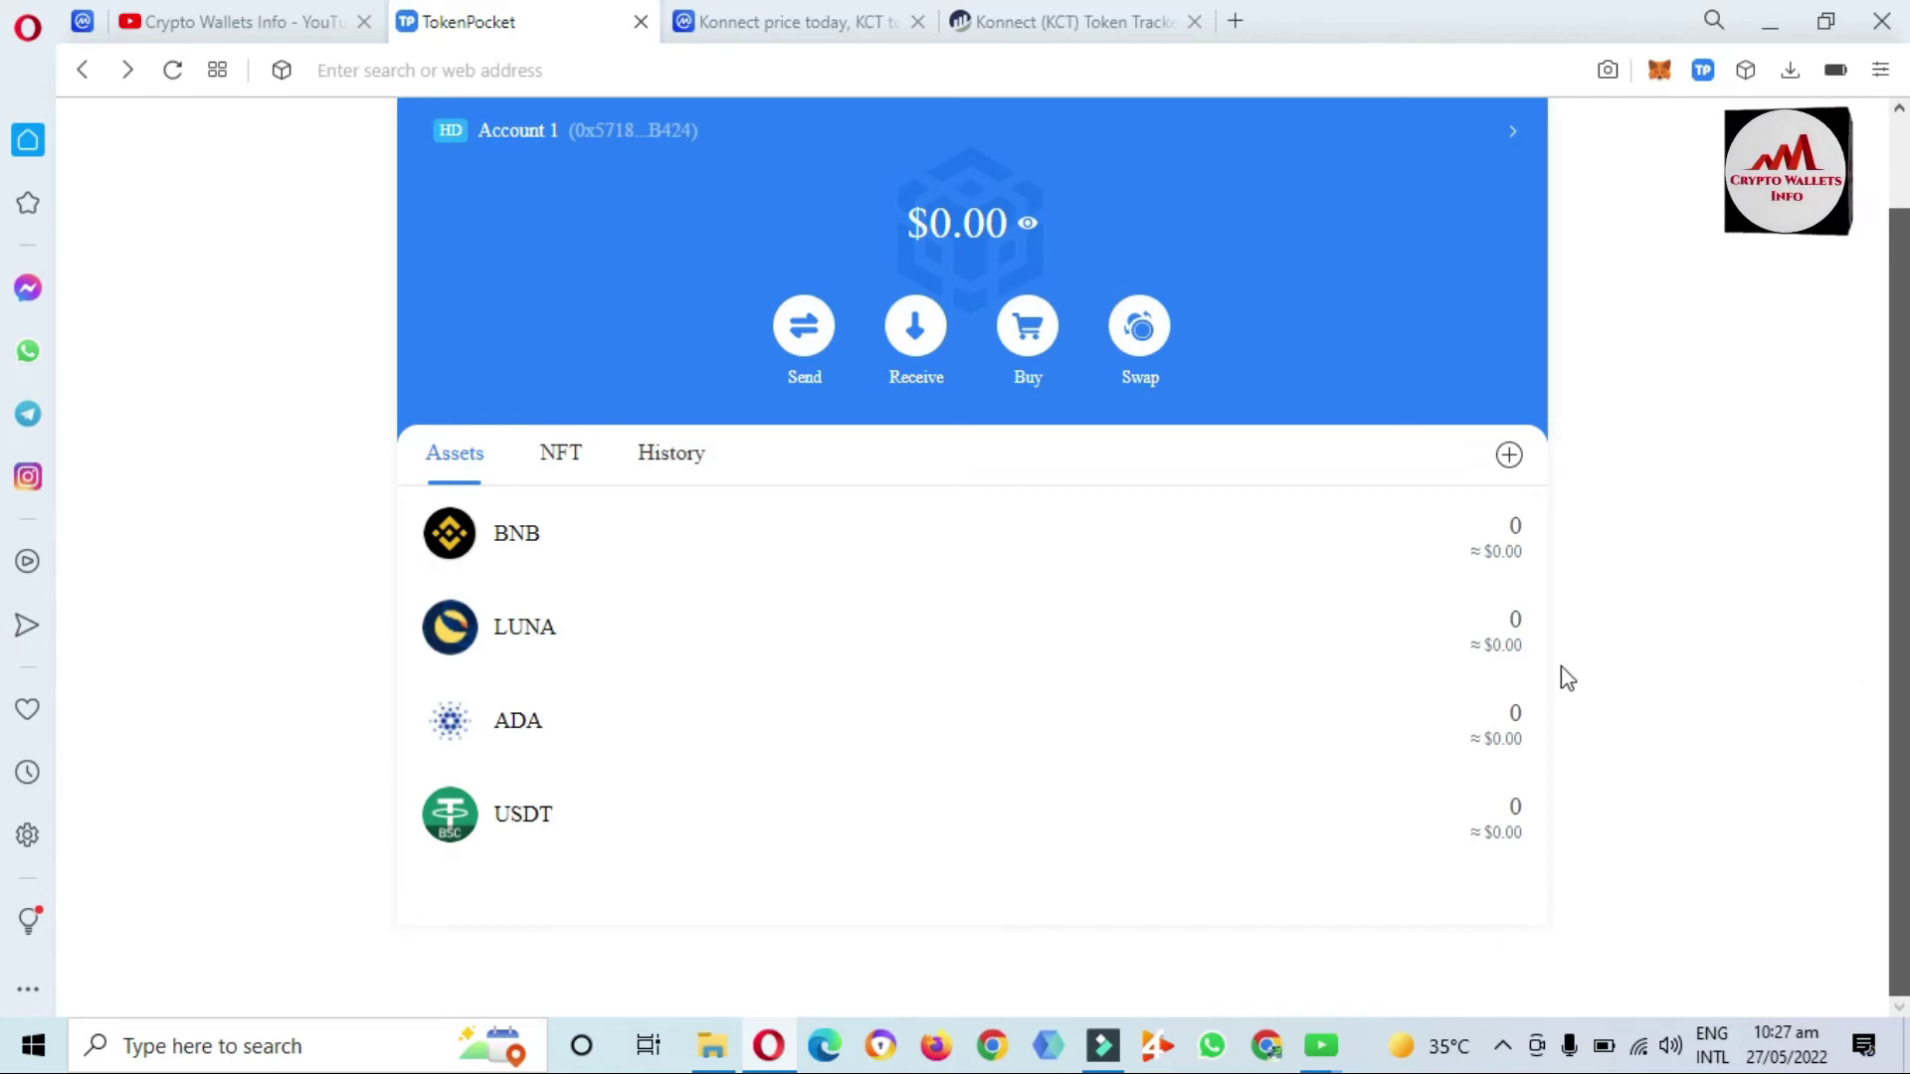
scroll(10, 575, "up", 1)
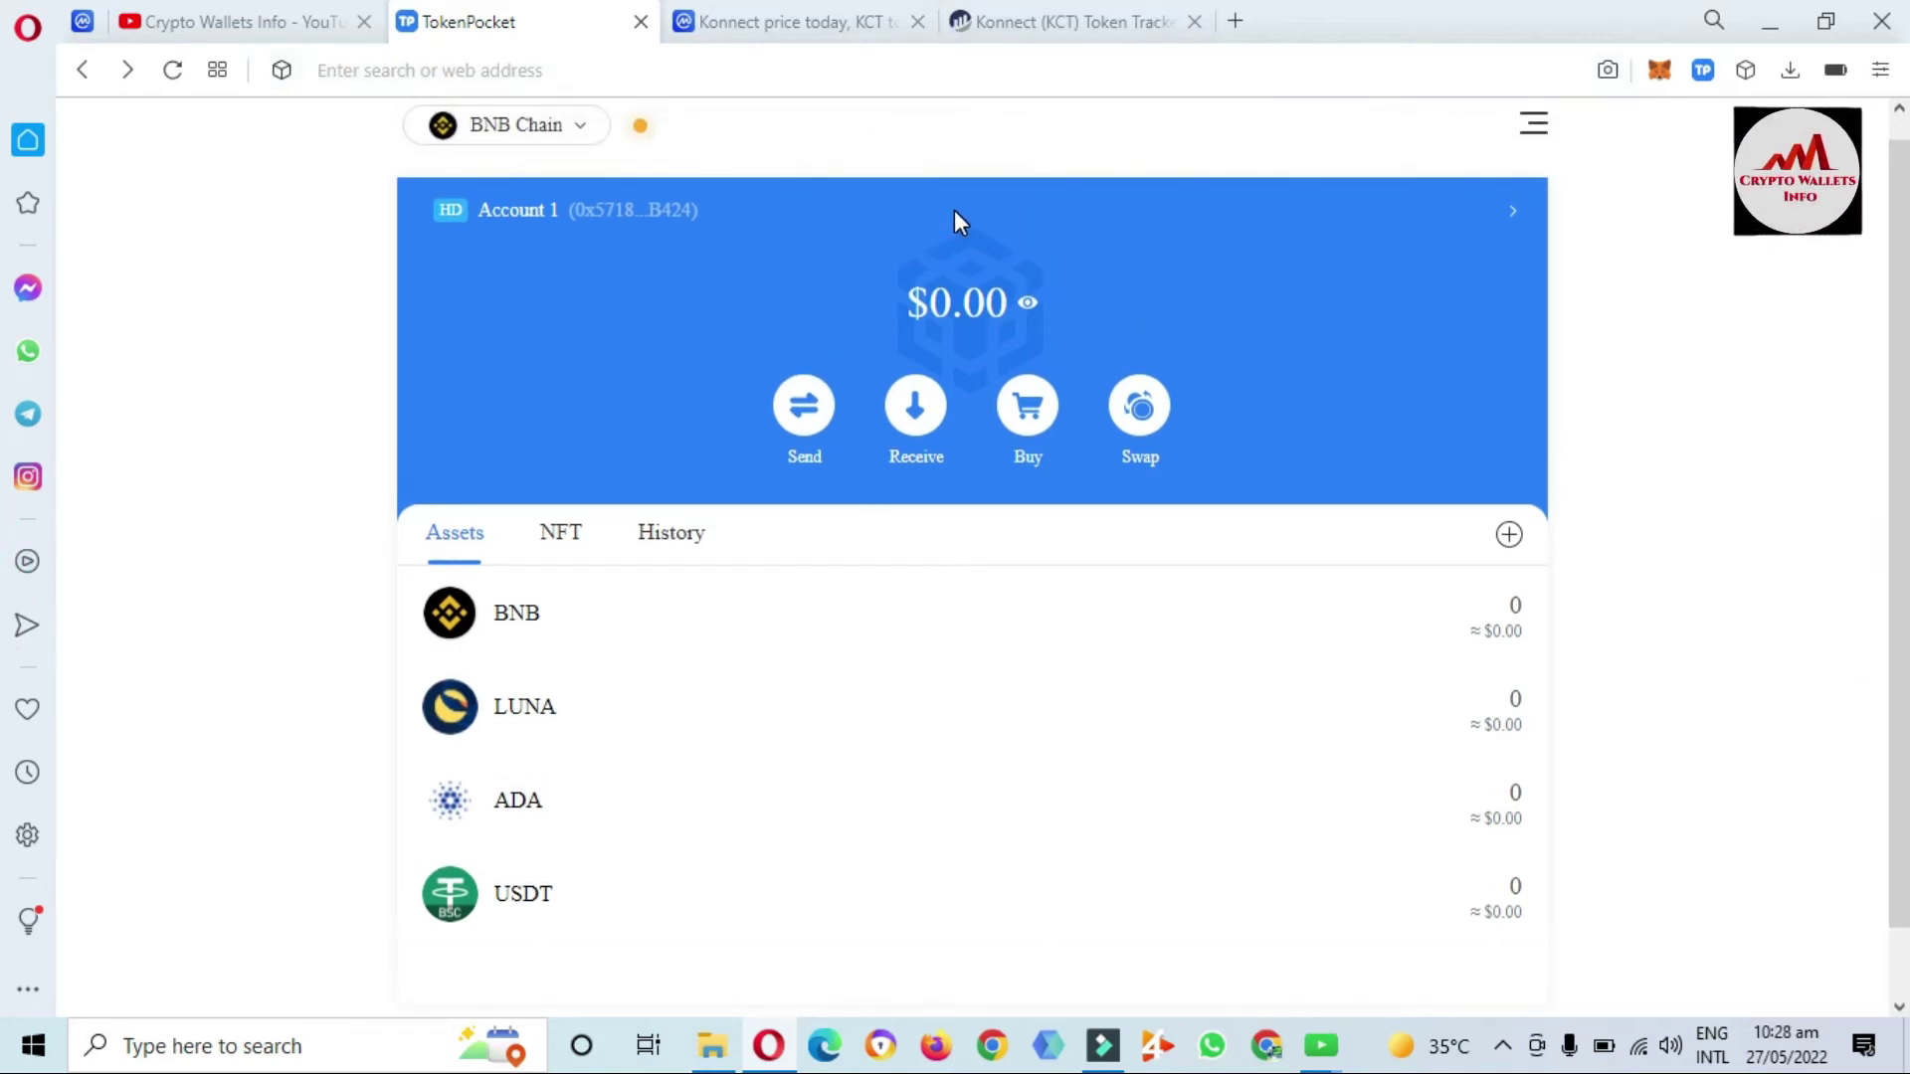
- Return to CoinMarketCap's New Cryptocurrencies list and scroll to the recently added coins
left_click(813, 22)
mouse_move(1618, 197)
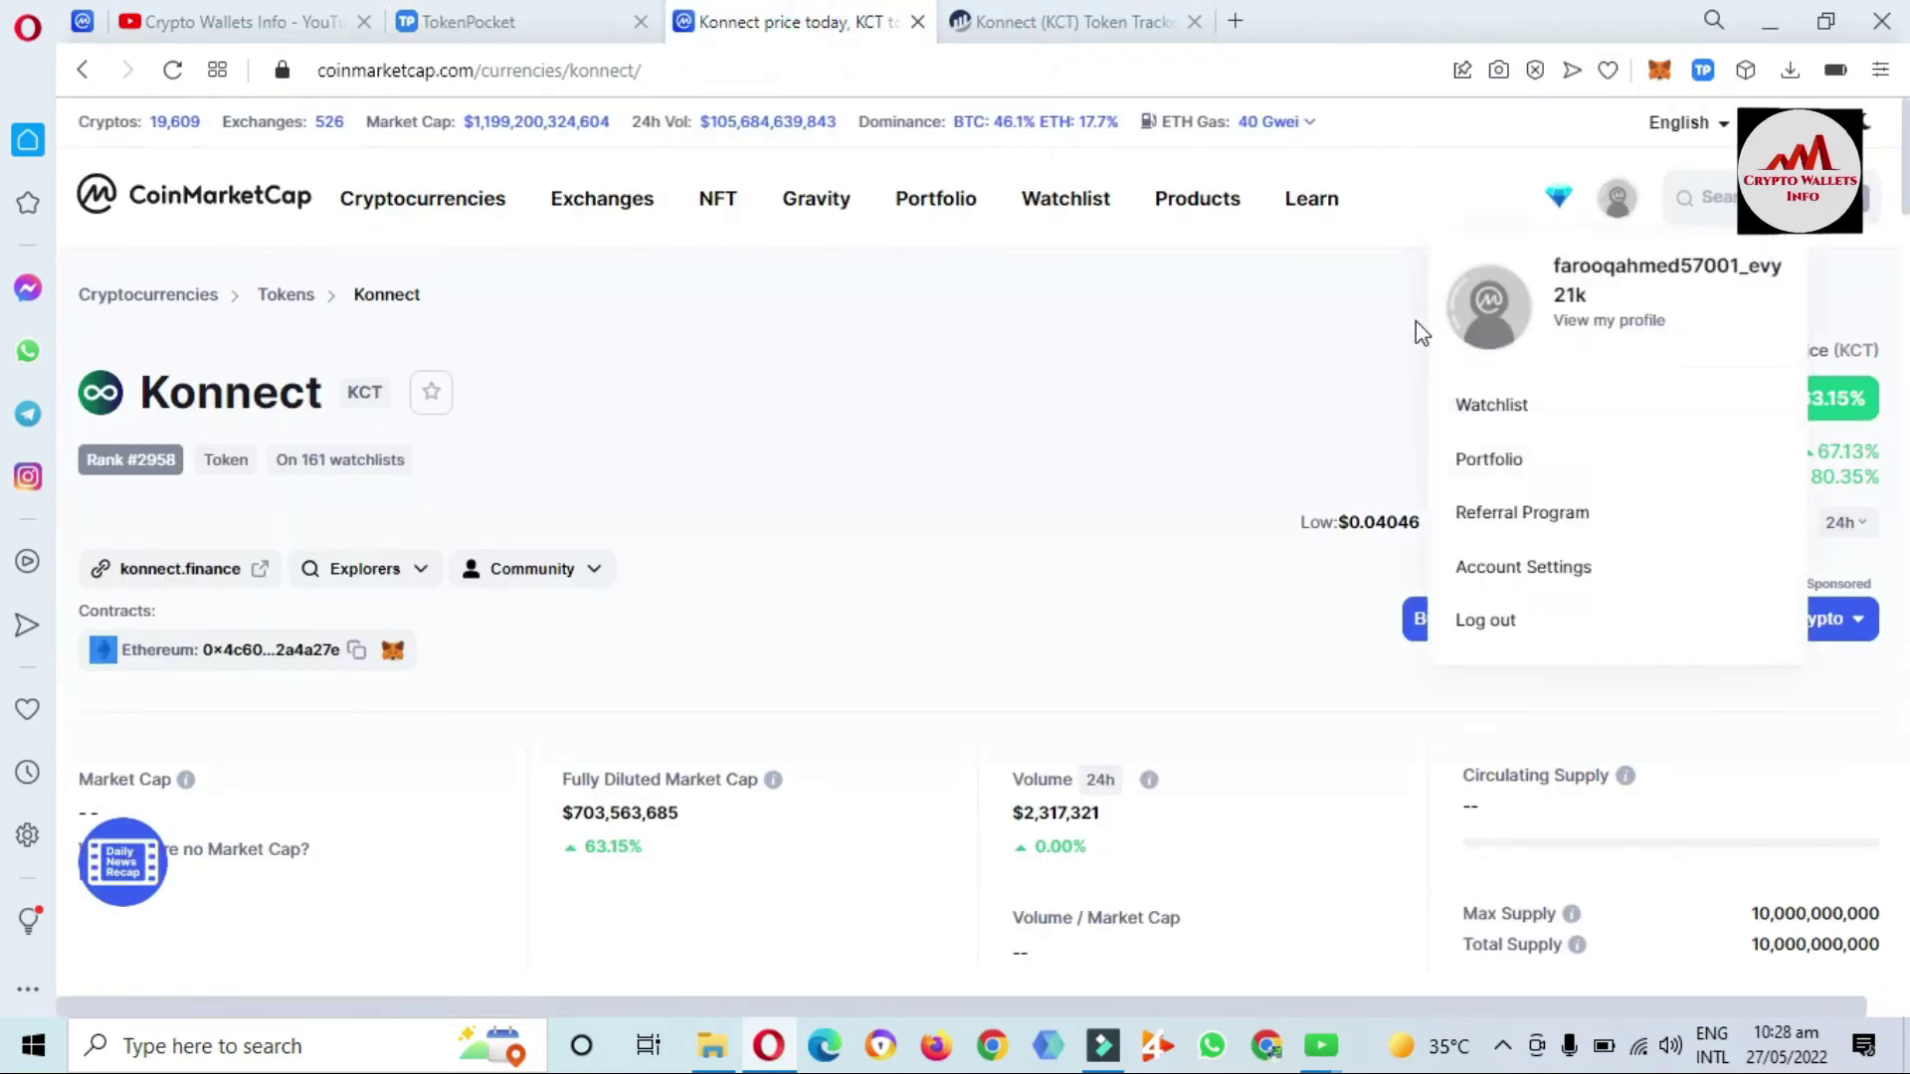
left_click(81, 72)
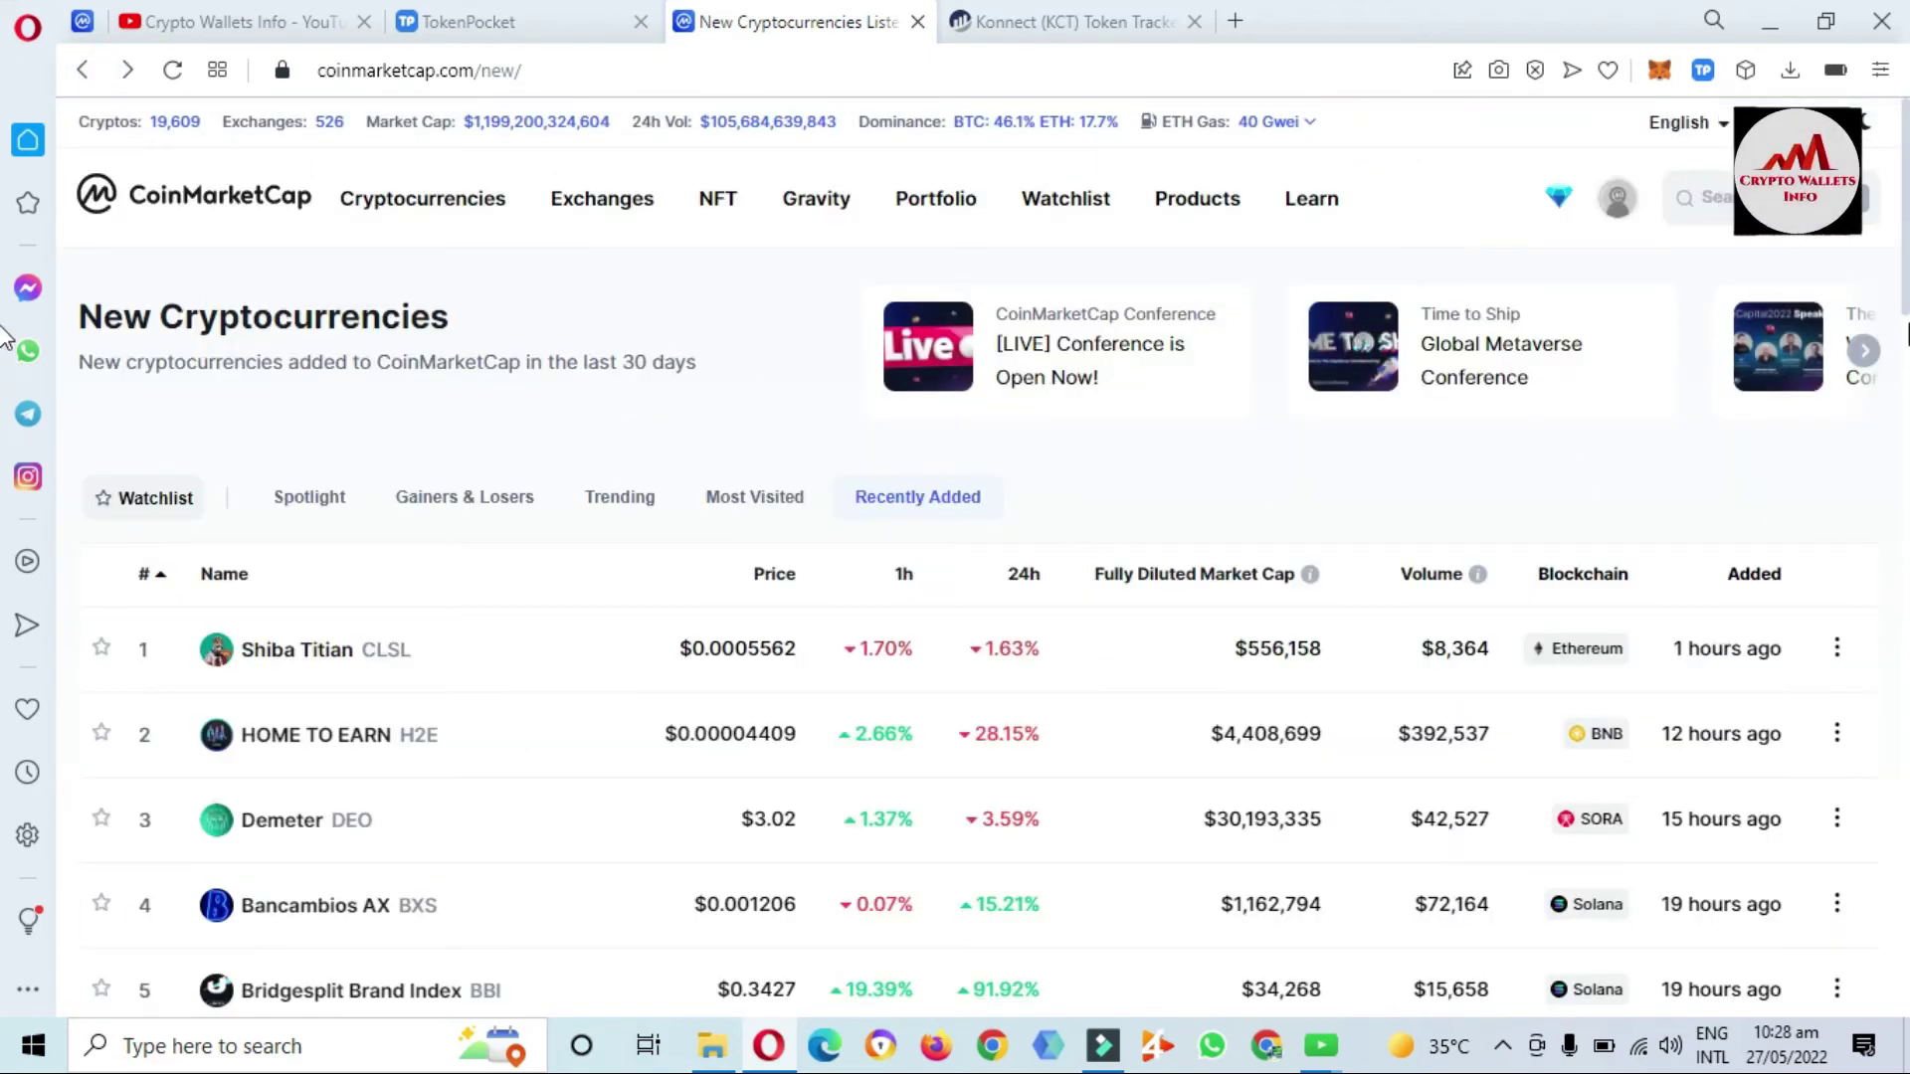
scroll(5, 338, "down", 2)
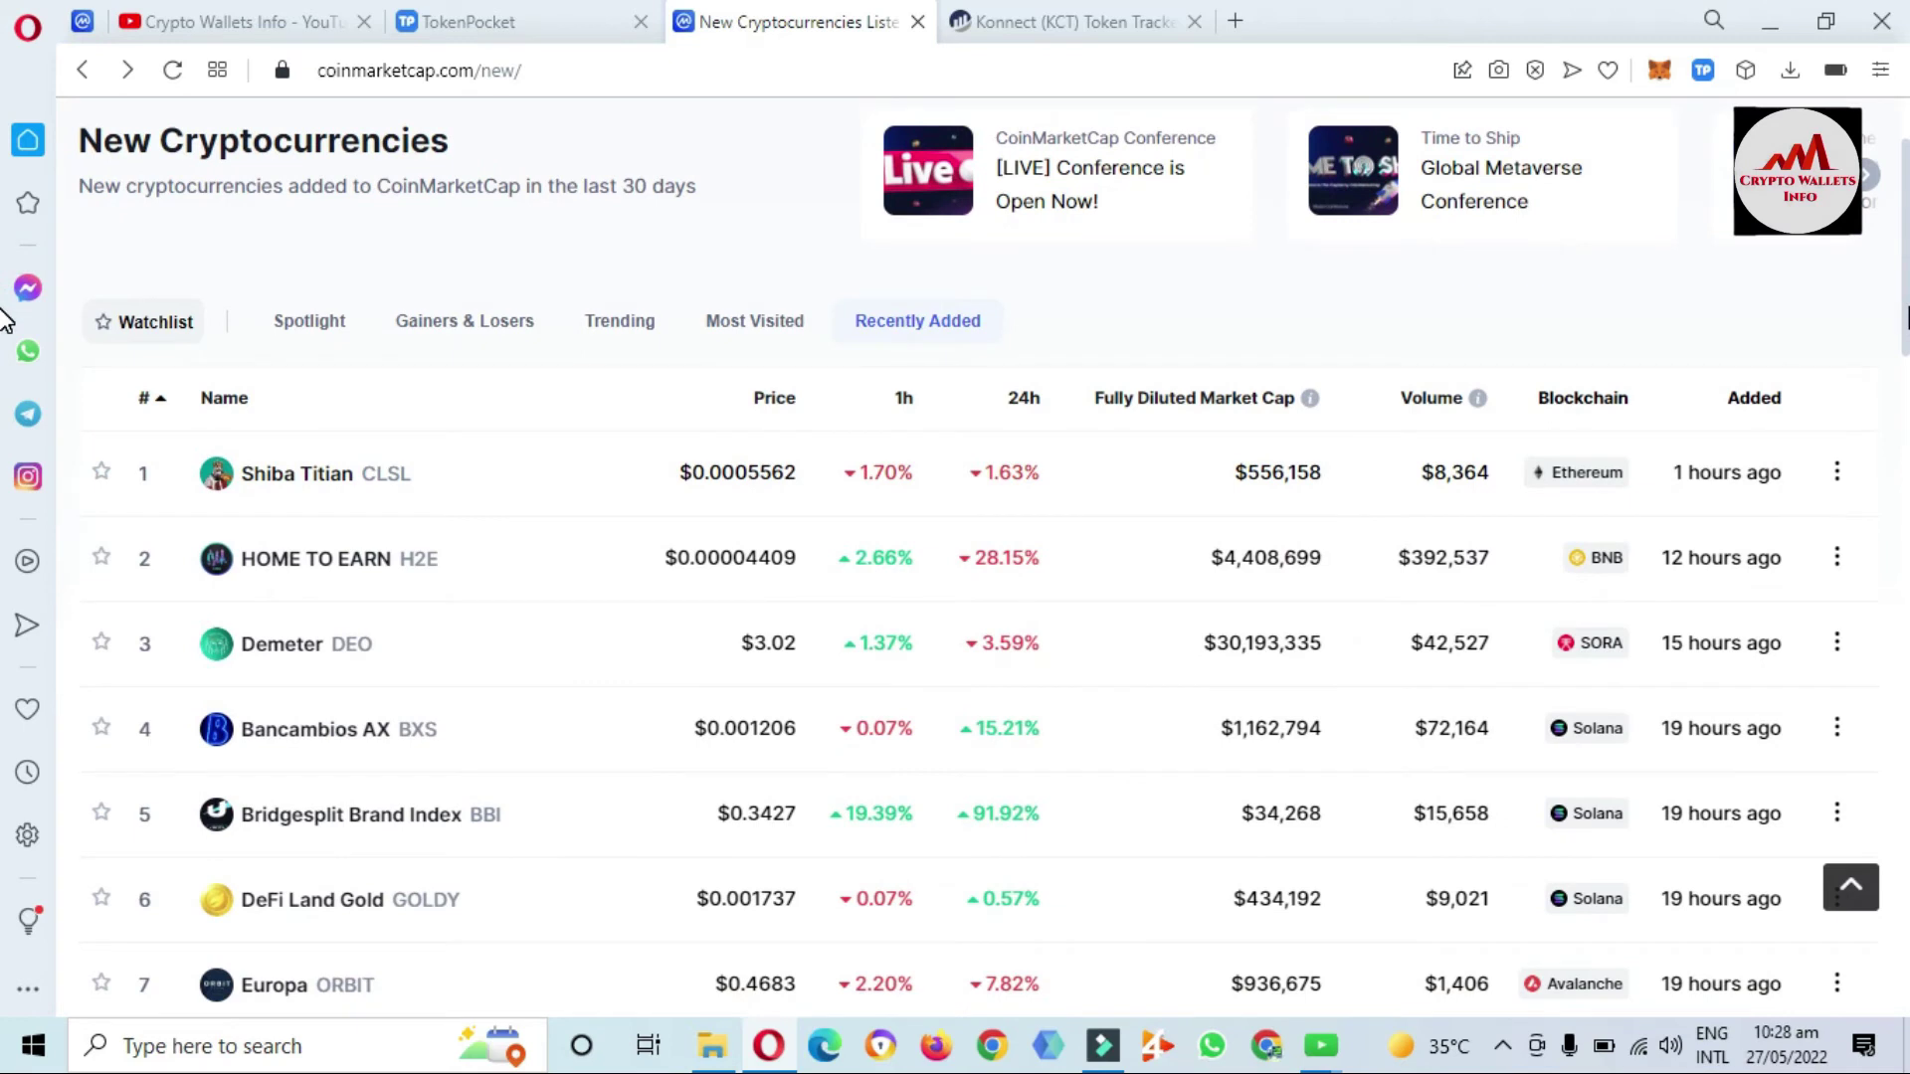
scroll(1508, 591, "down", 1)
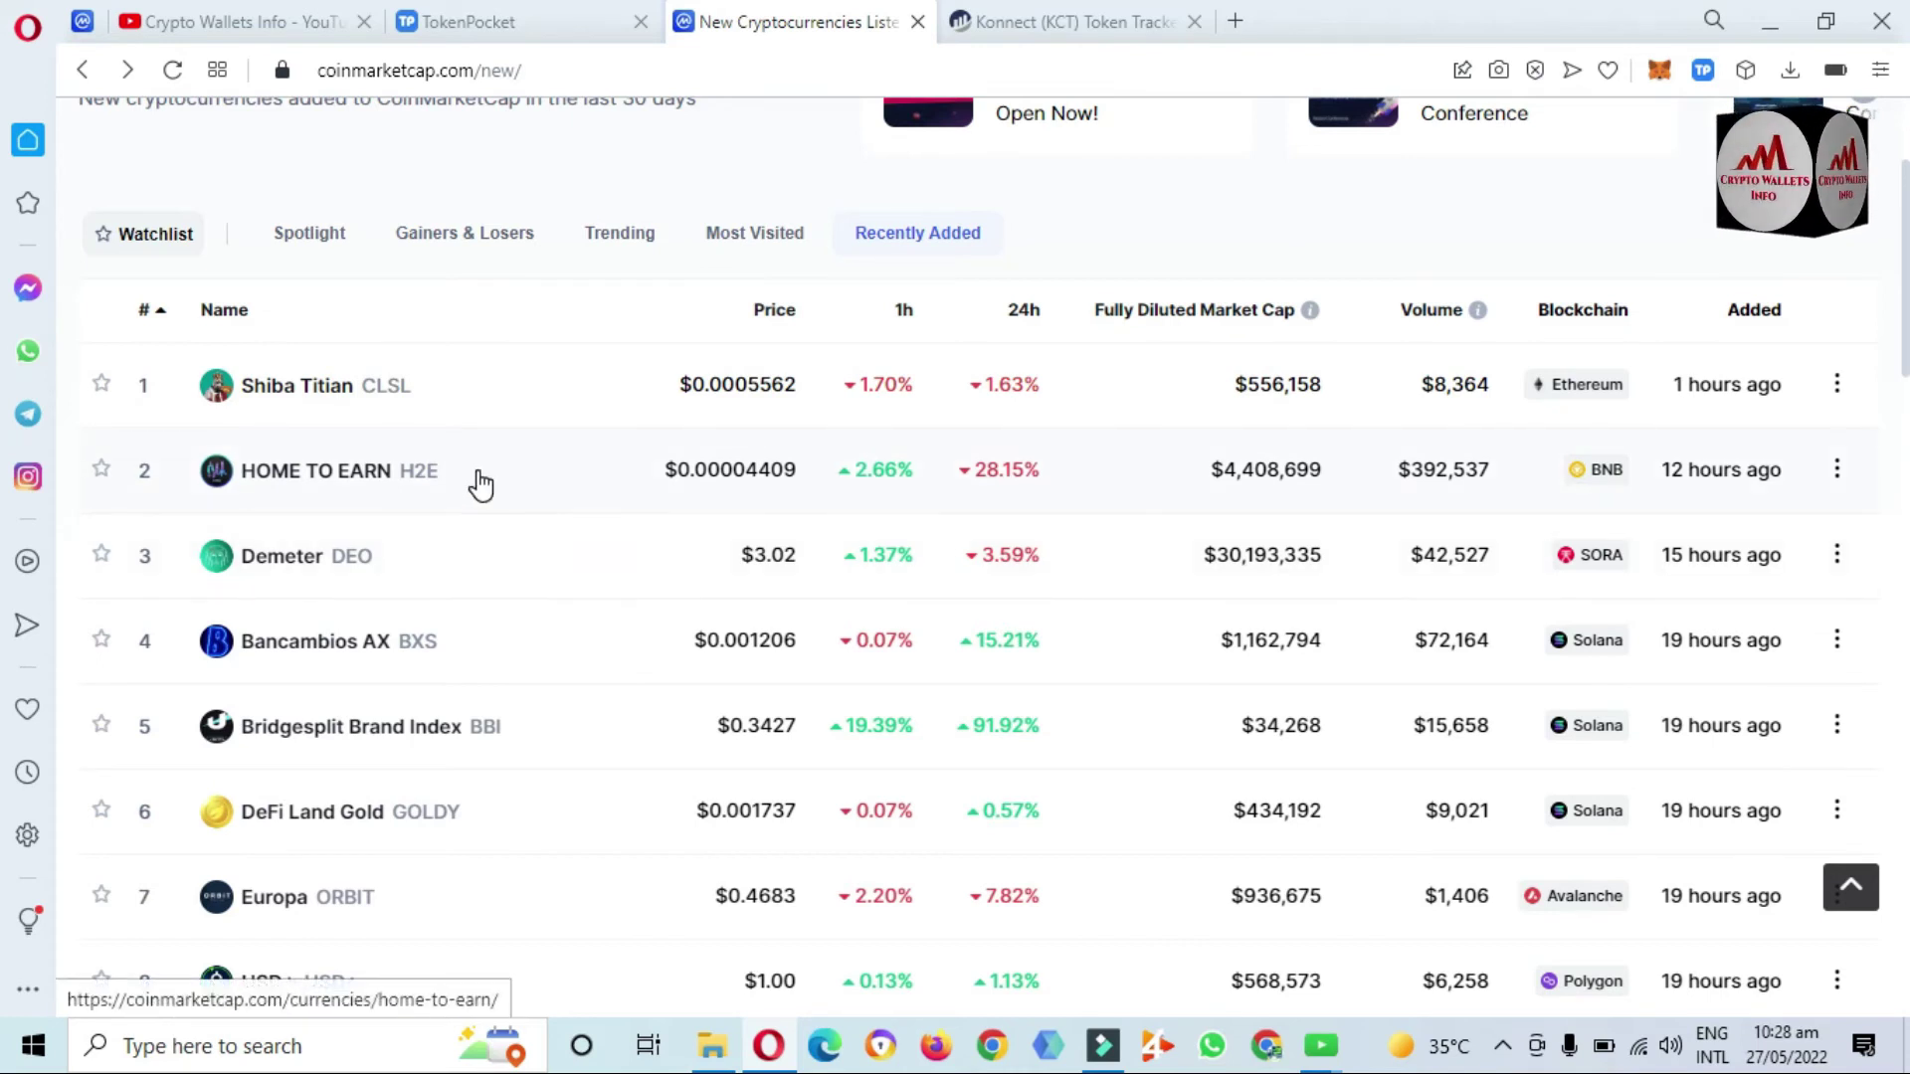
- Open the HOME TO EARN (H2E) page and check its $0.00004469 price and BNB Smart Chain contract
left_click_drag(478, 477, 243, 497)
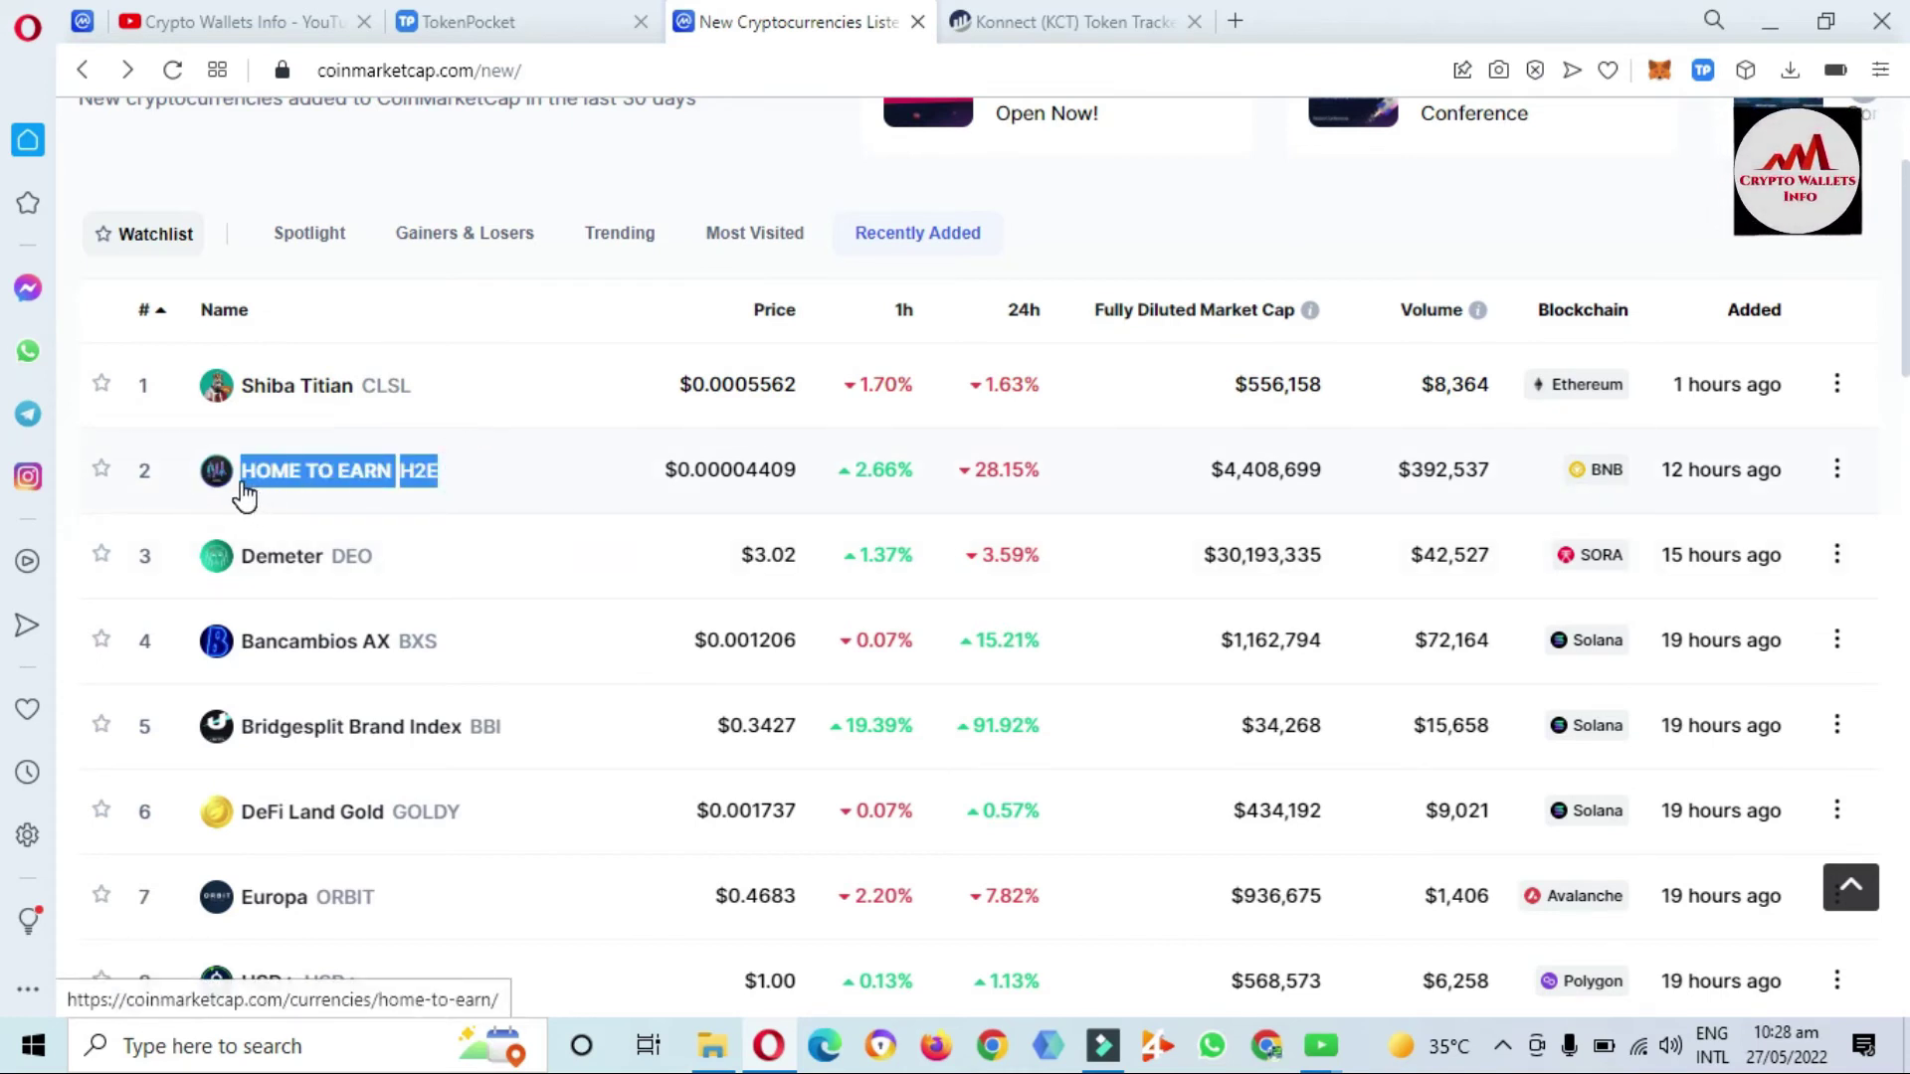
left_click(359, 487)
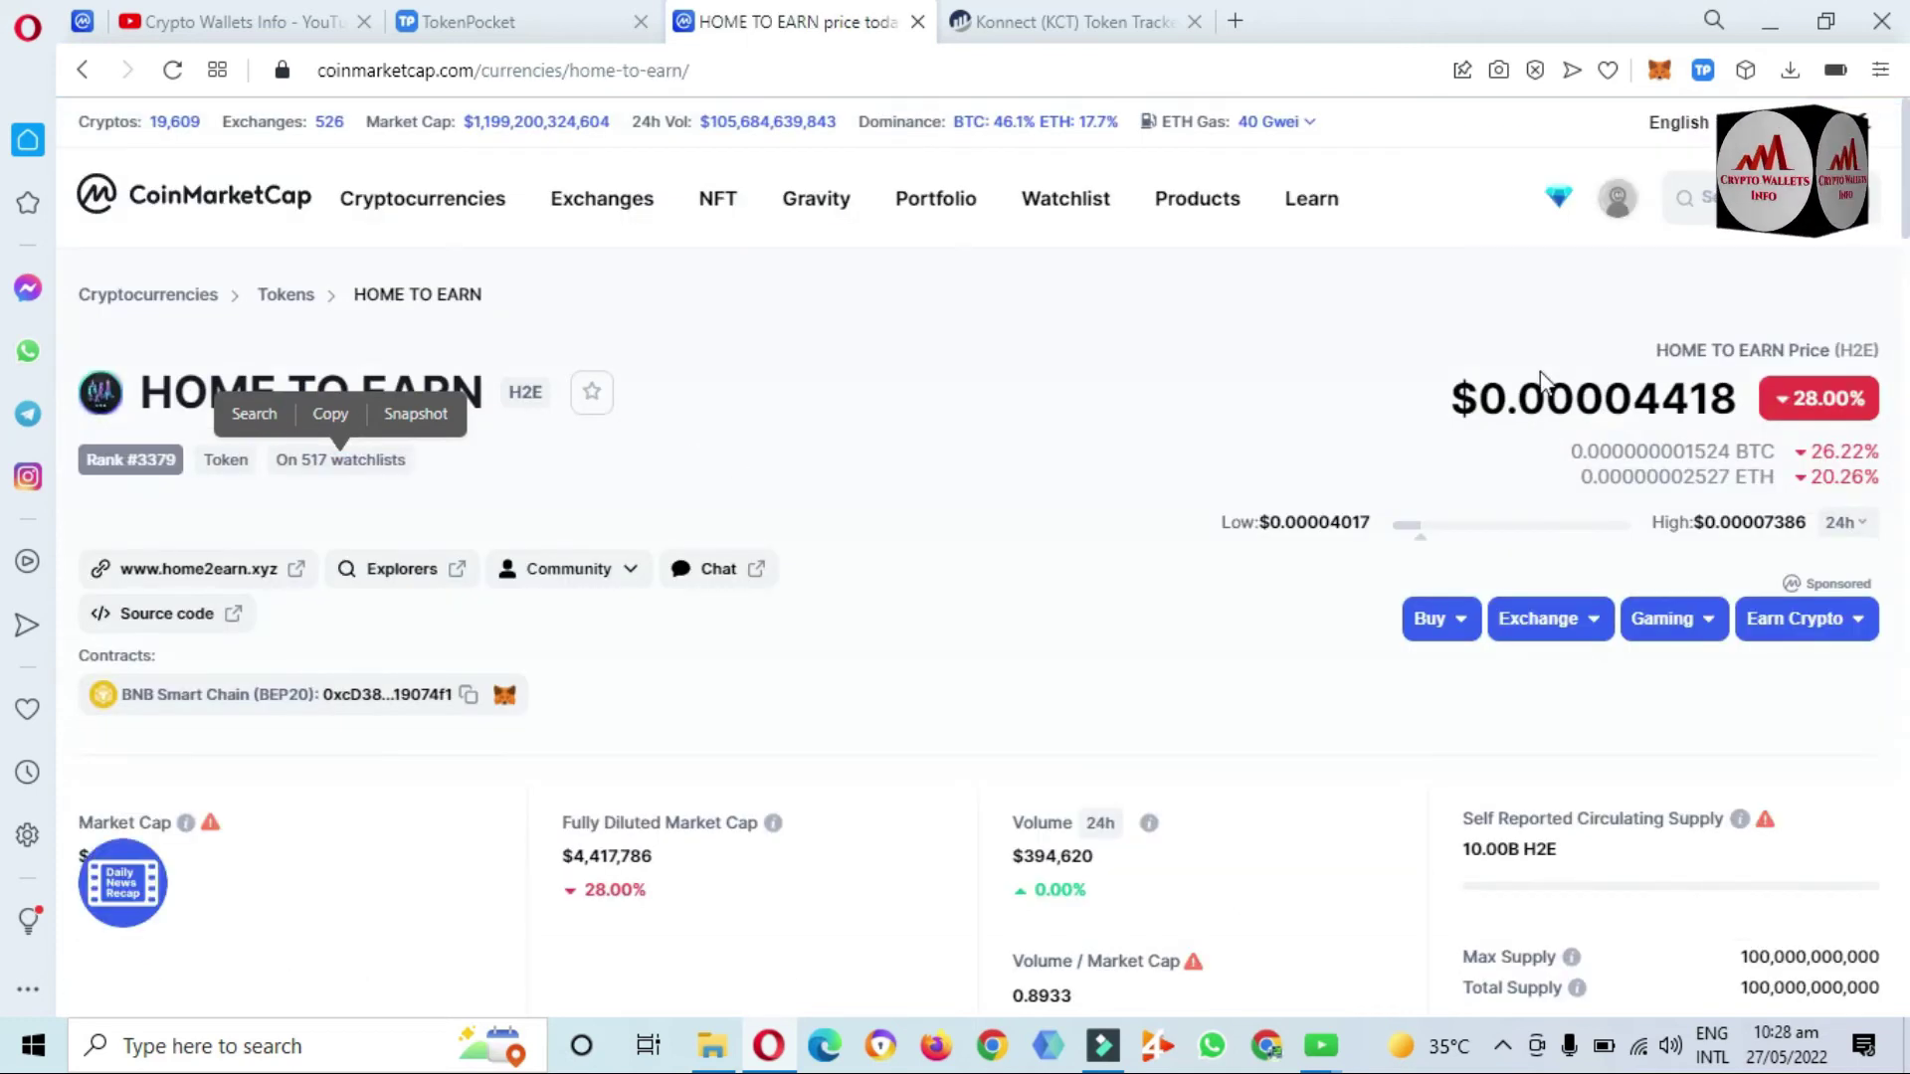
left_click_drag(1442, 398, 1759, 401)
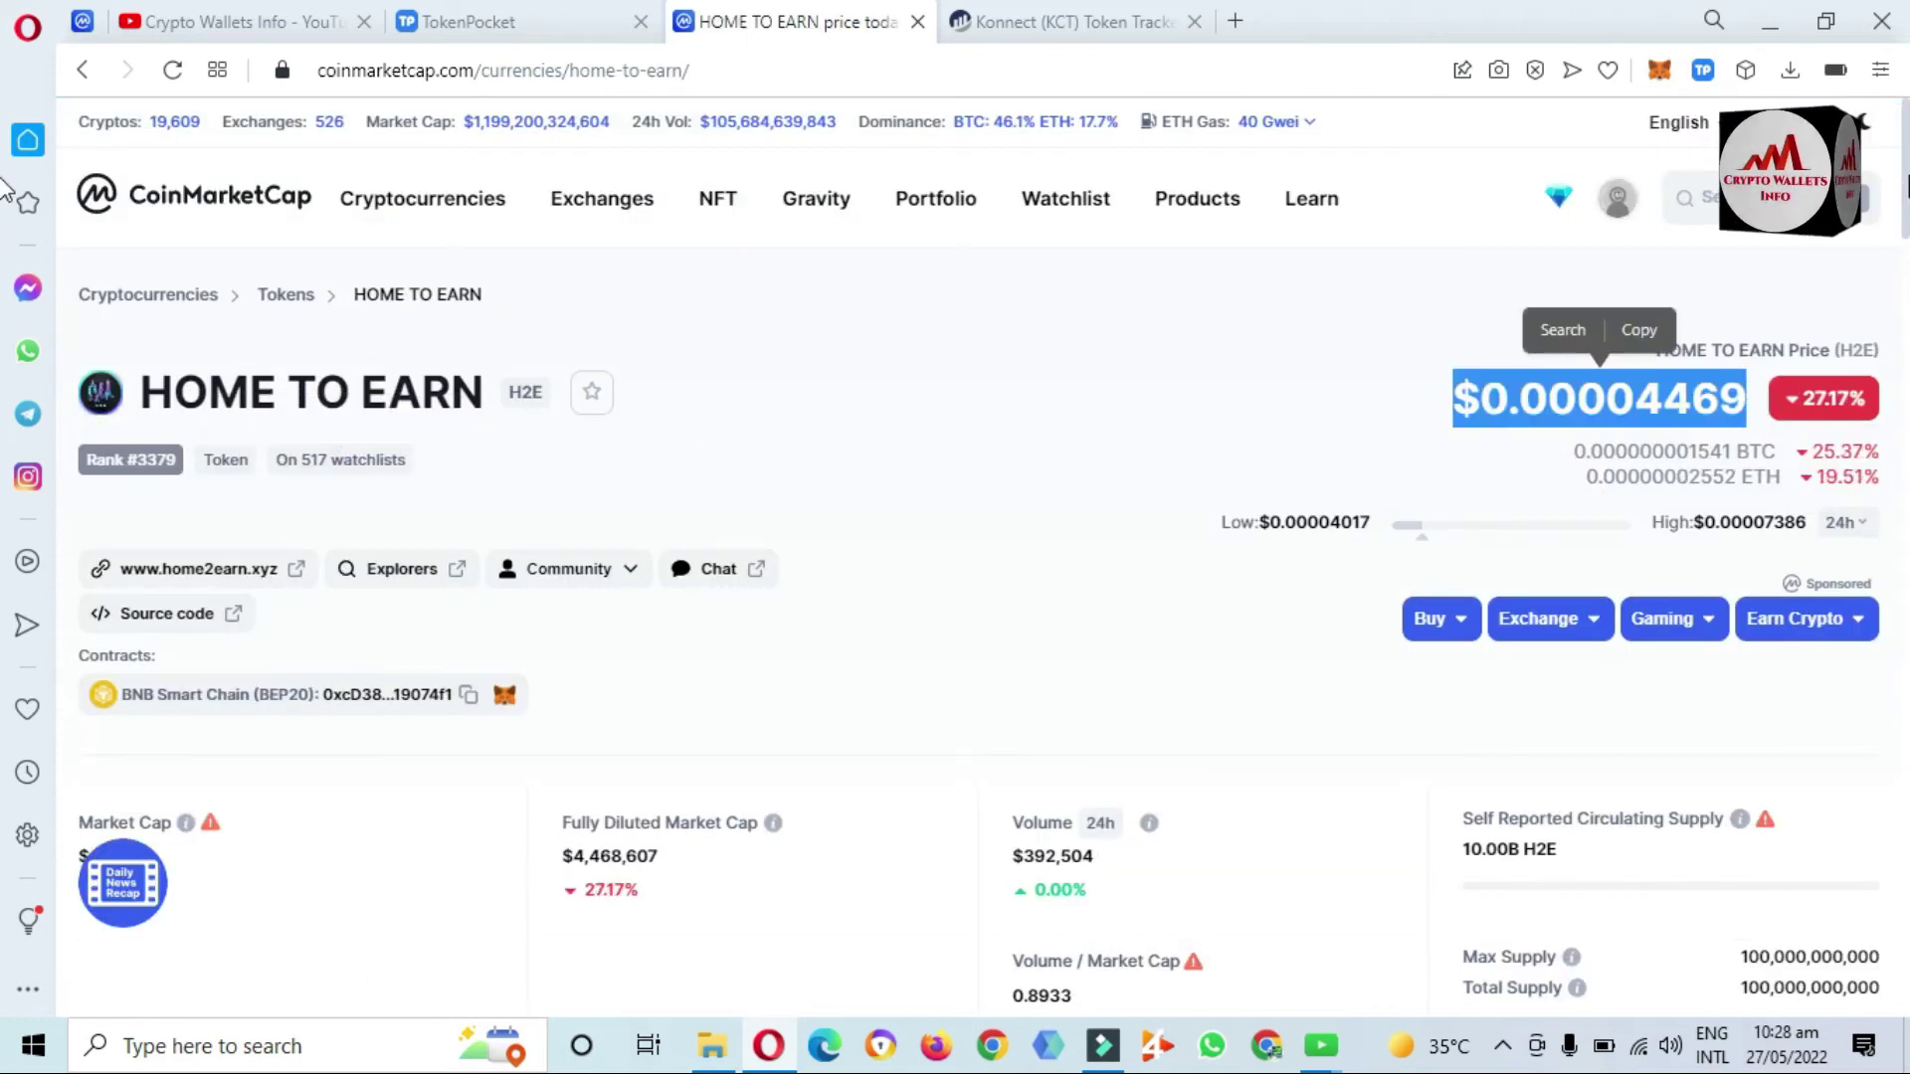
scroll(5, 204, "down", 1)
scroll(5, 219, "down", 2)
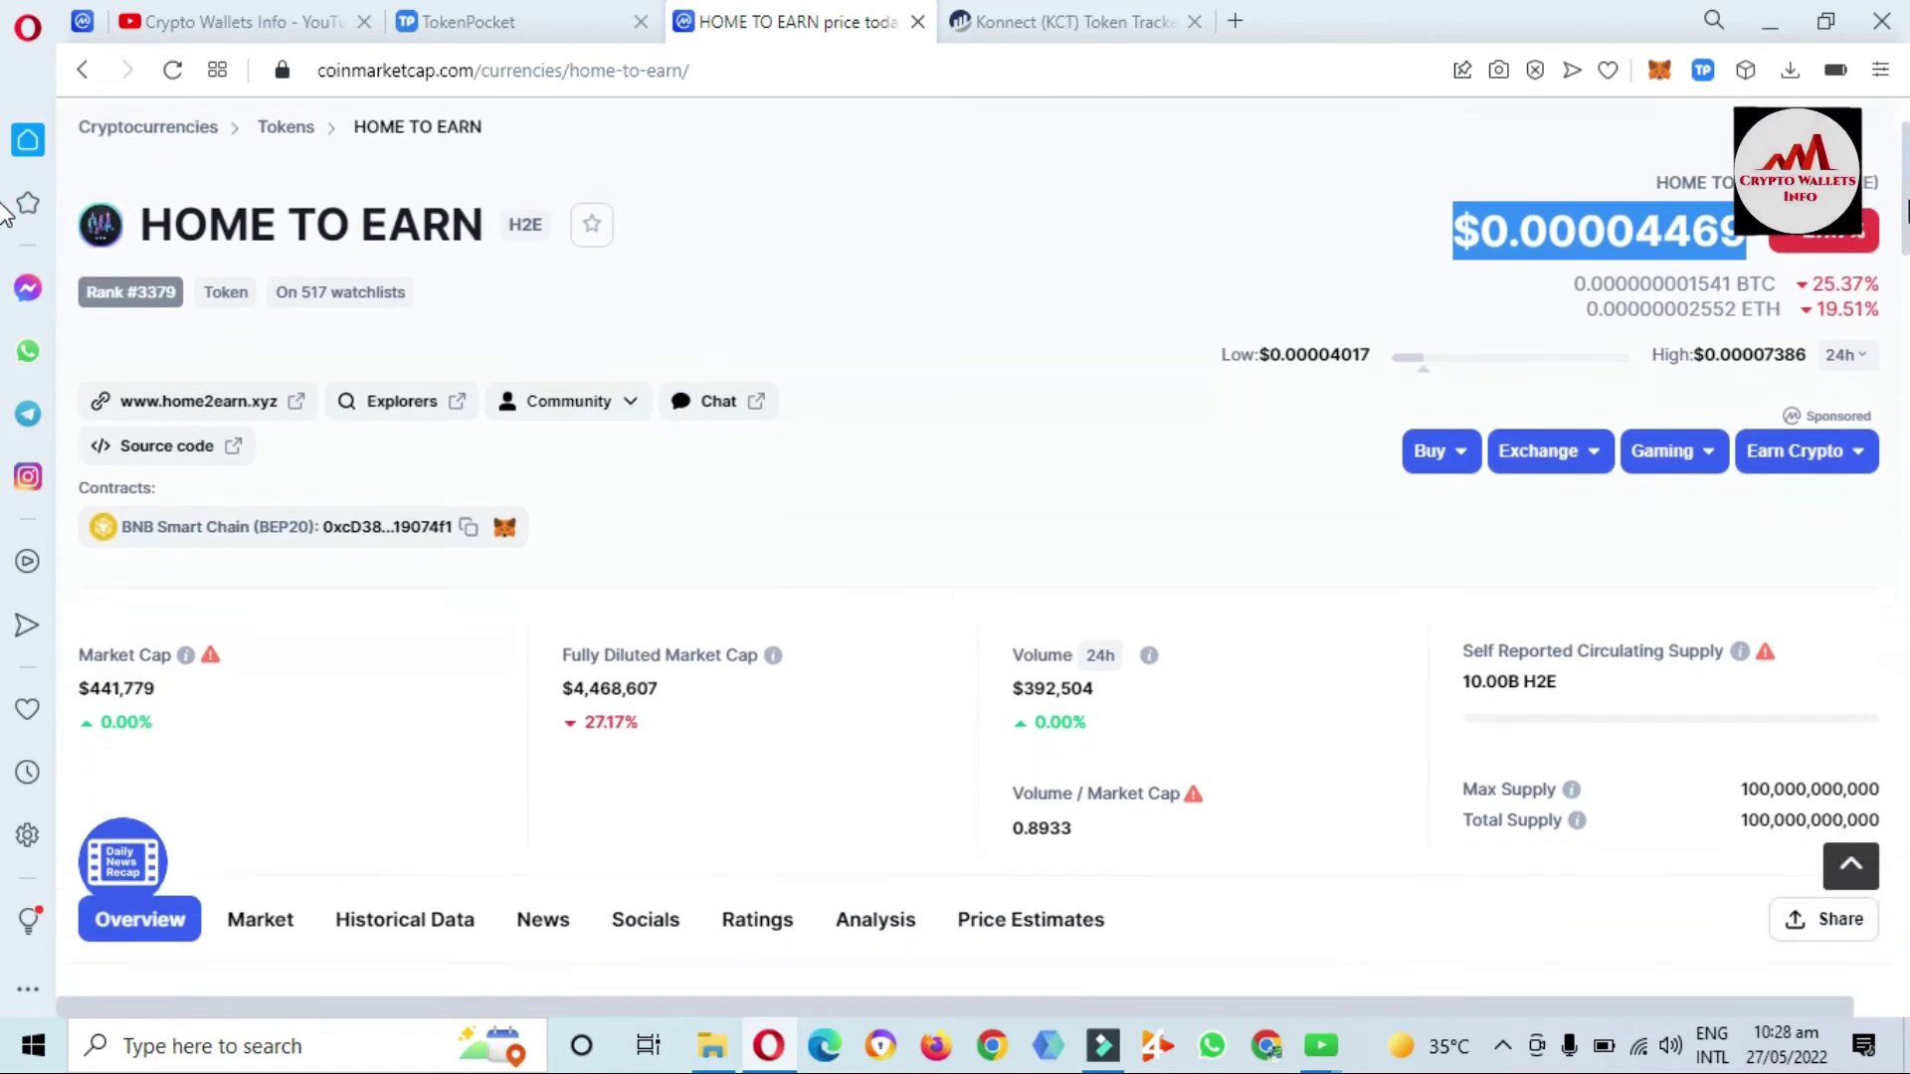
scroll(5, 229, "up", 3)
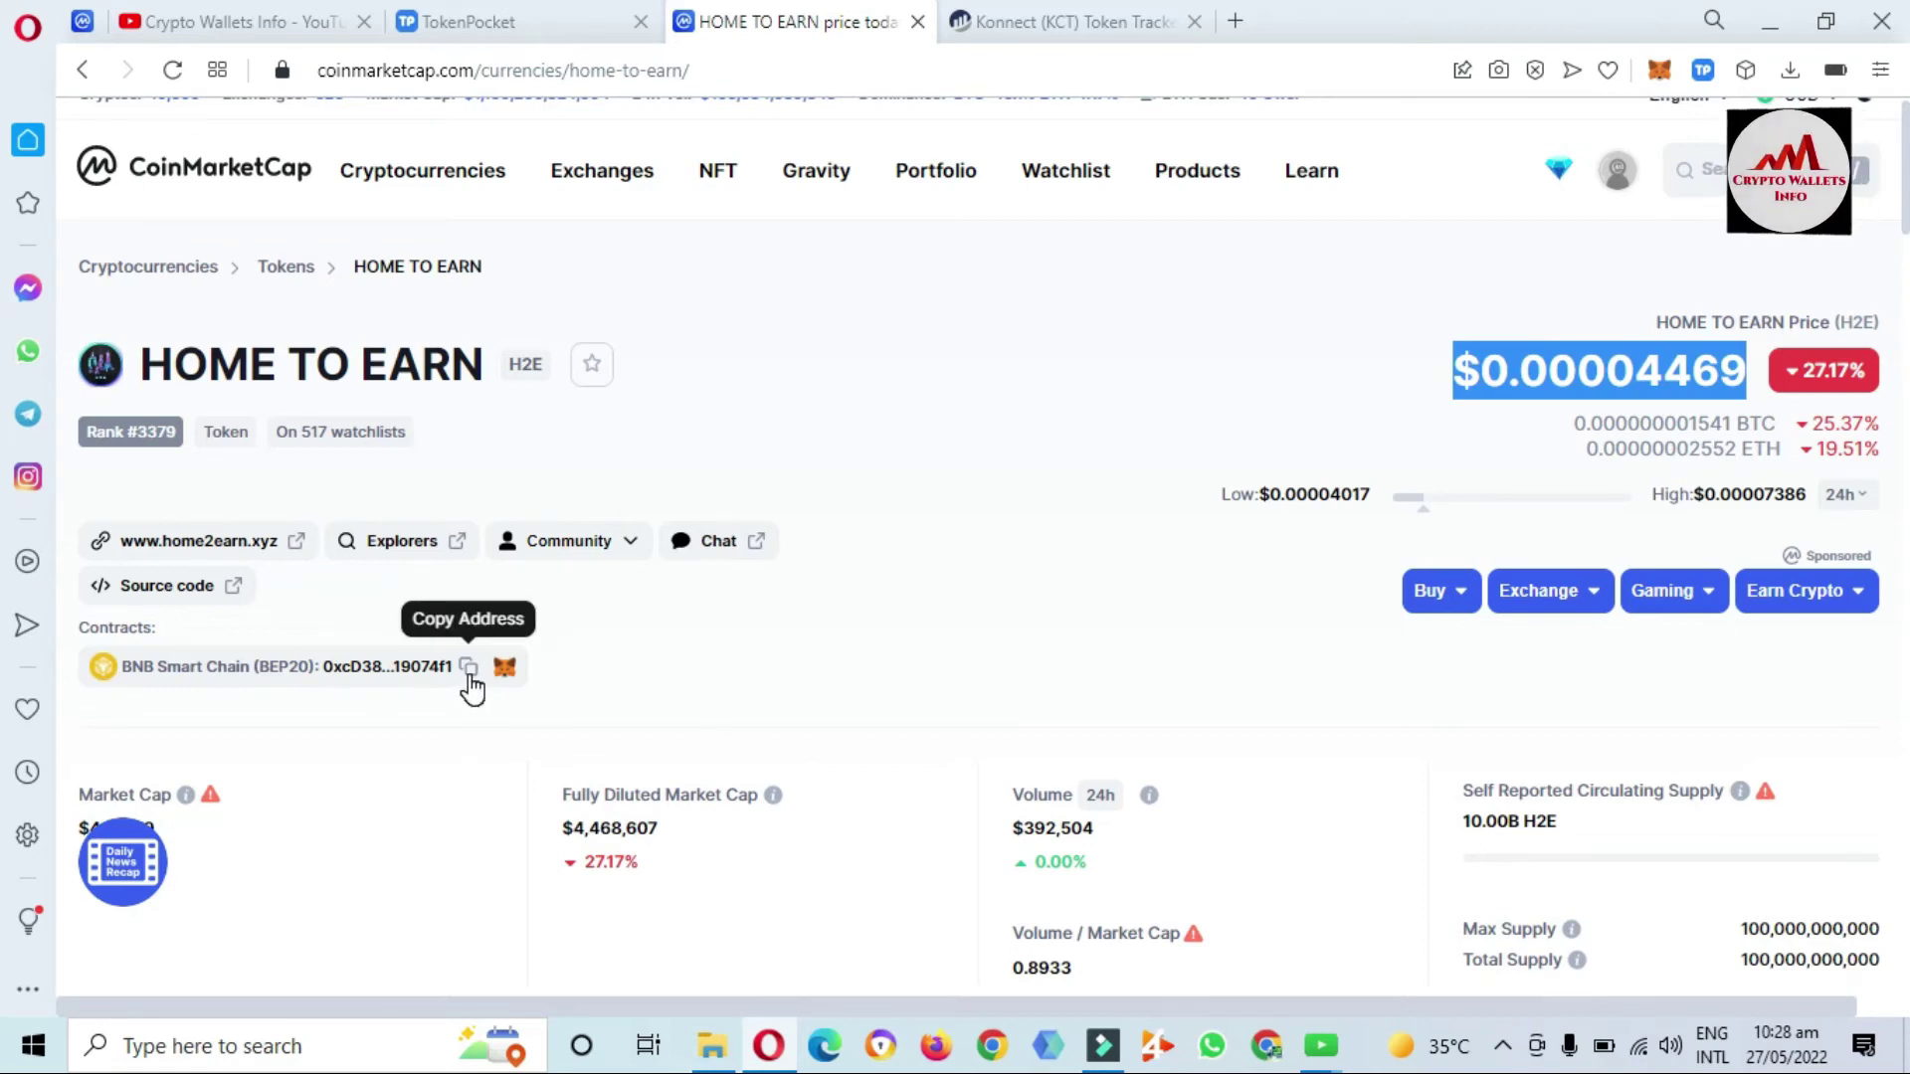
- Copy the H2E contract address from its BscScan token page (18 decimals, 3,991 holders)
left_click(388, 684)
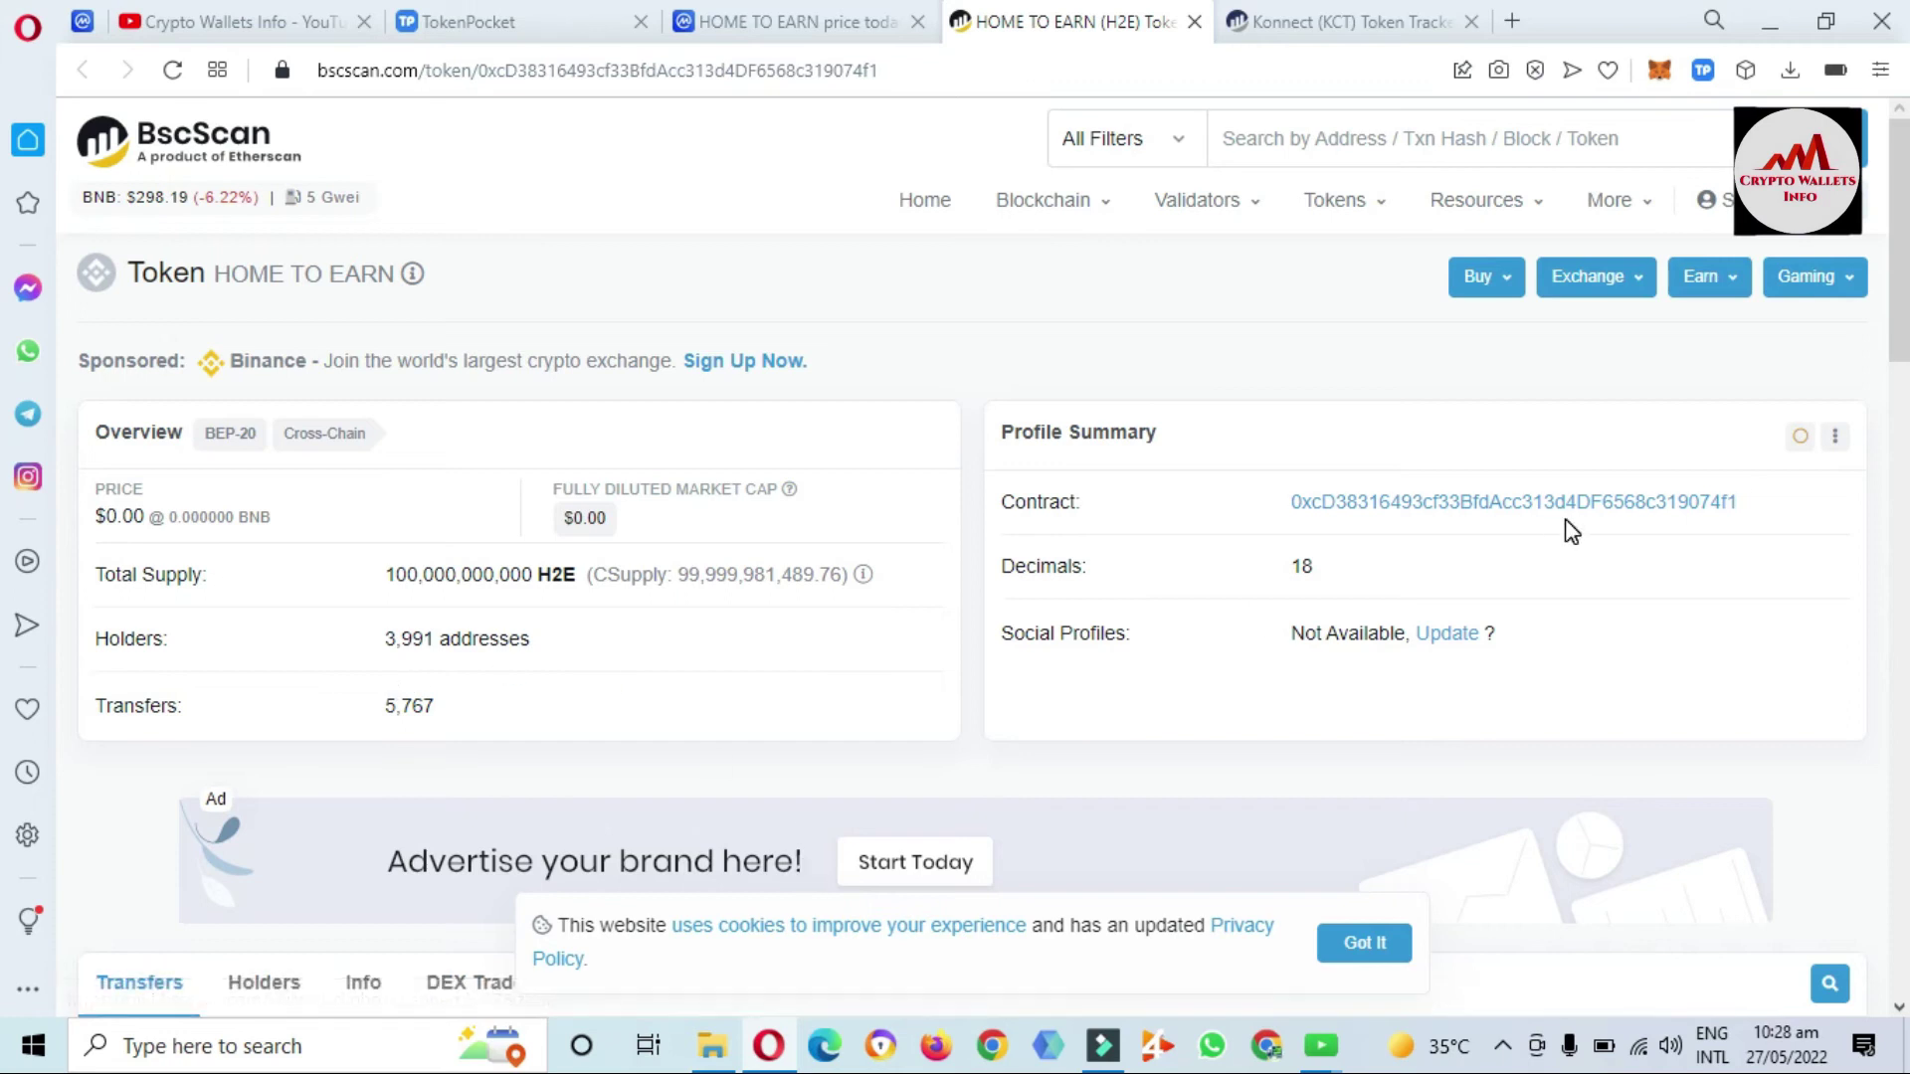
mouse_move(1703, 502)
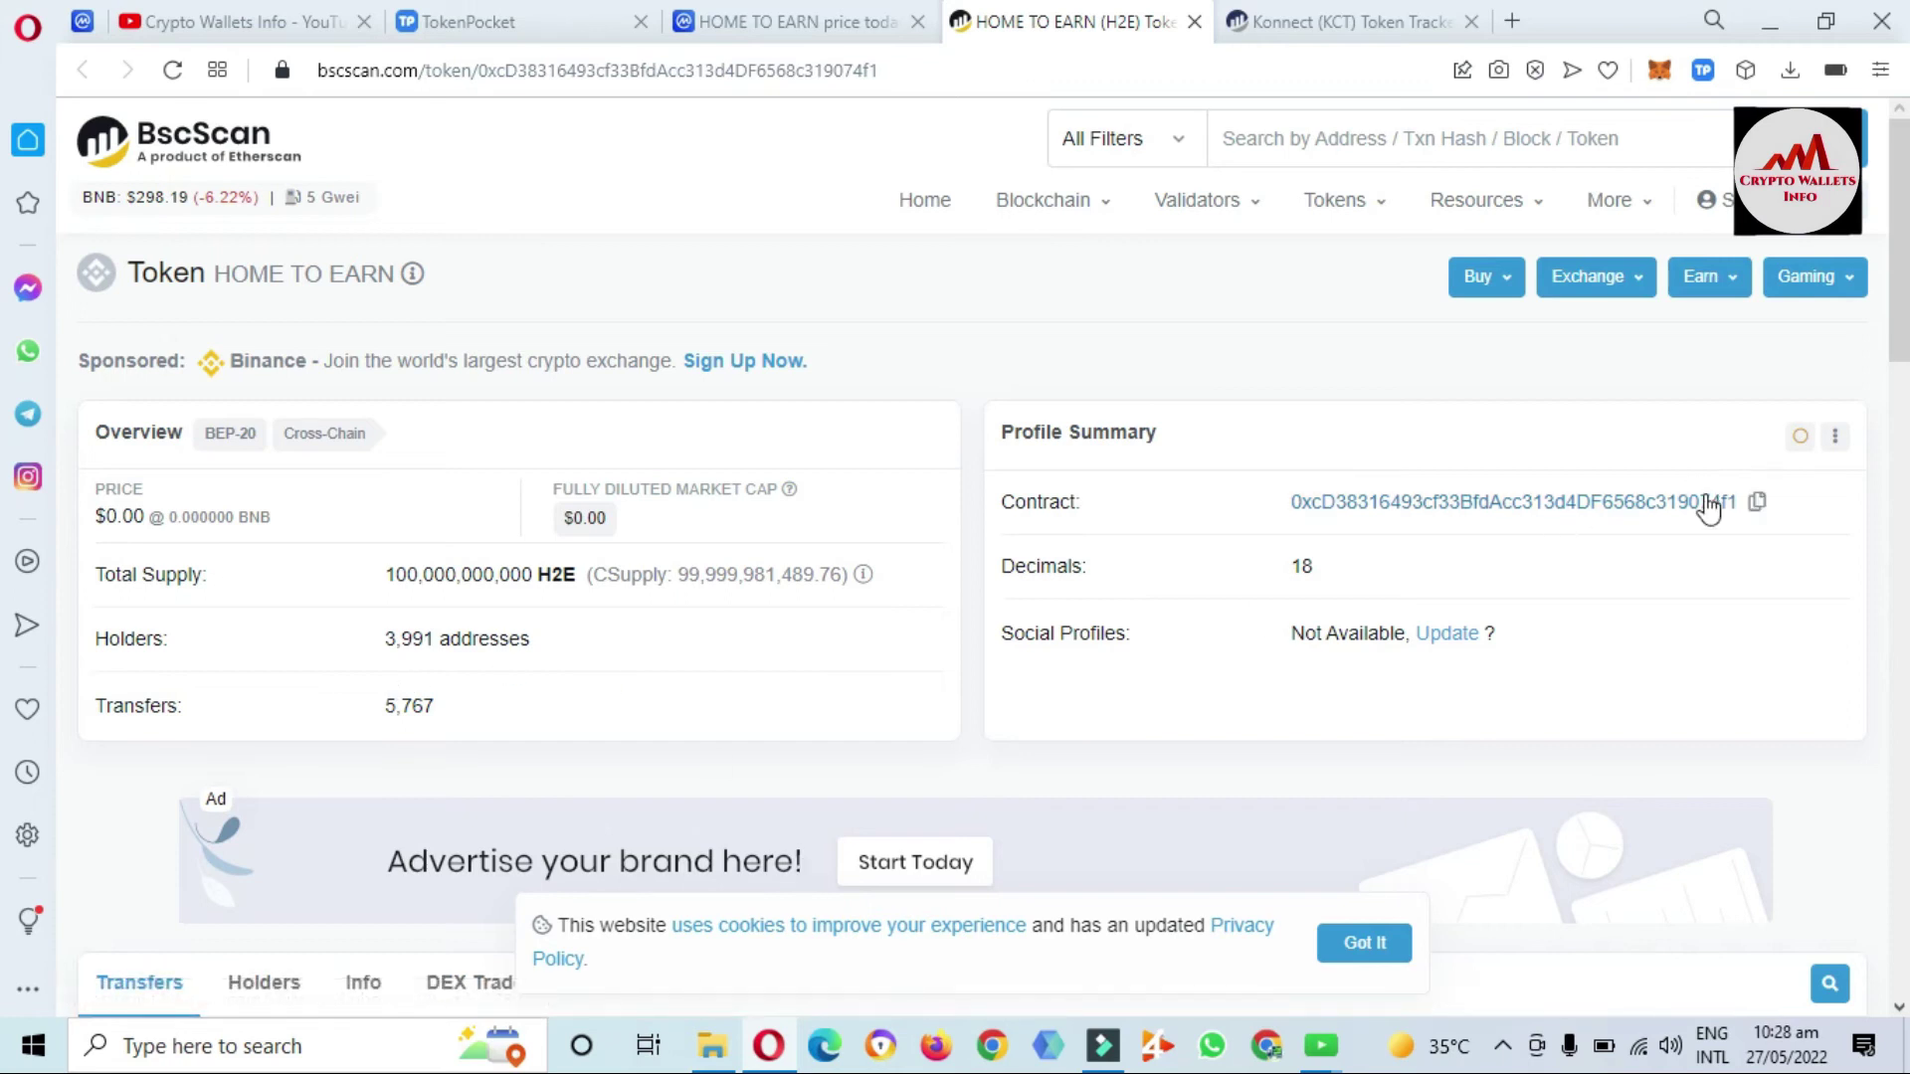
left_click(1757, 502)
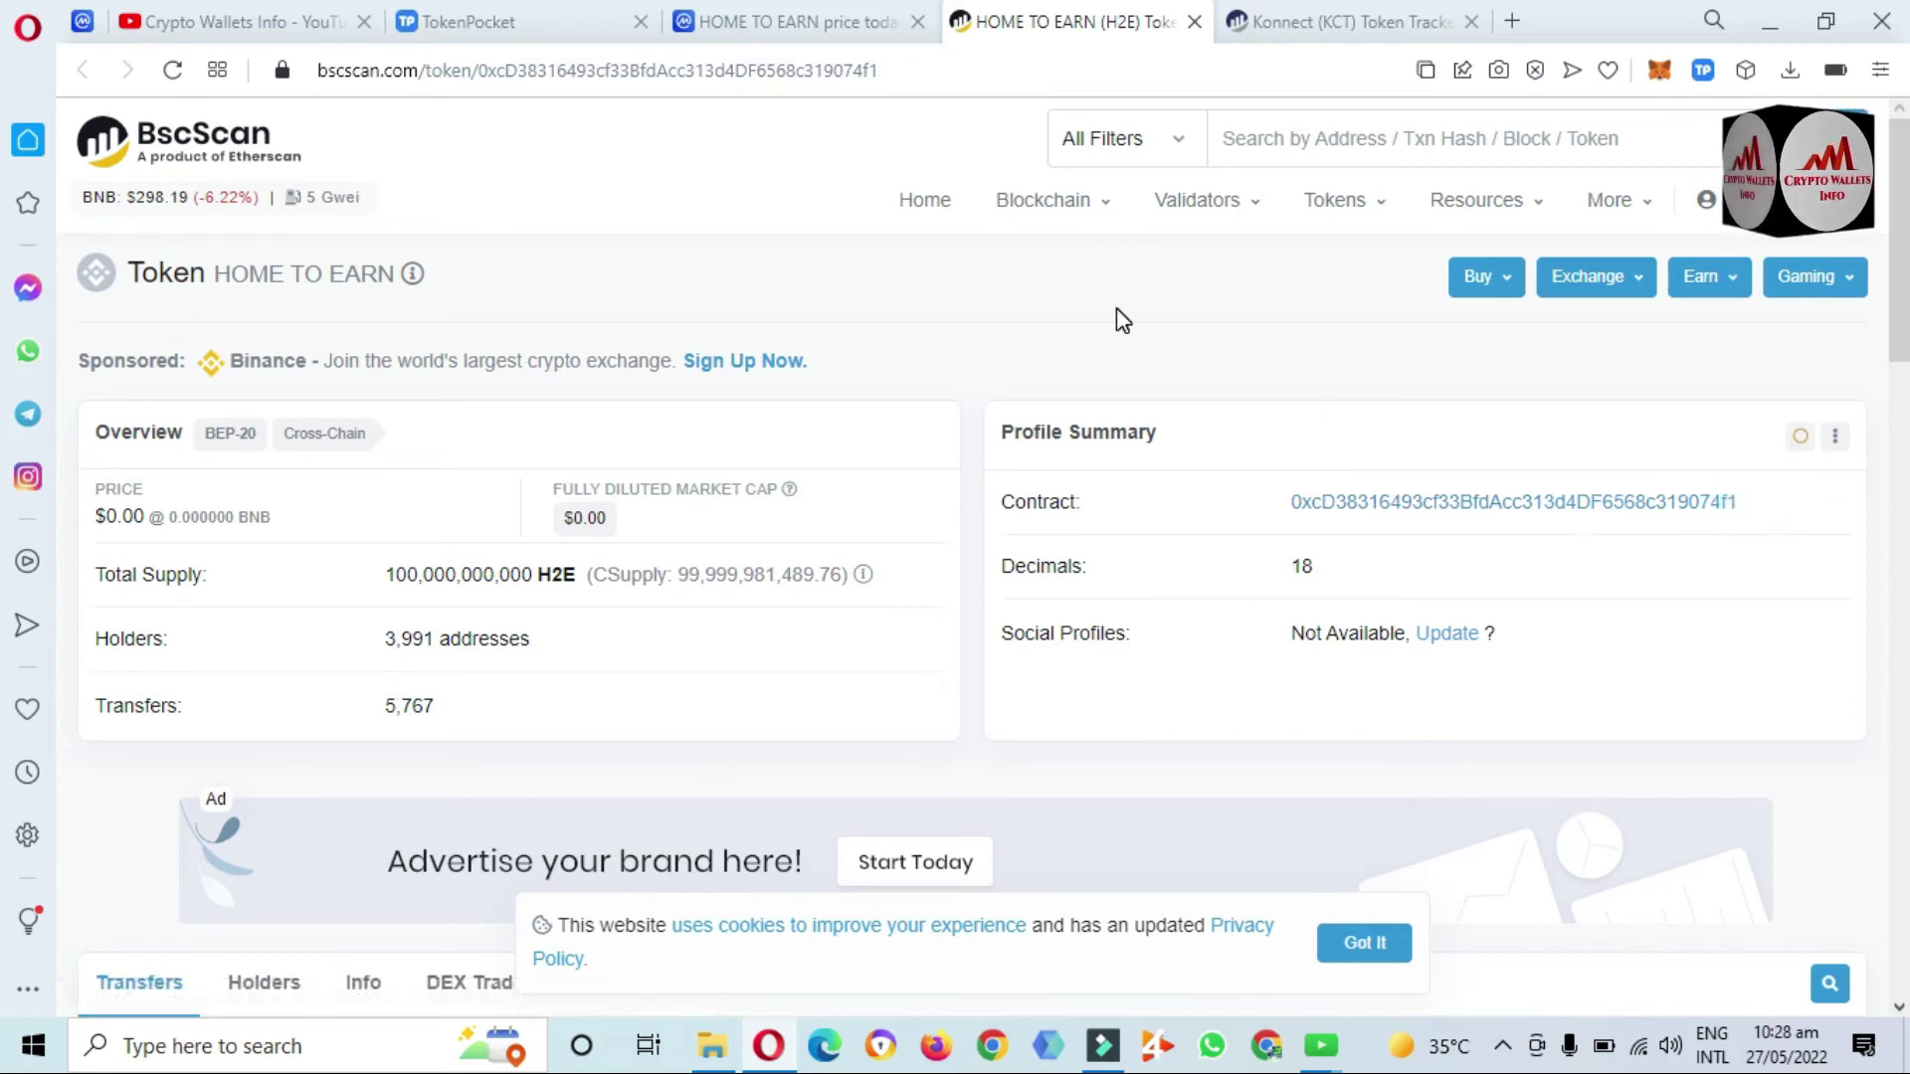
left_click(474, 19)
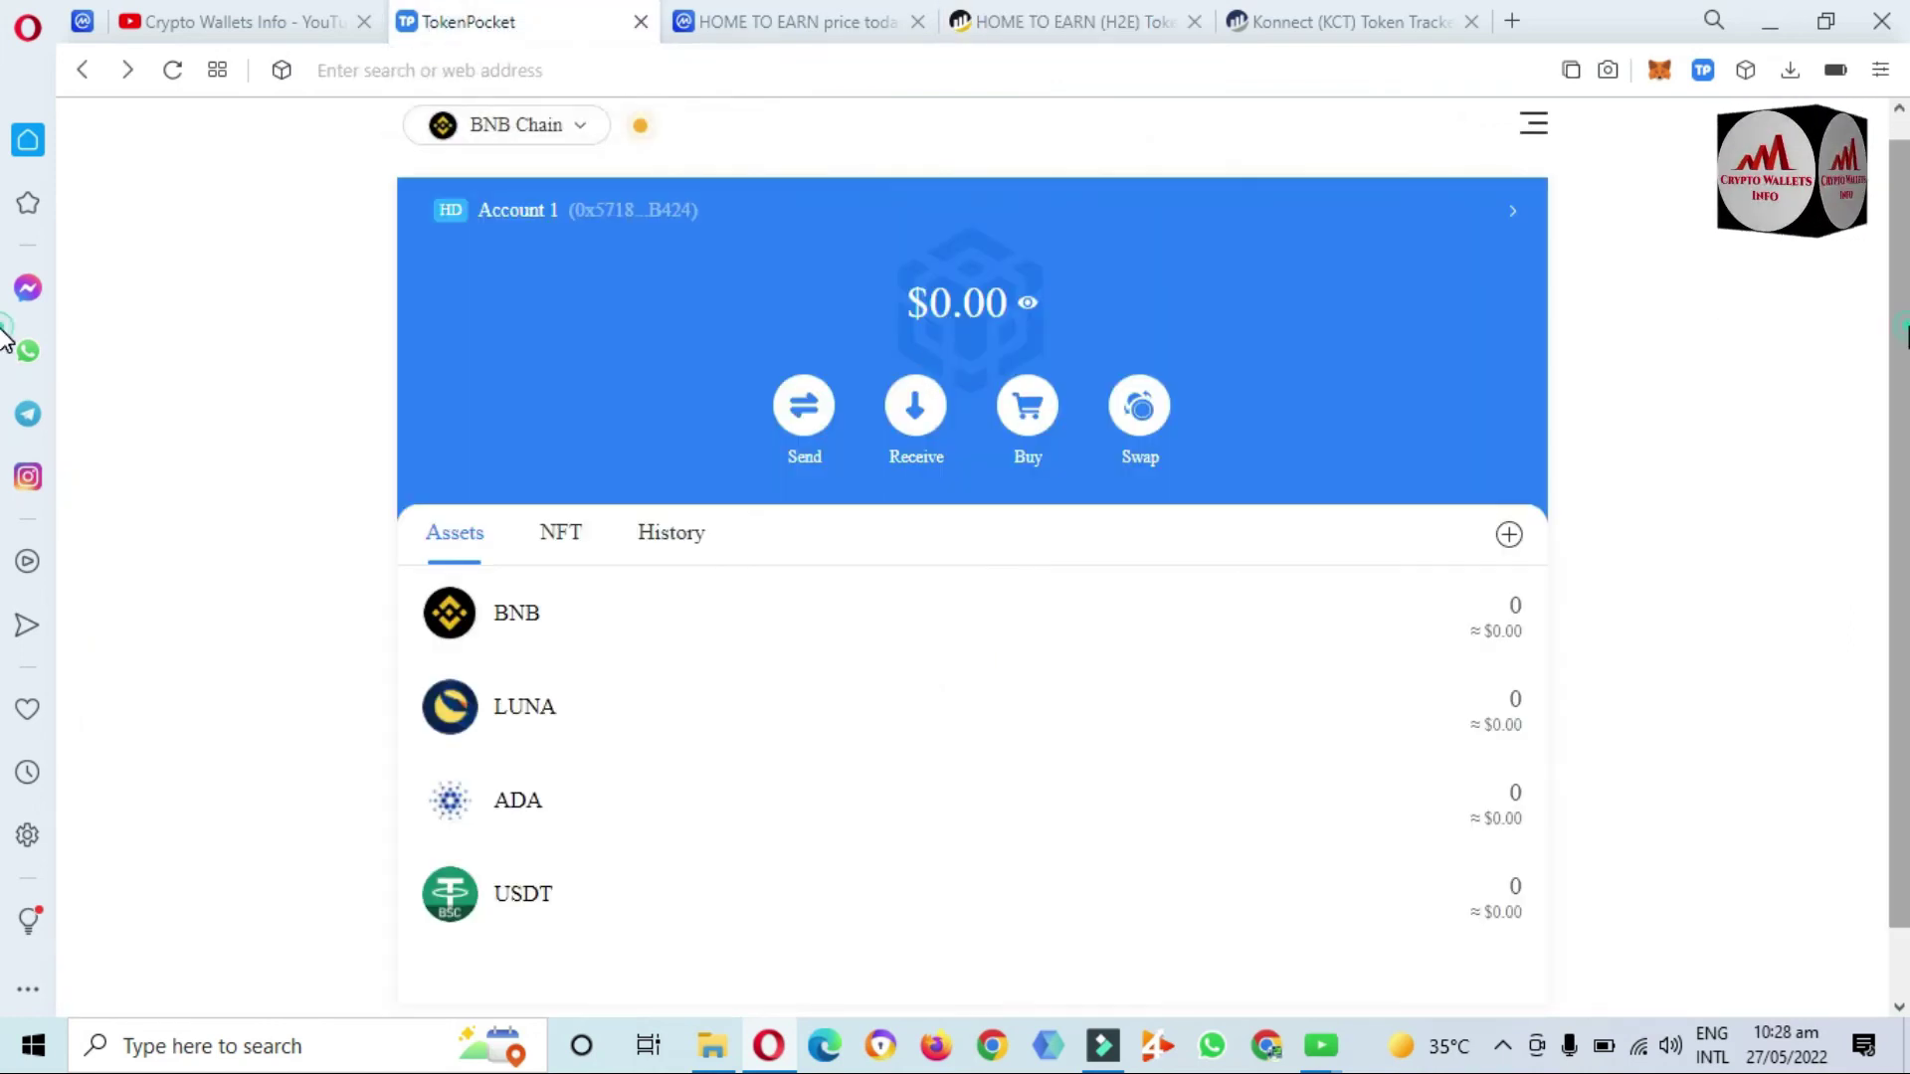
- Add H2E as a custom BNB Chain token from its pasted contract address, with 18 decimals
scroll(3, 398, "down", 1)
scroll(3, 398, "up", 1)
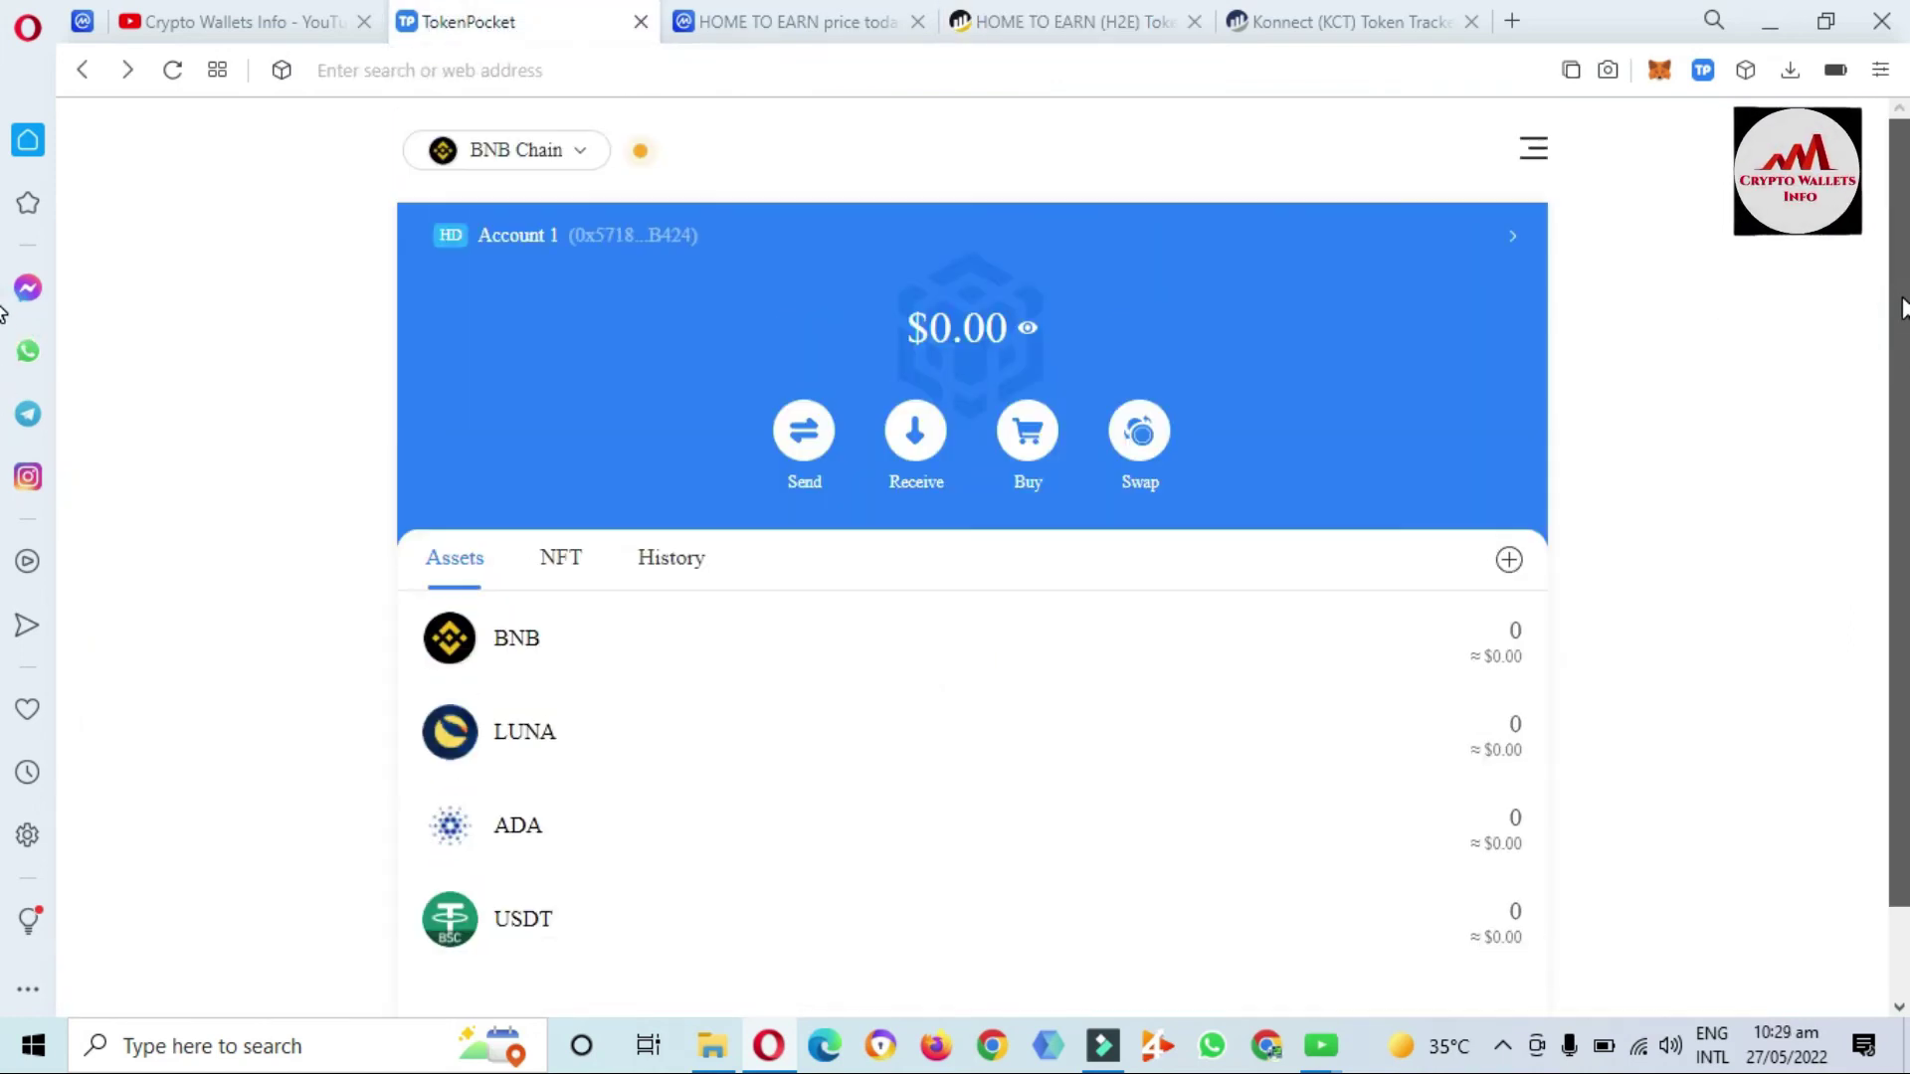
left_click(1508, 564)
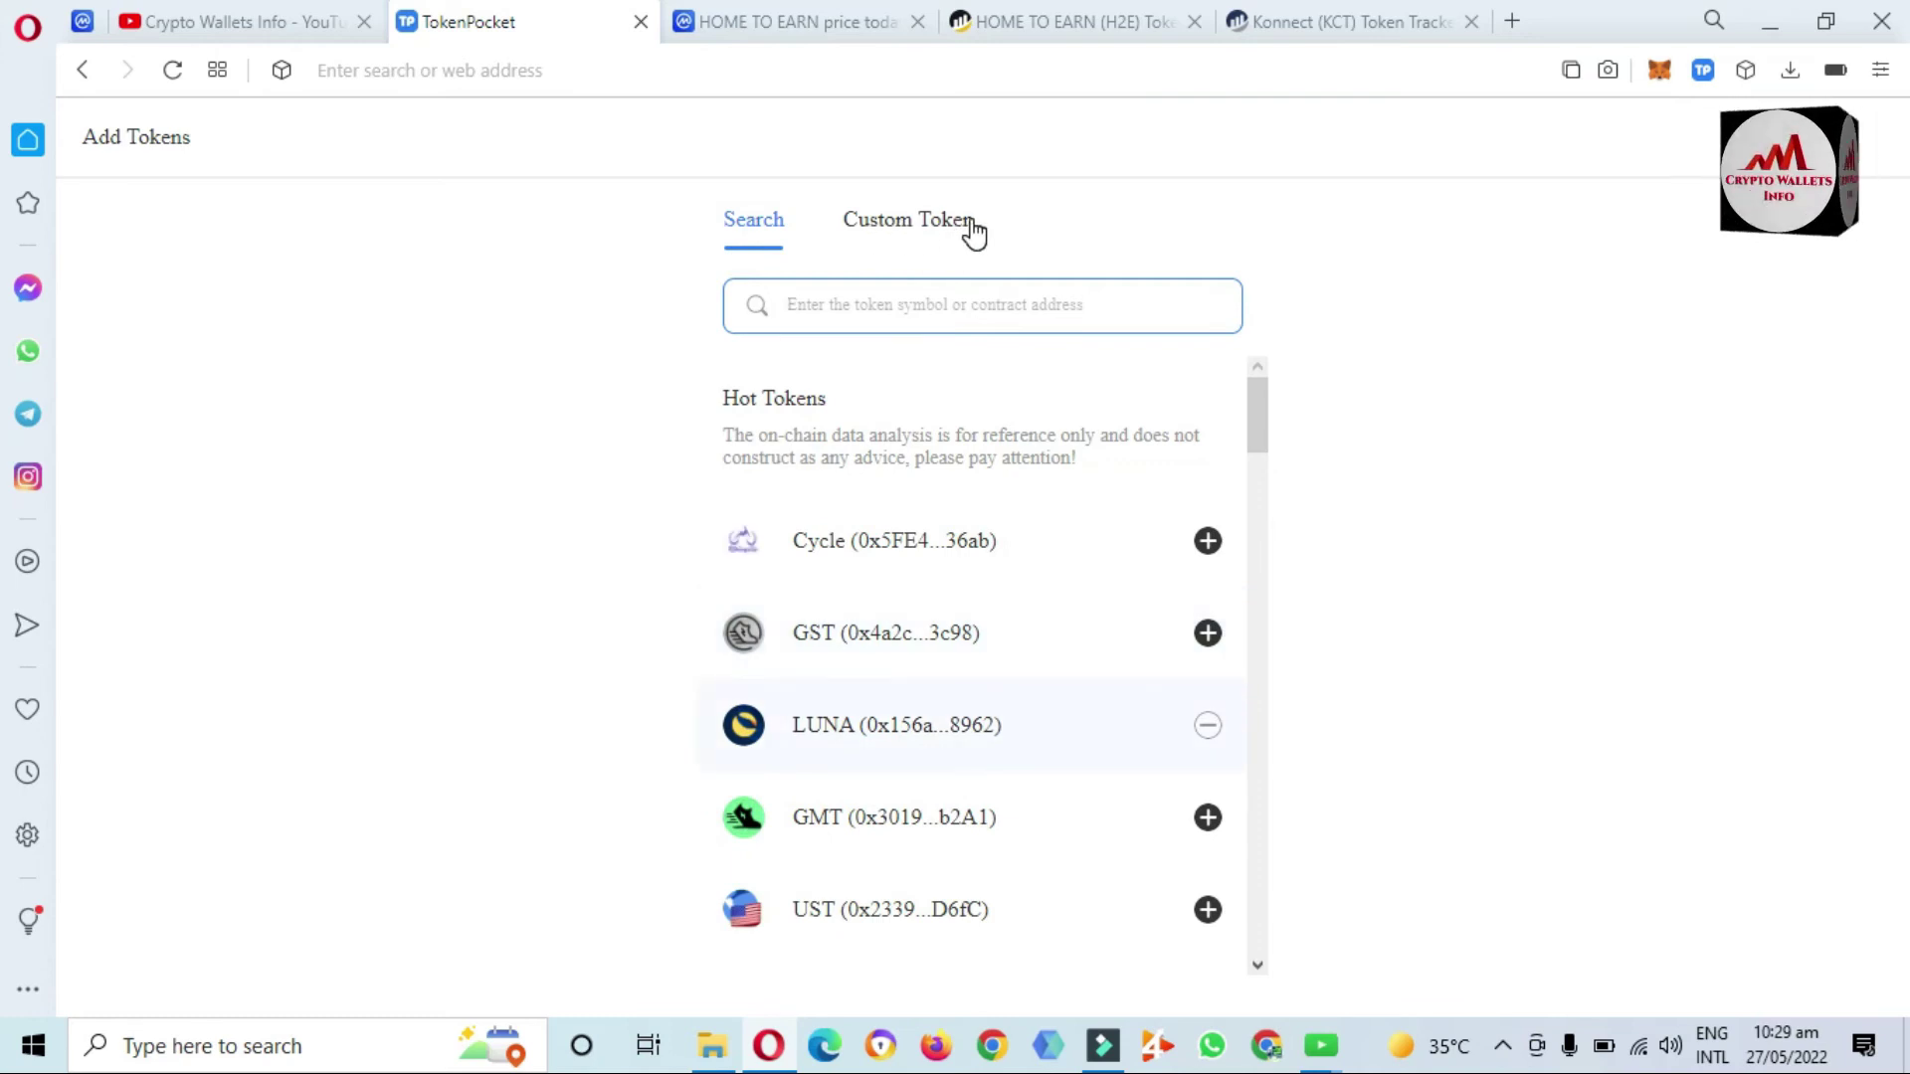
left_click(898, 235)
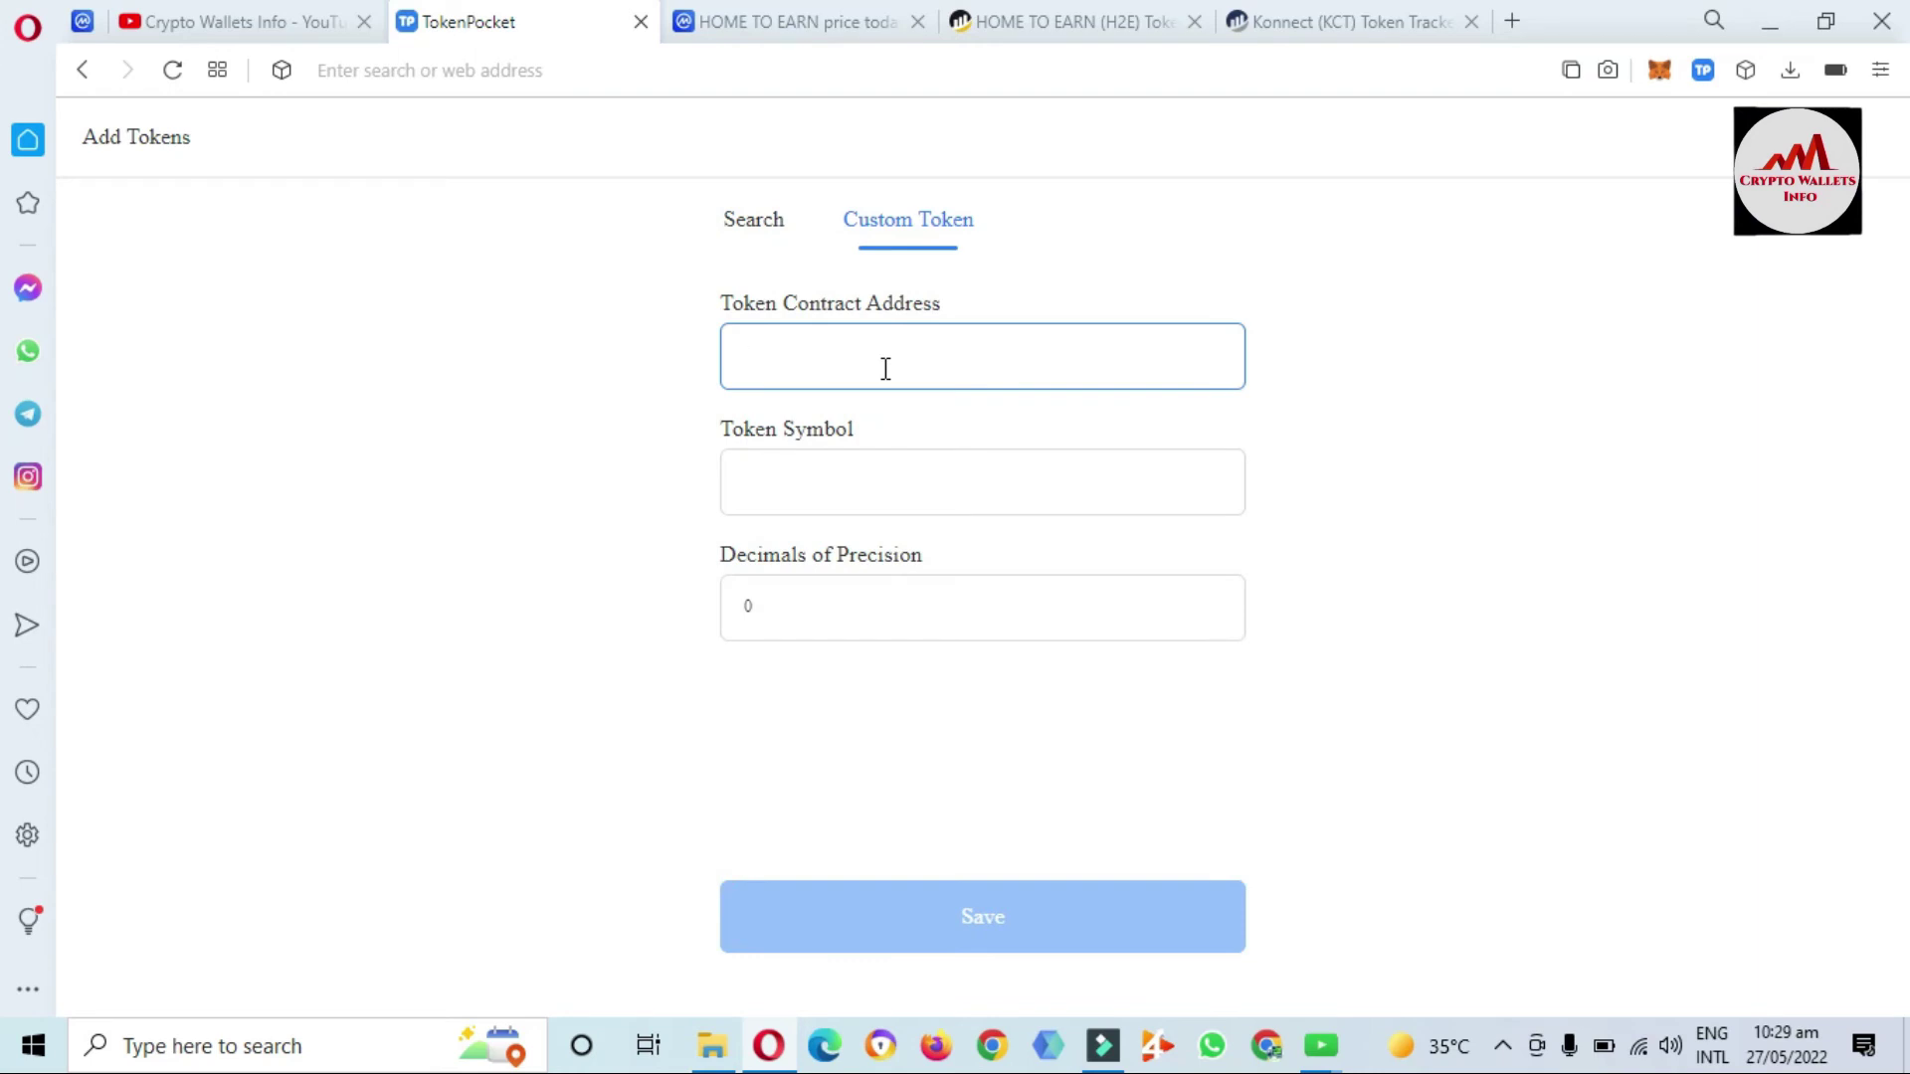
key("ctrl+v")
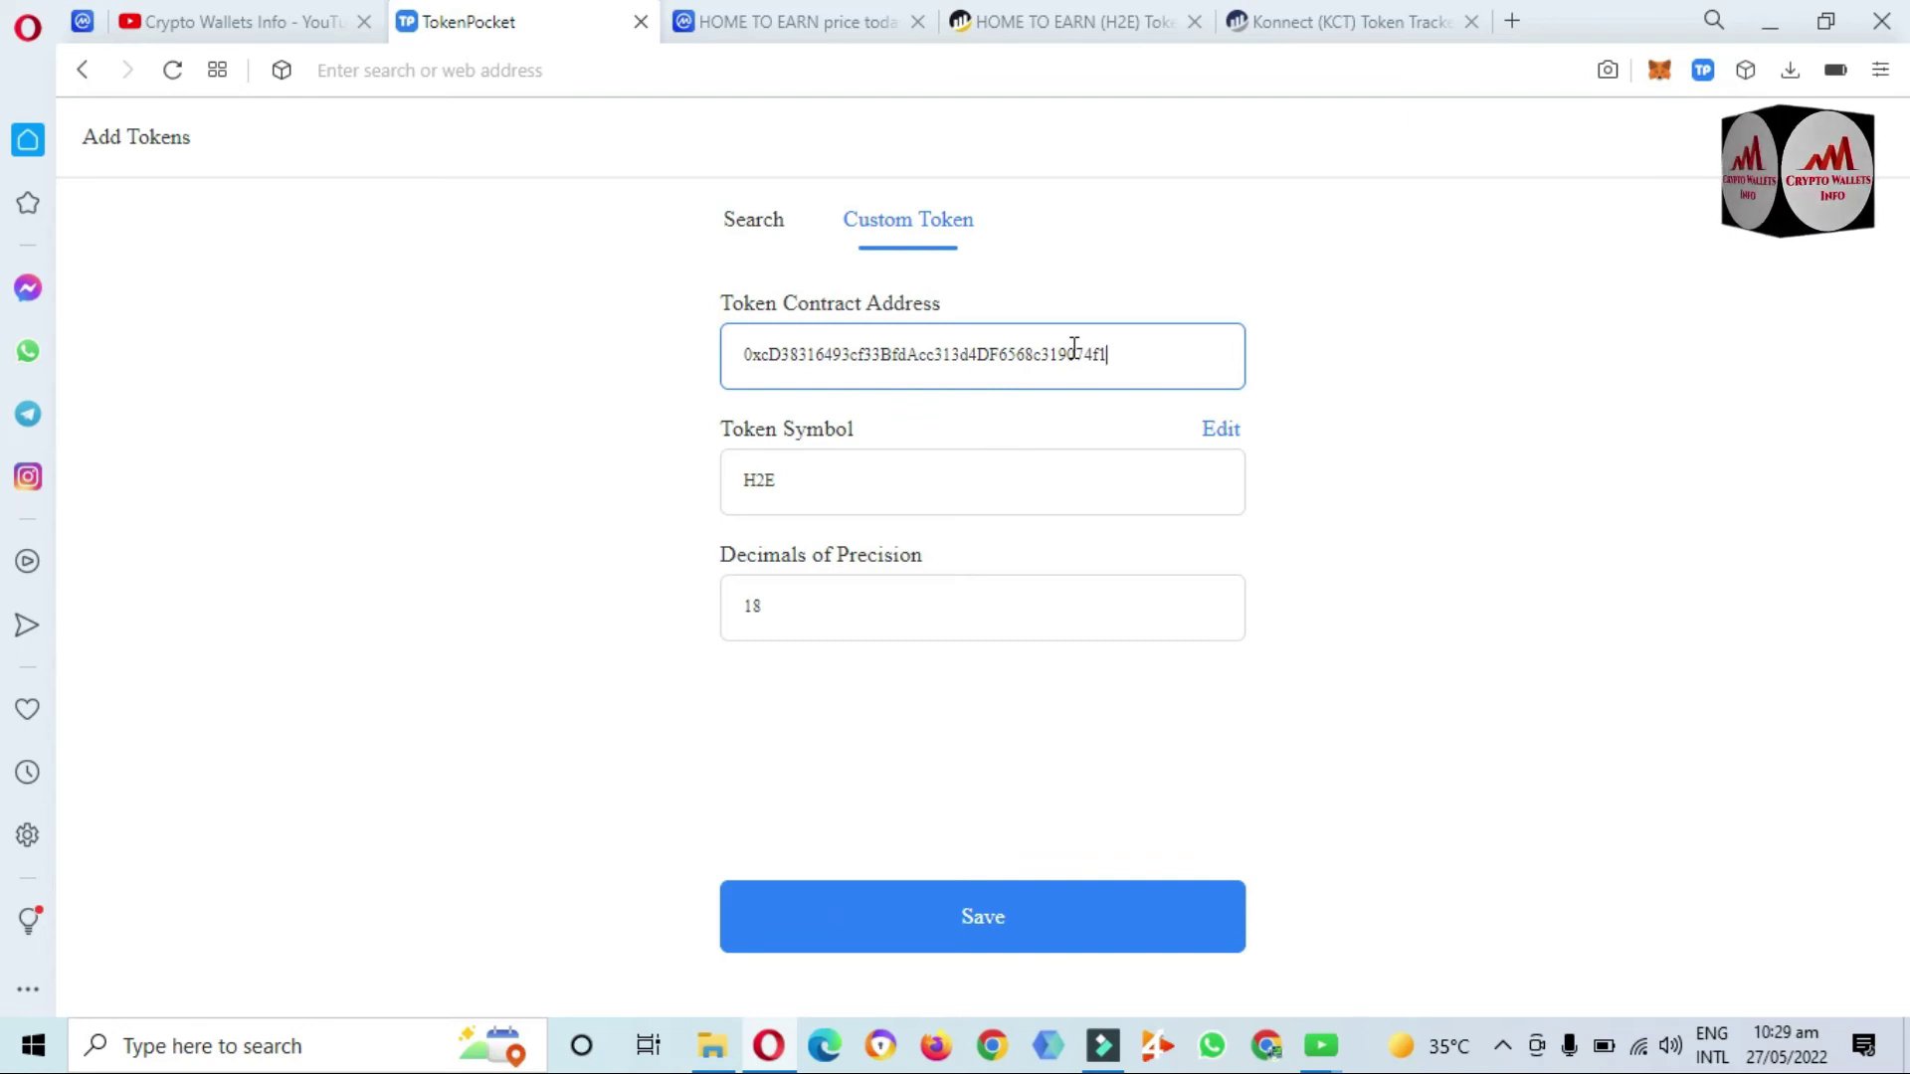
left_click(992, 920)
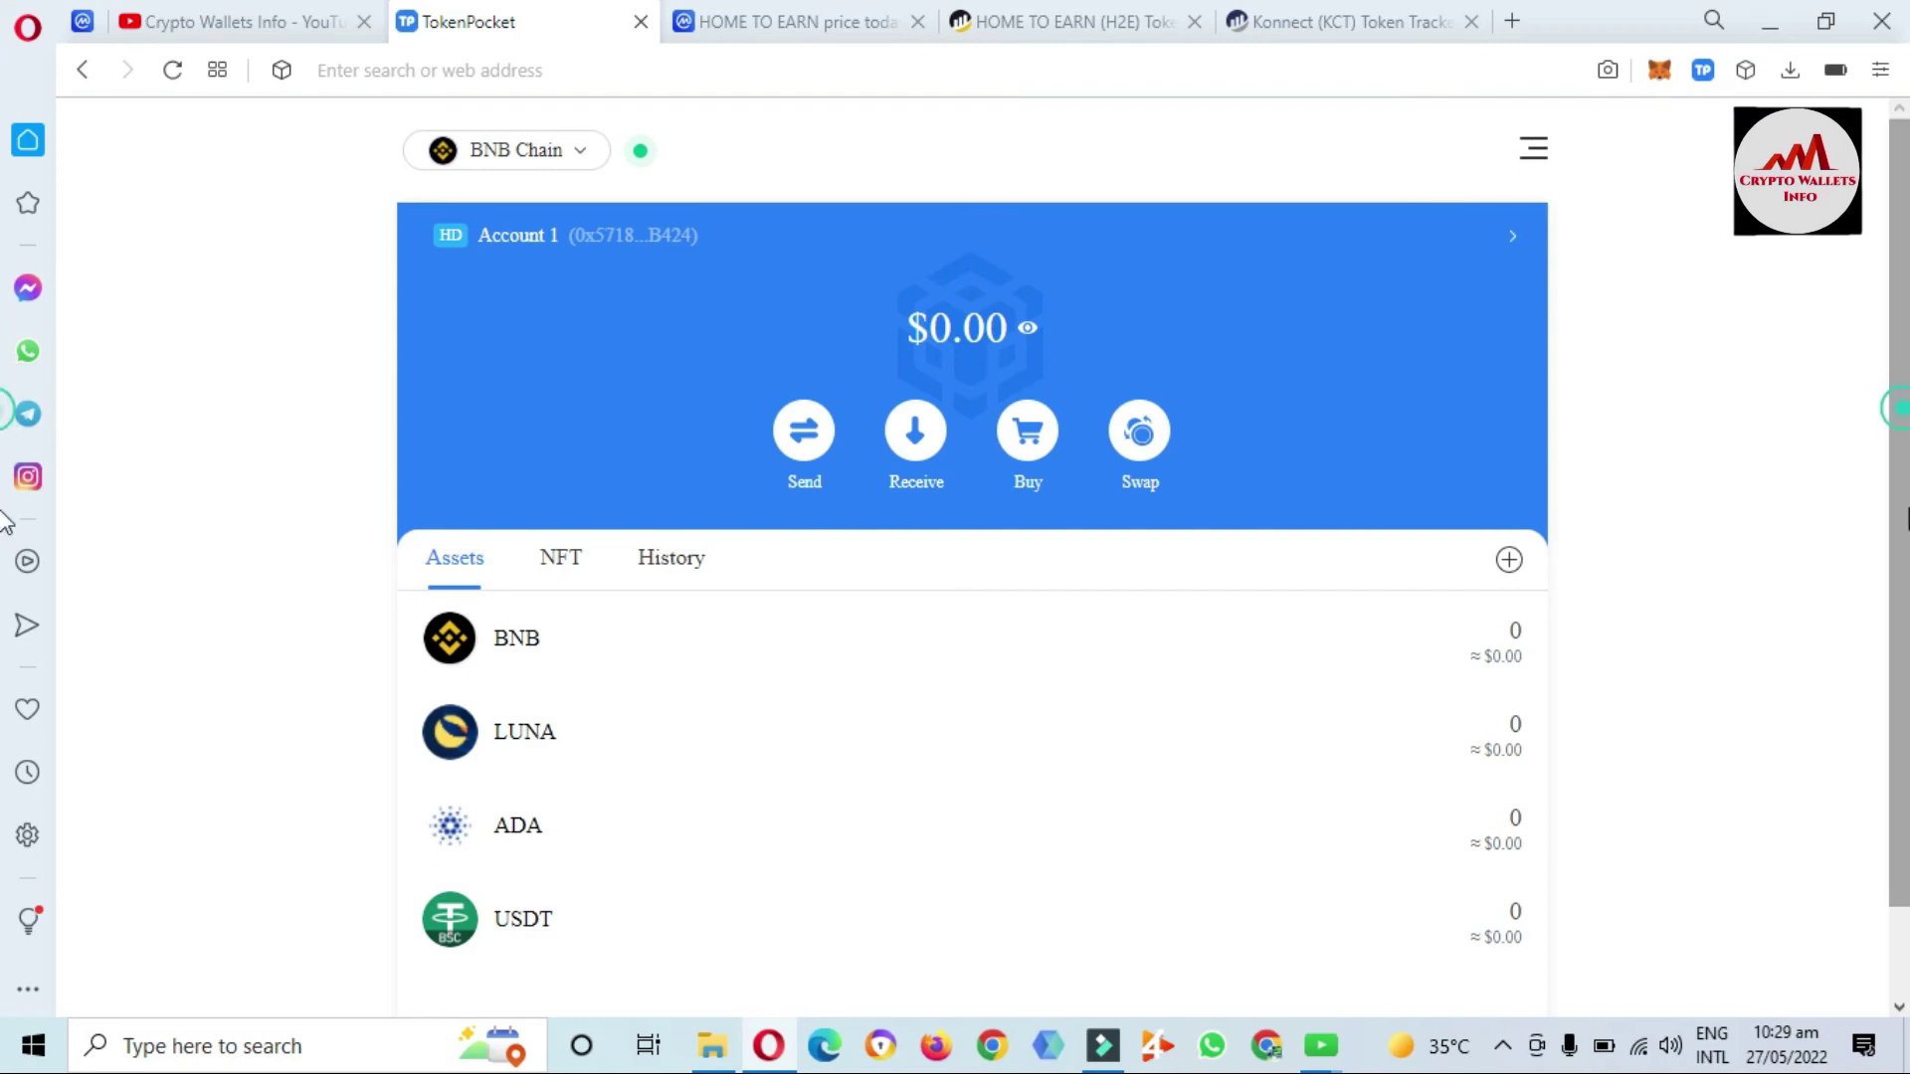
- Open the new H2E asset's details, showing a 0 H2E balance and no transactions
left_click(1902, 654)
left_click_drag(1904, 855, 1902, 863)
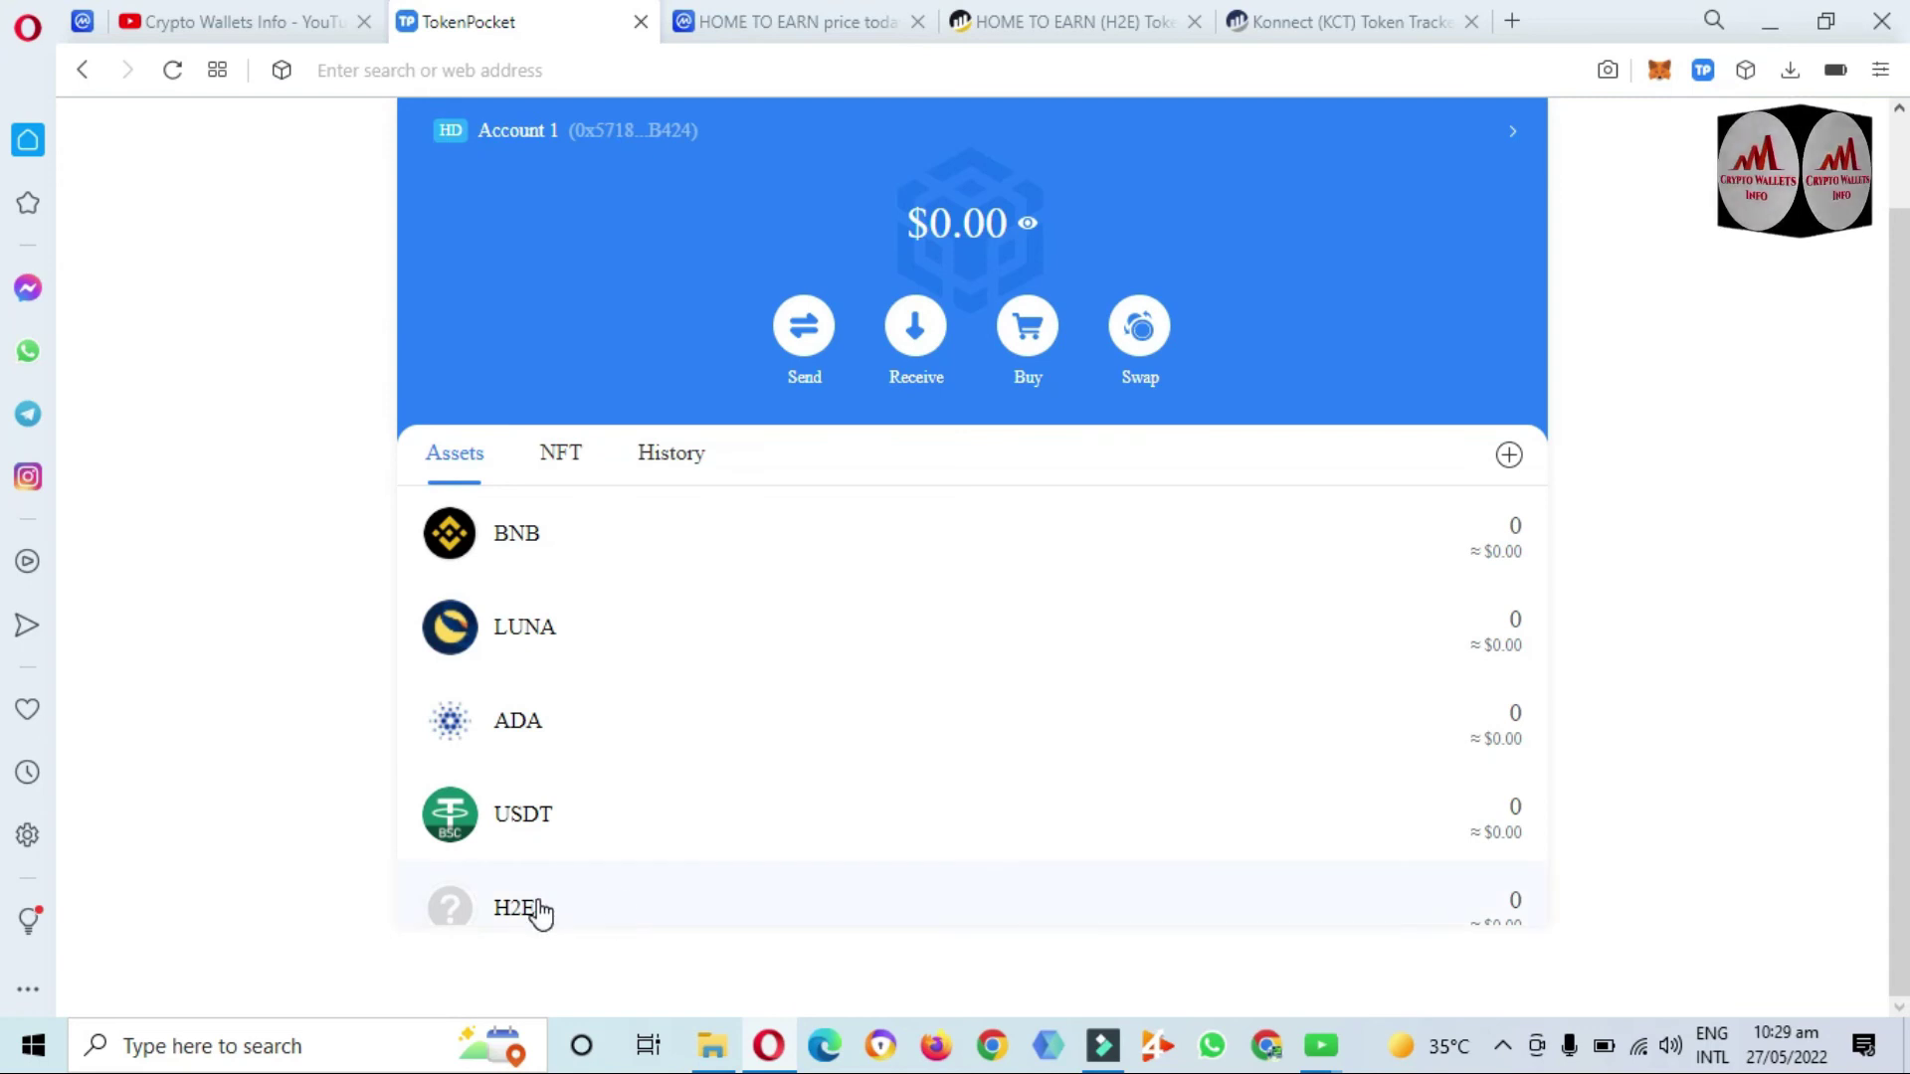
left_click(584, 898)
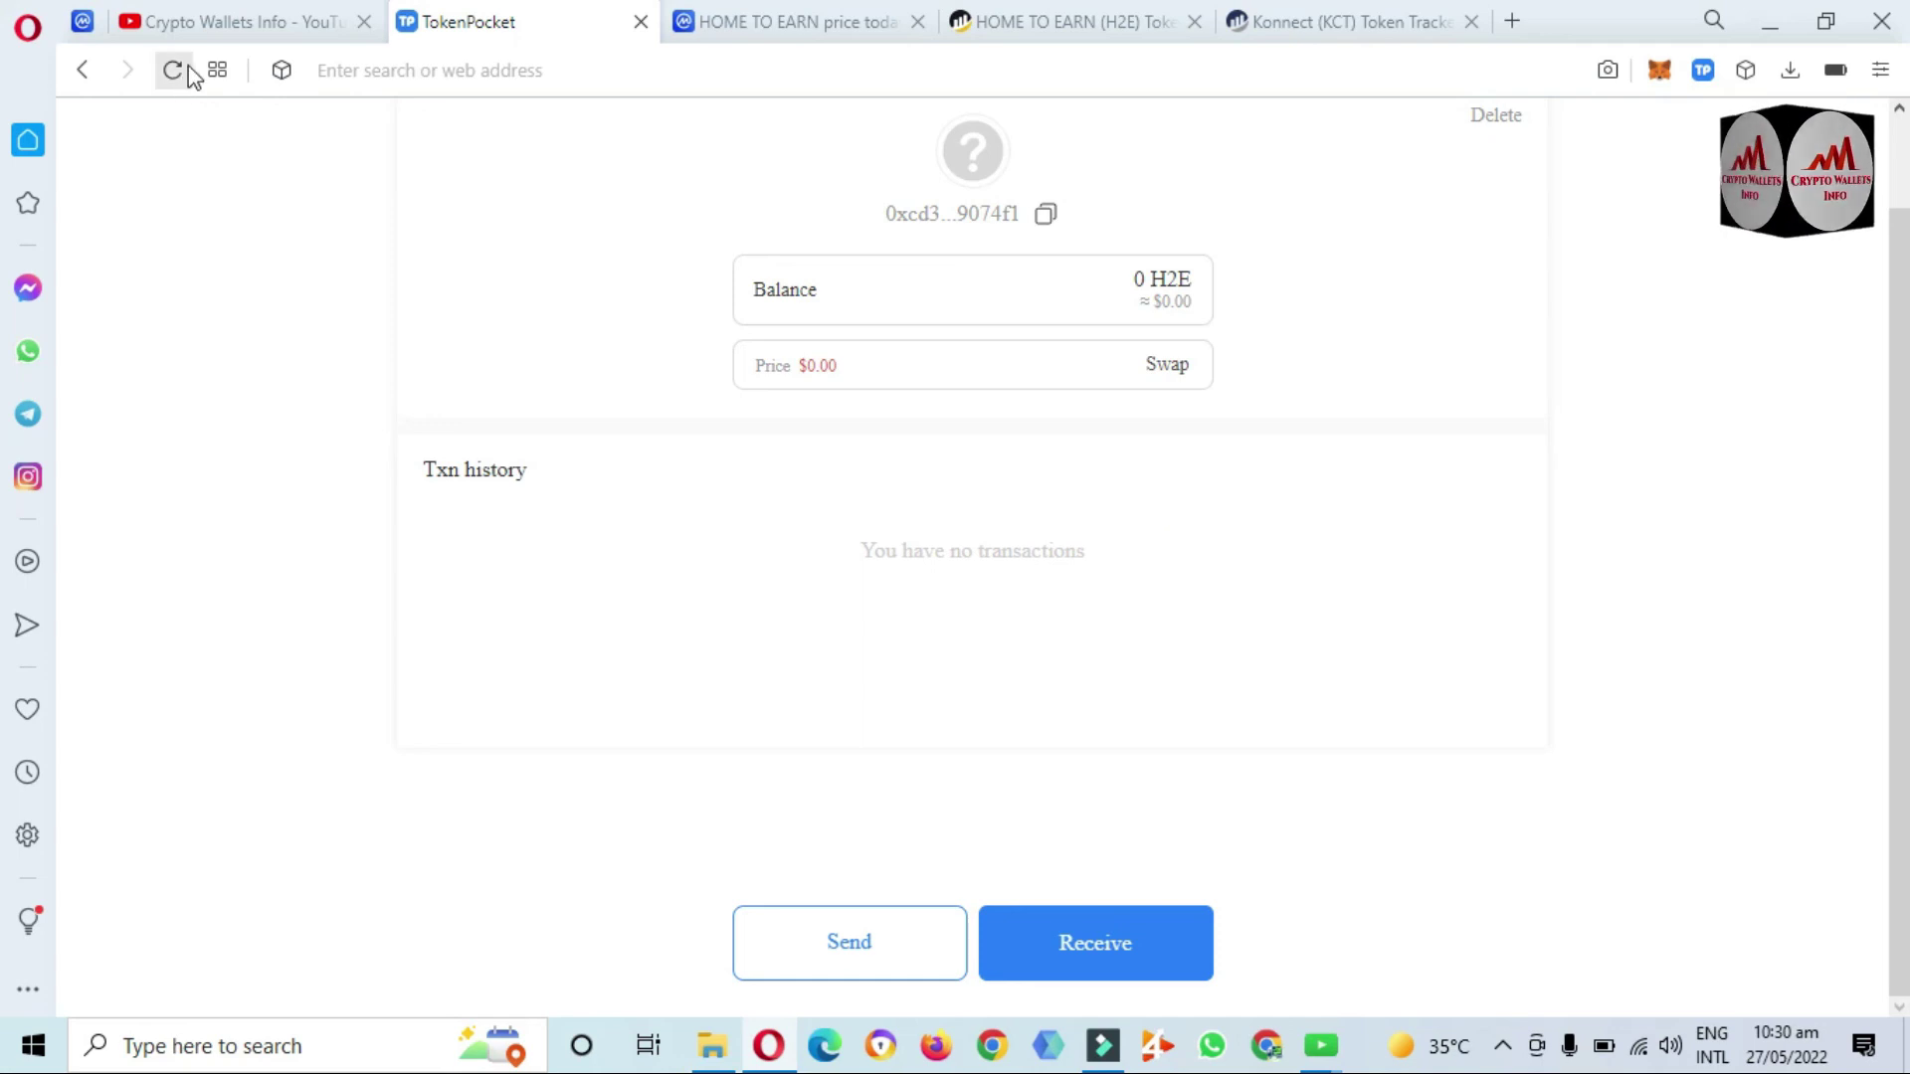
- Go to the Crypto Wallets Info YouTube channel and scroll through its home page
left_click(219, 16)
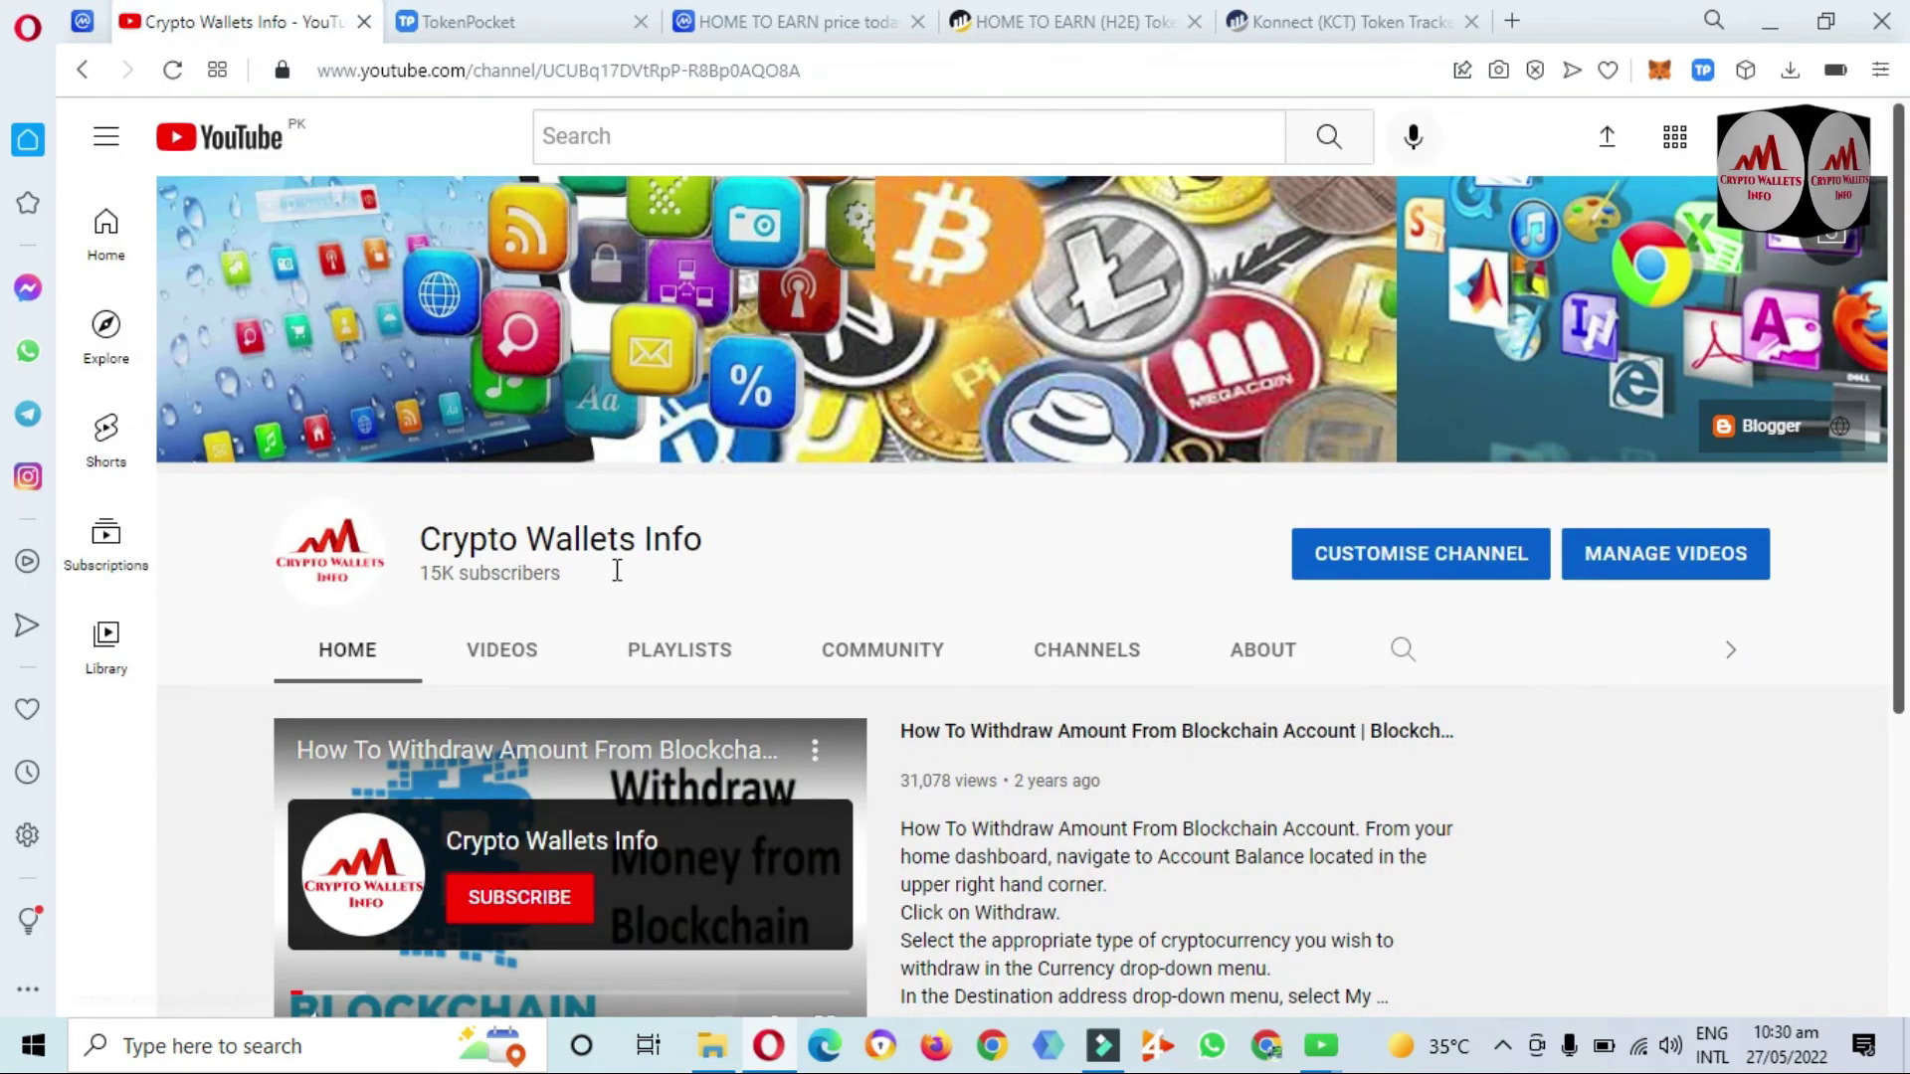
left_click_drag(708, 542, 405, 541)
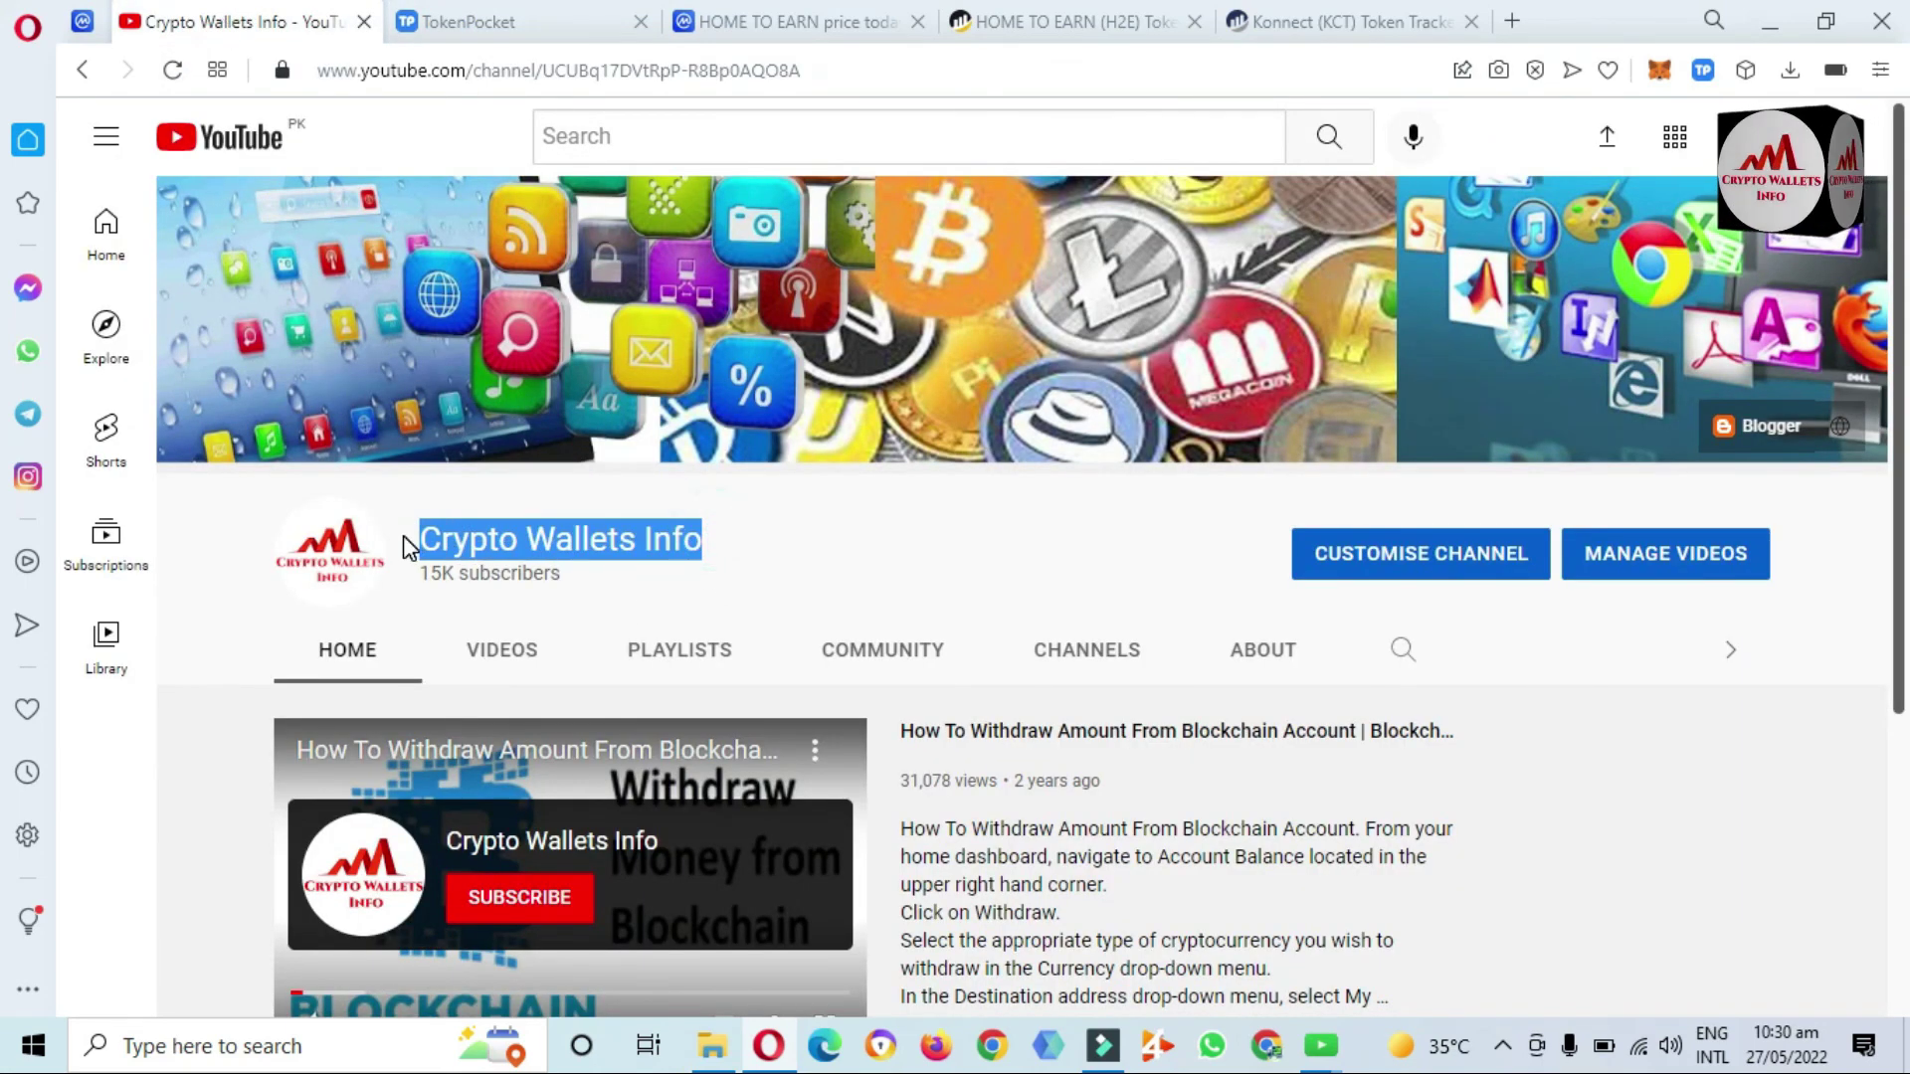
left_click(741, 554)
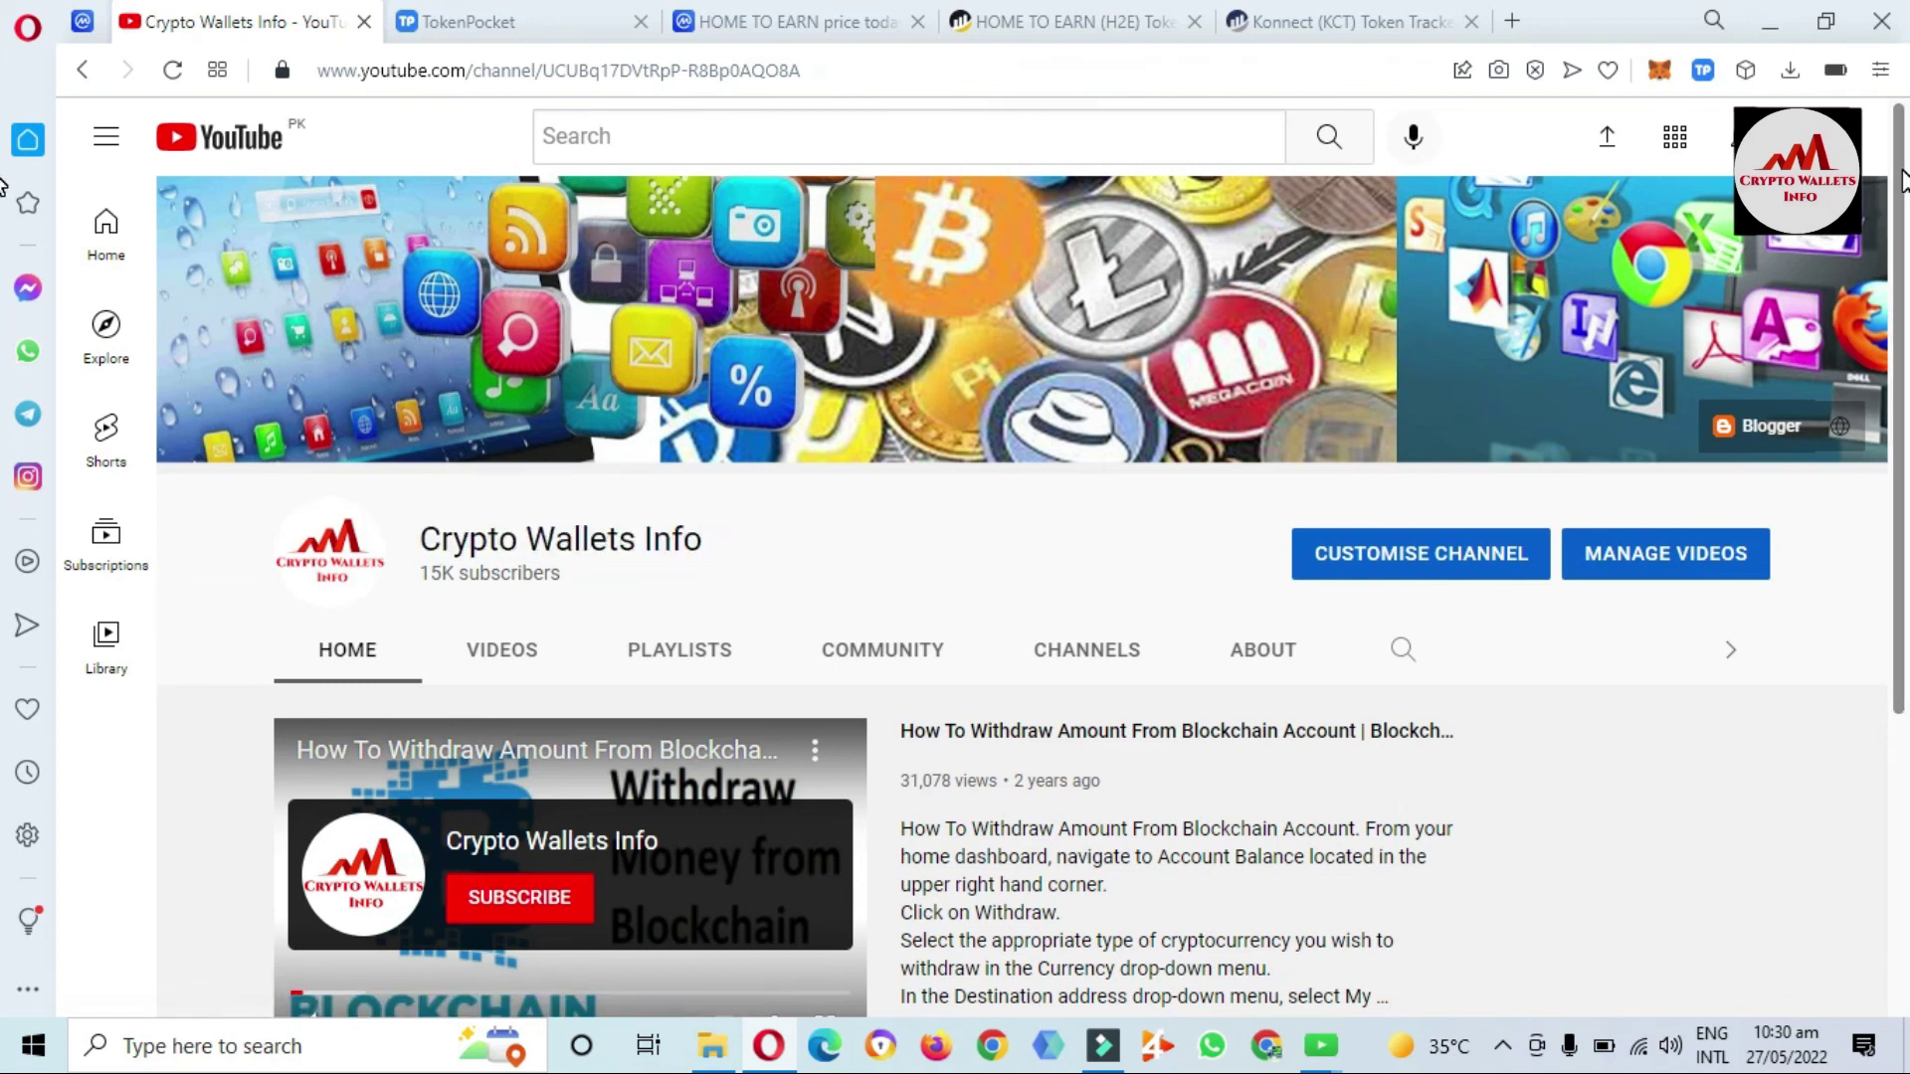
scroll(1902, 179, "down", 5)
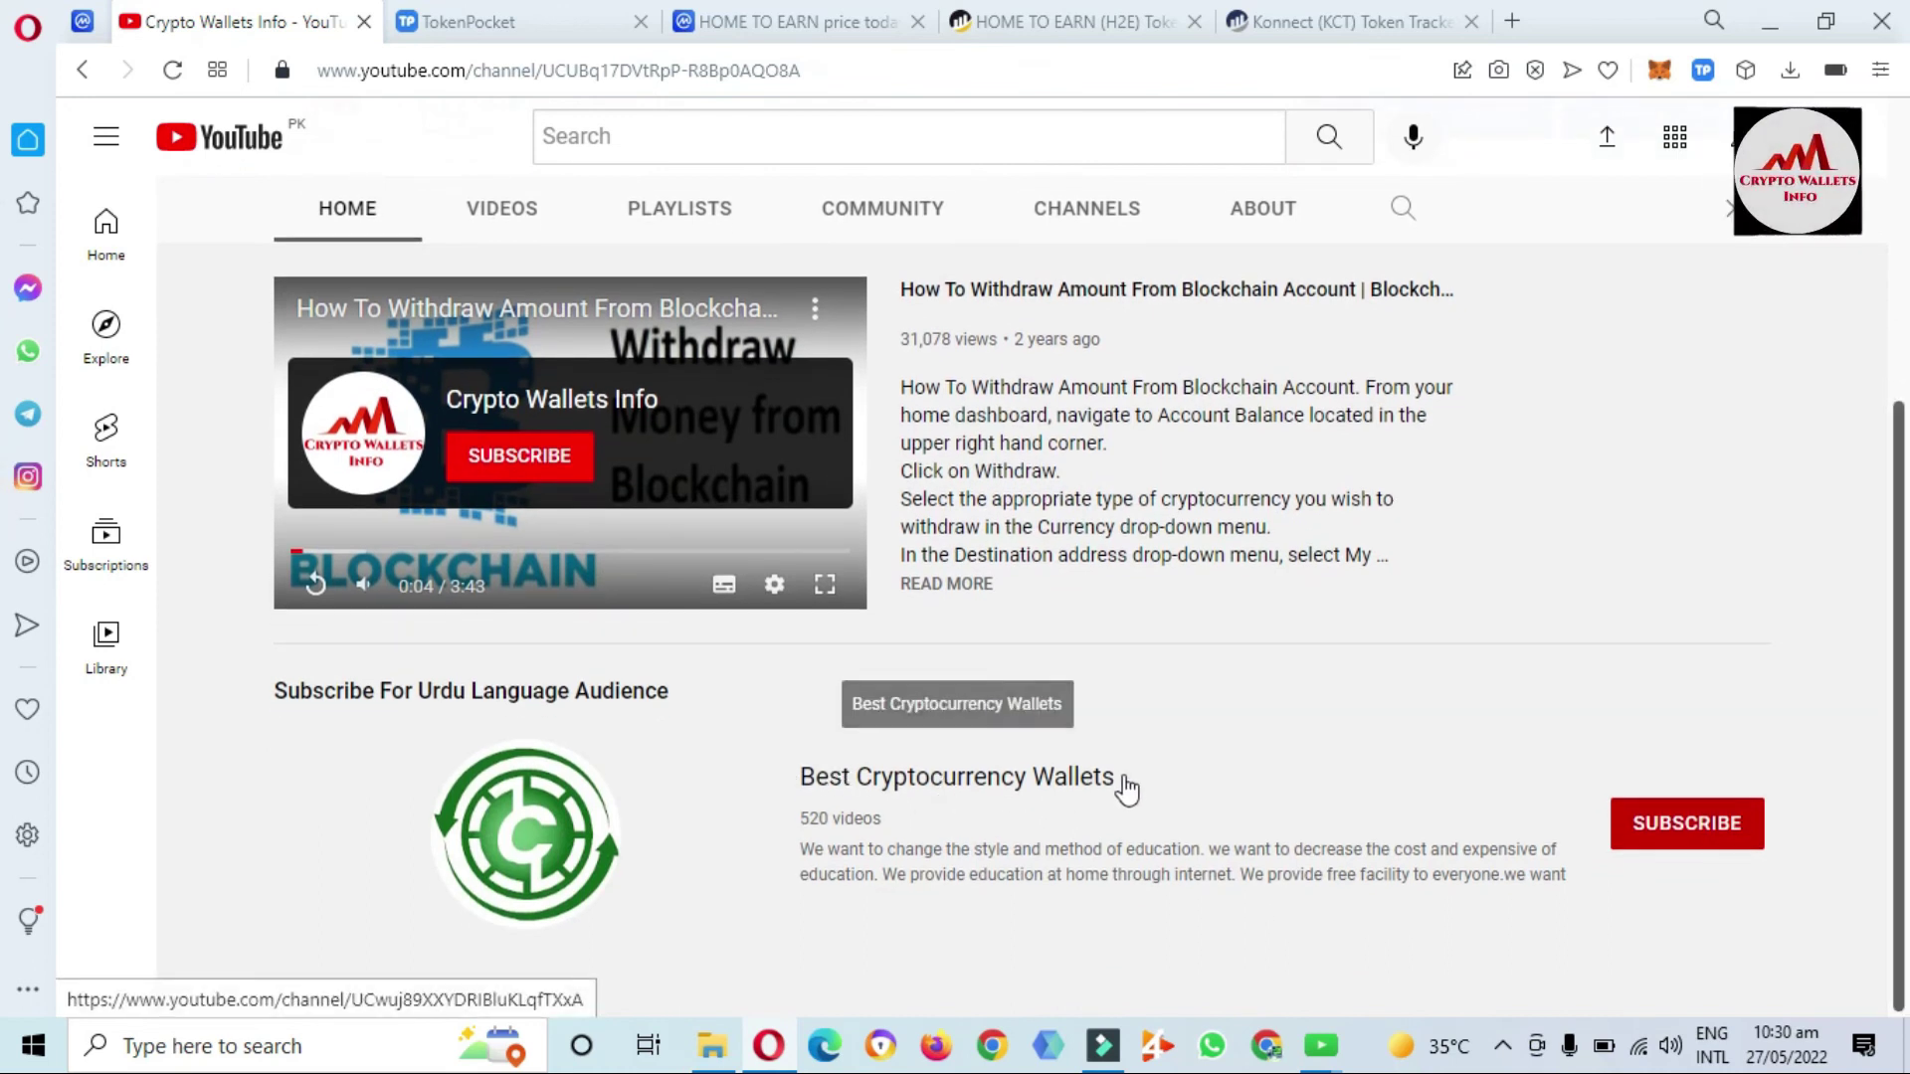
left_click(1898, 648)
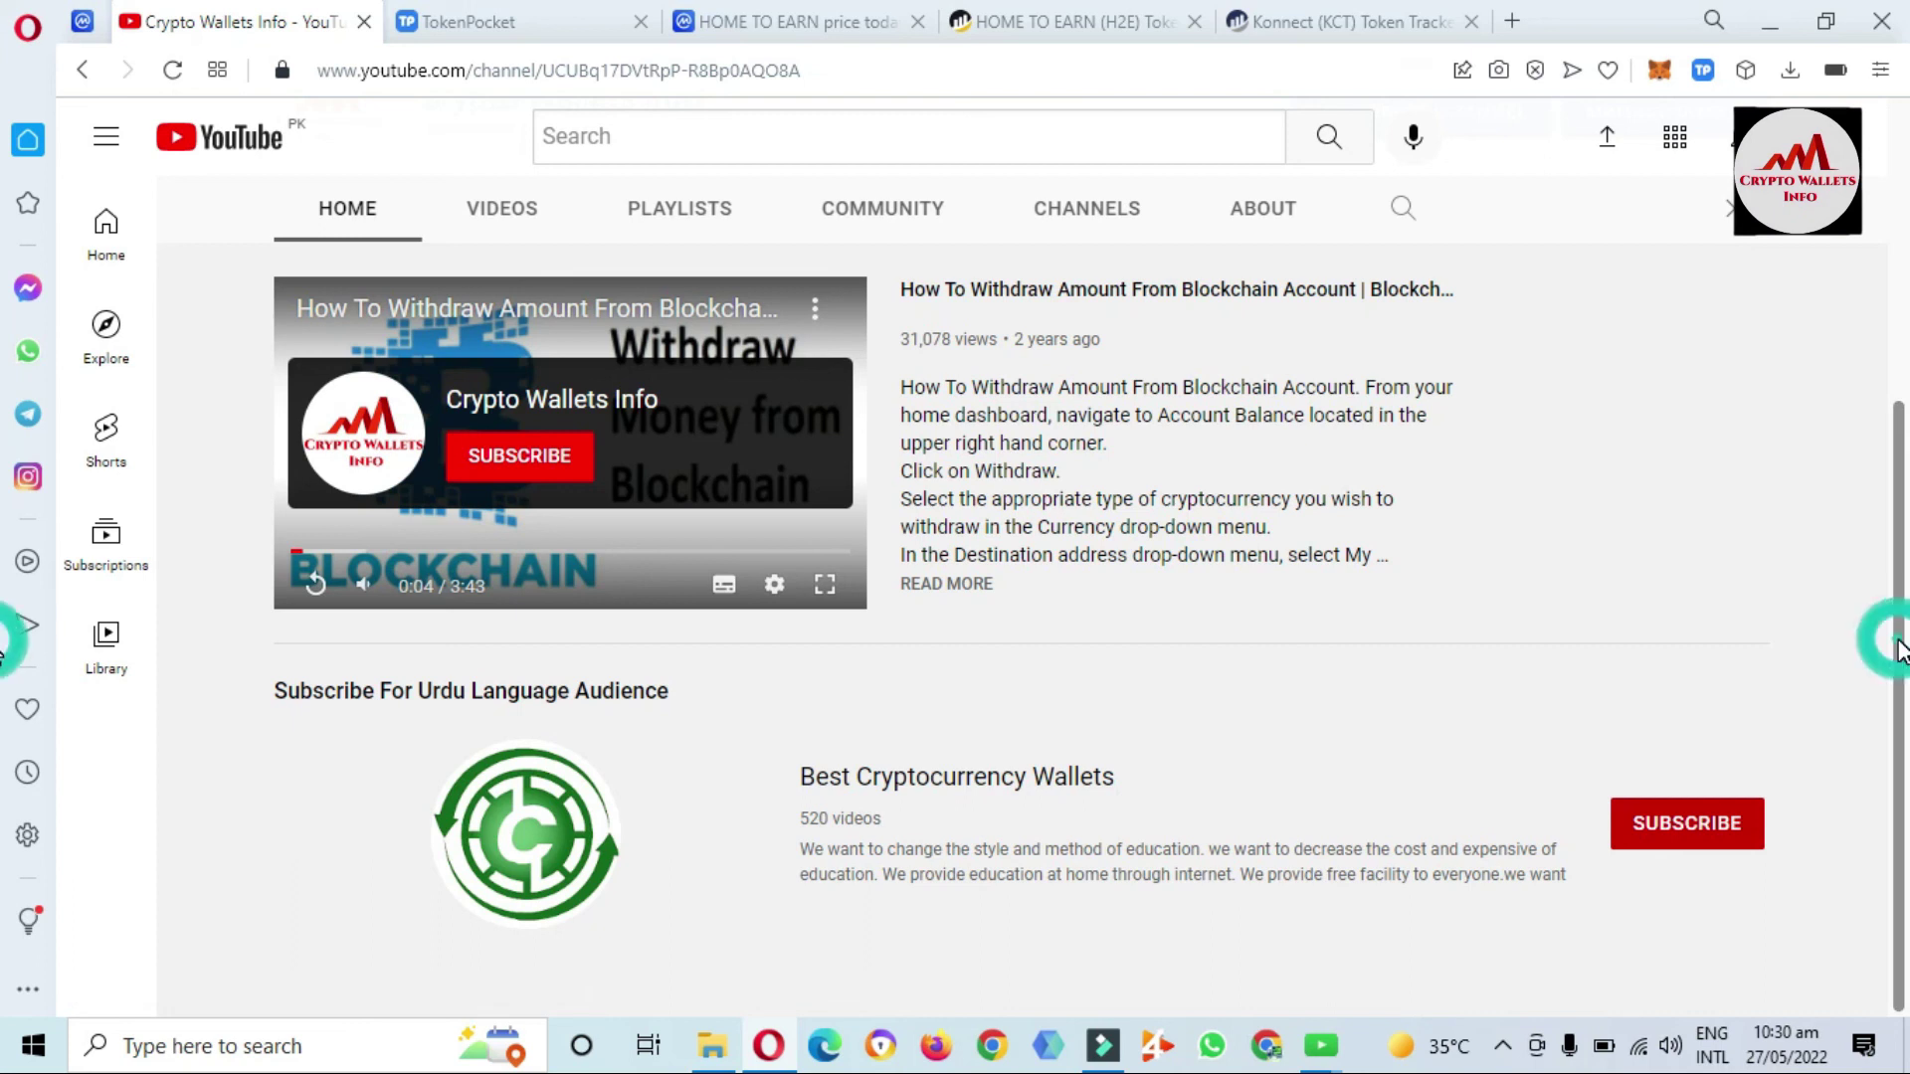
left_click_drag(1900, 649, 1900, 646)
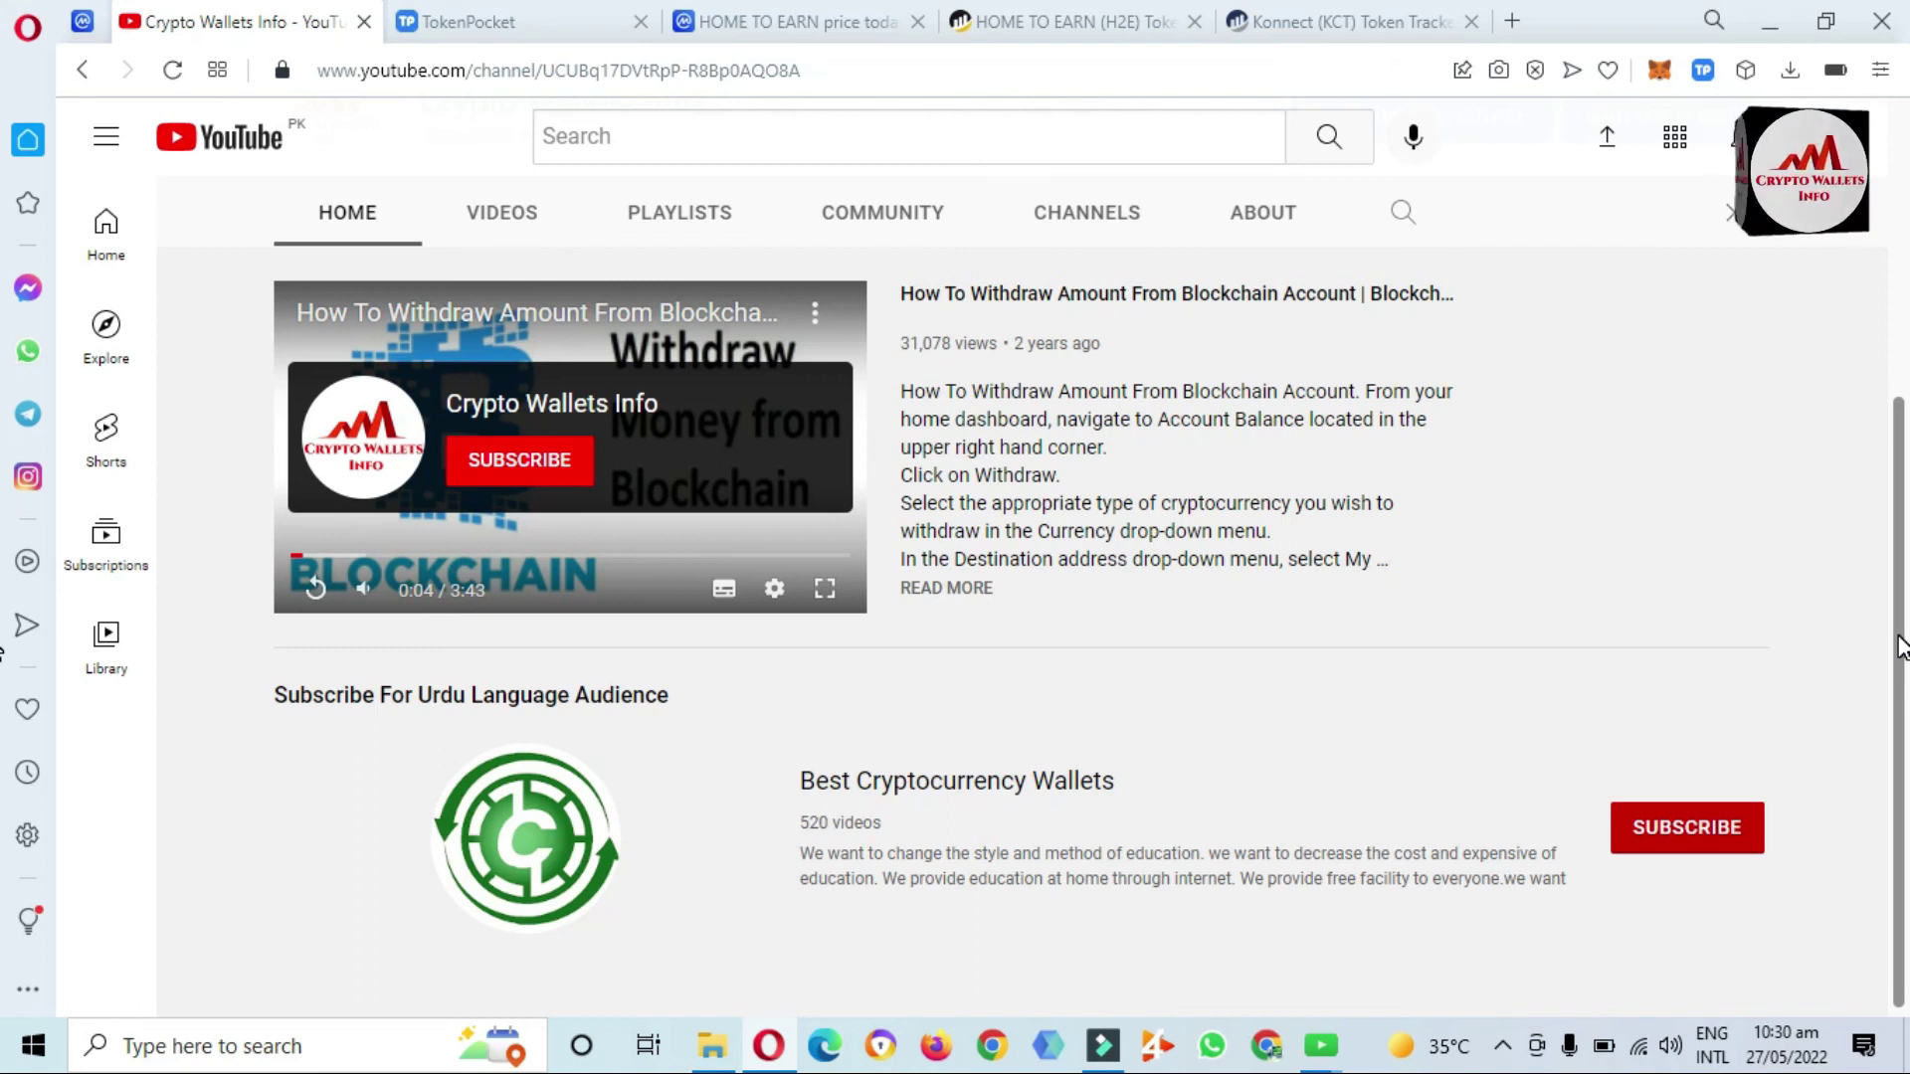
left_click_drag(1899, 649, 1900, 344)
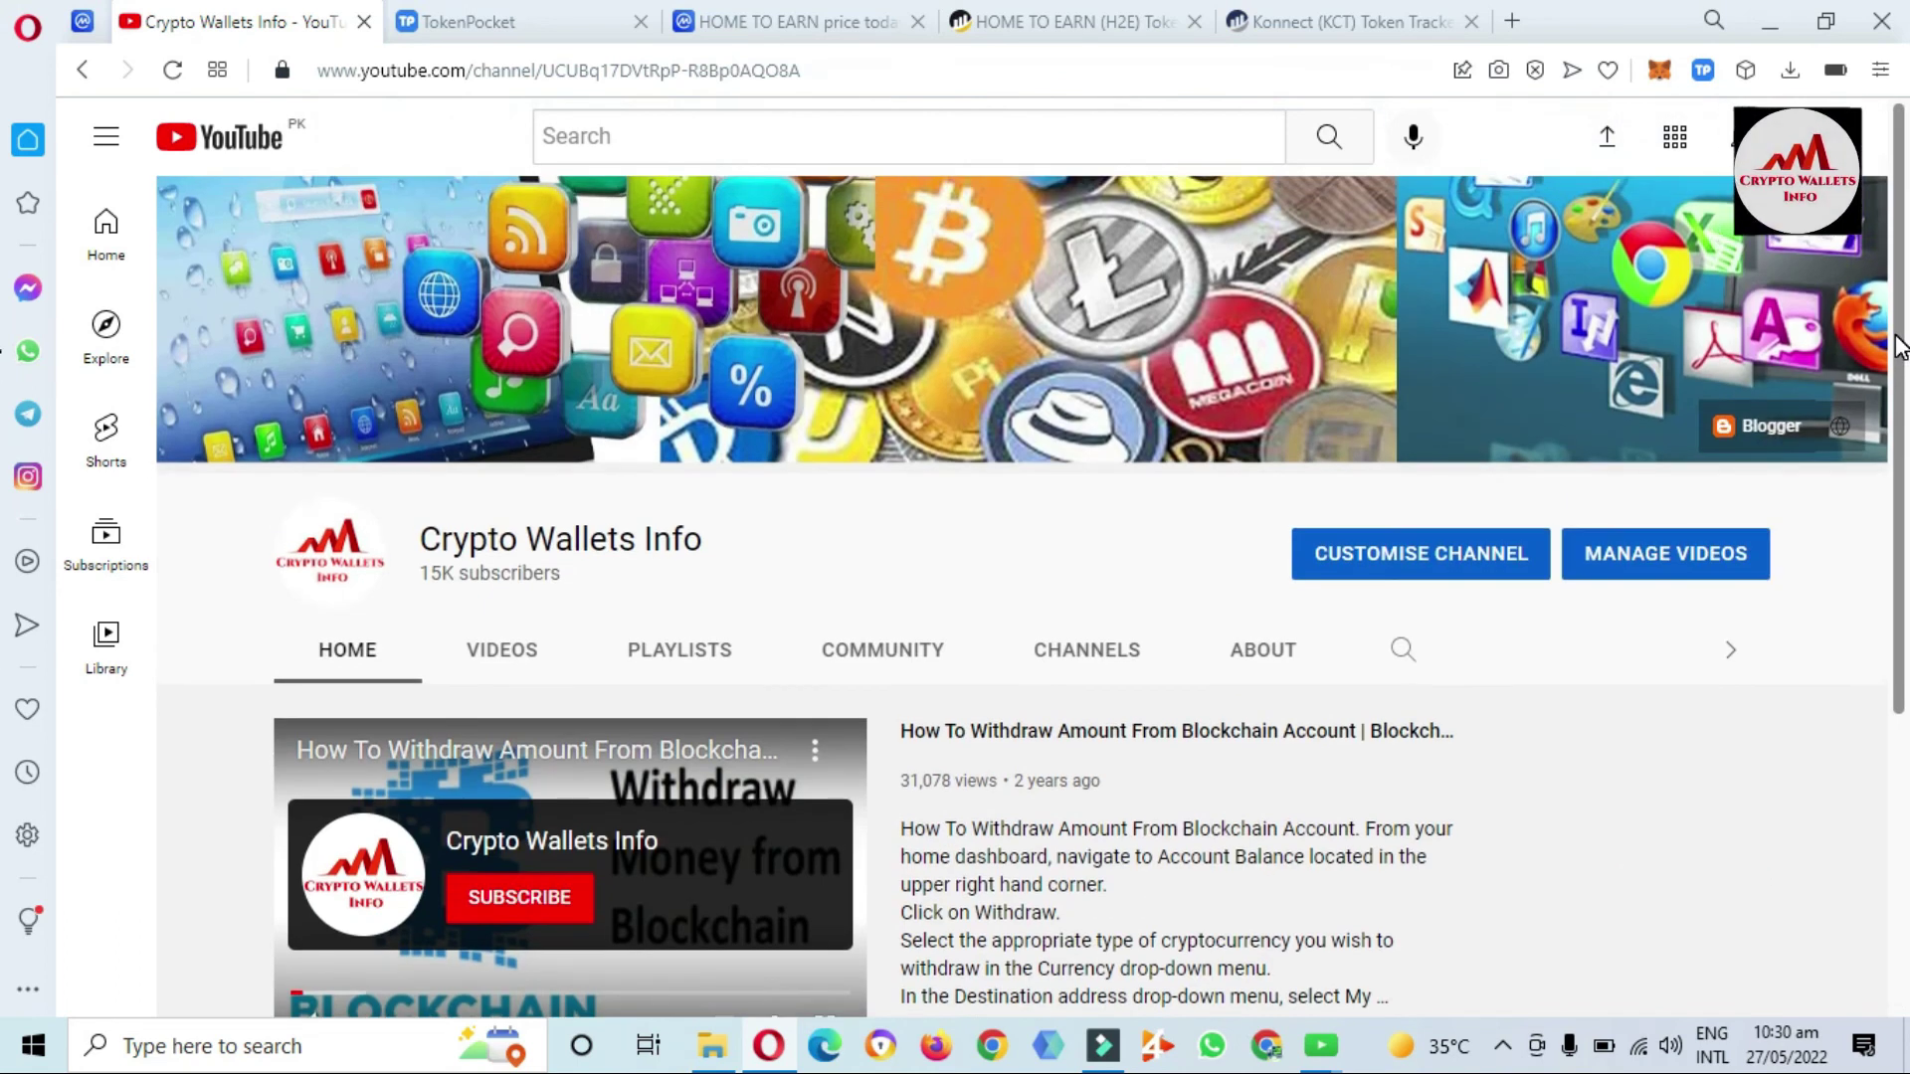
- Browse the channel's Videos tab listing its TokenPocket and MetaMask tutorials
left_click(514, 657)
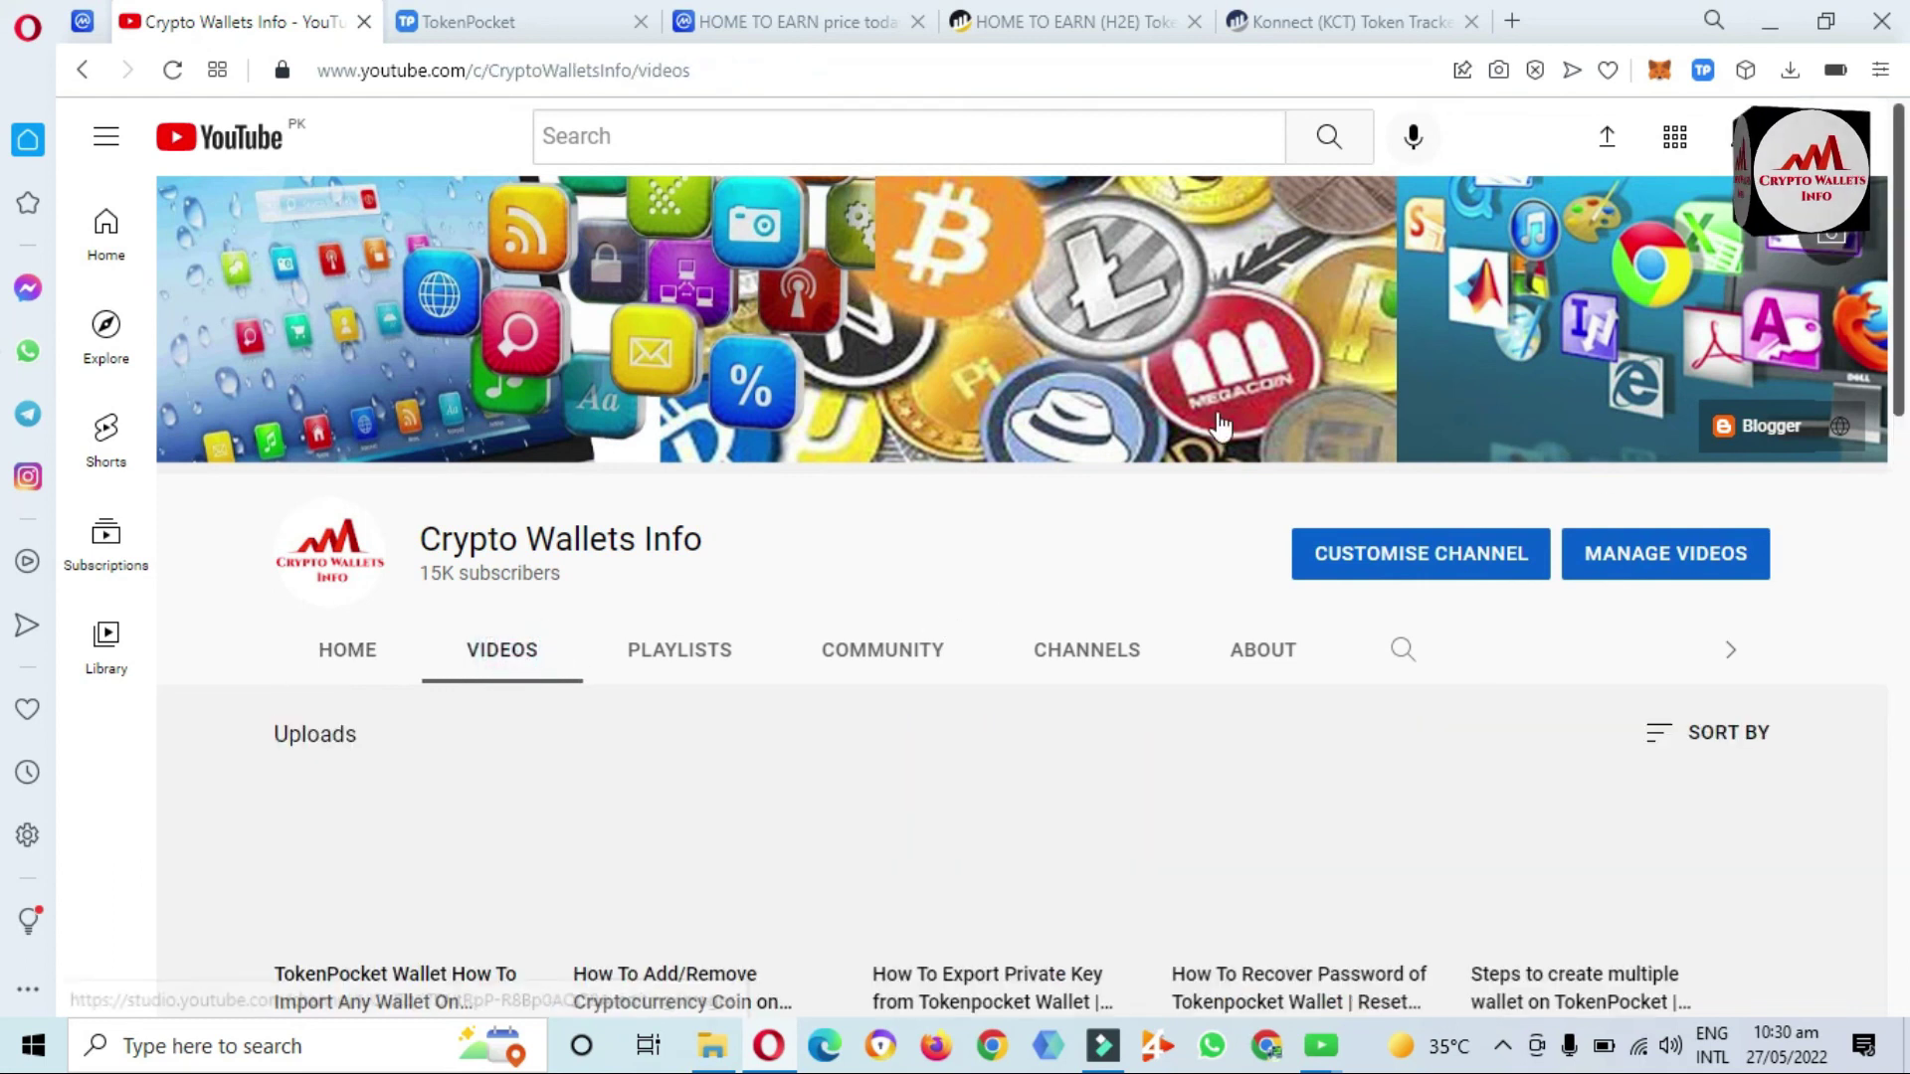
scroll(3, 234, "down", 8)
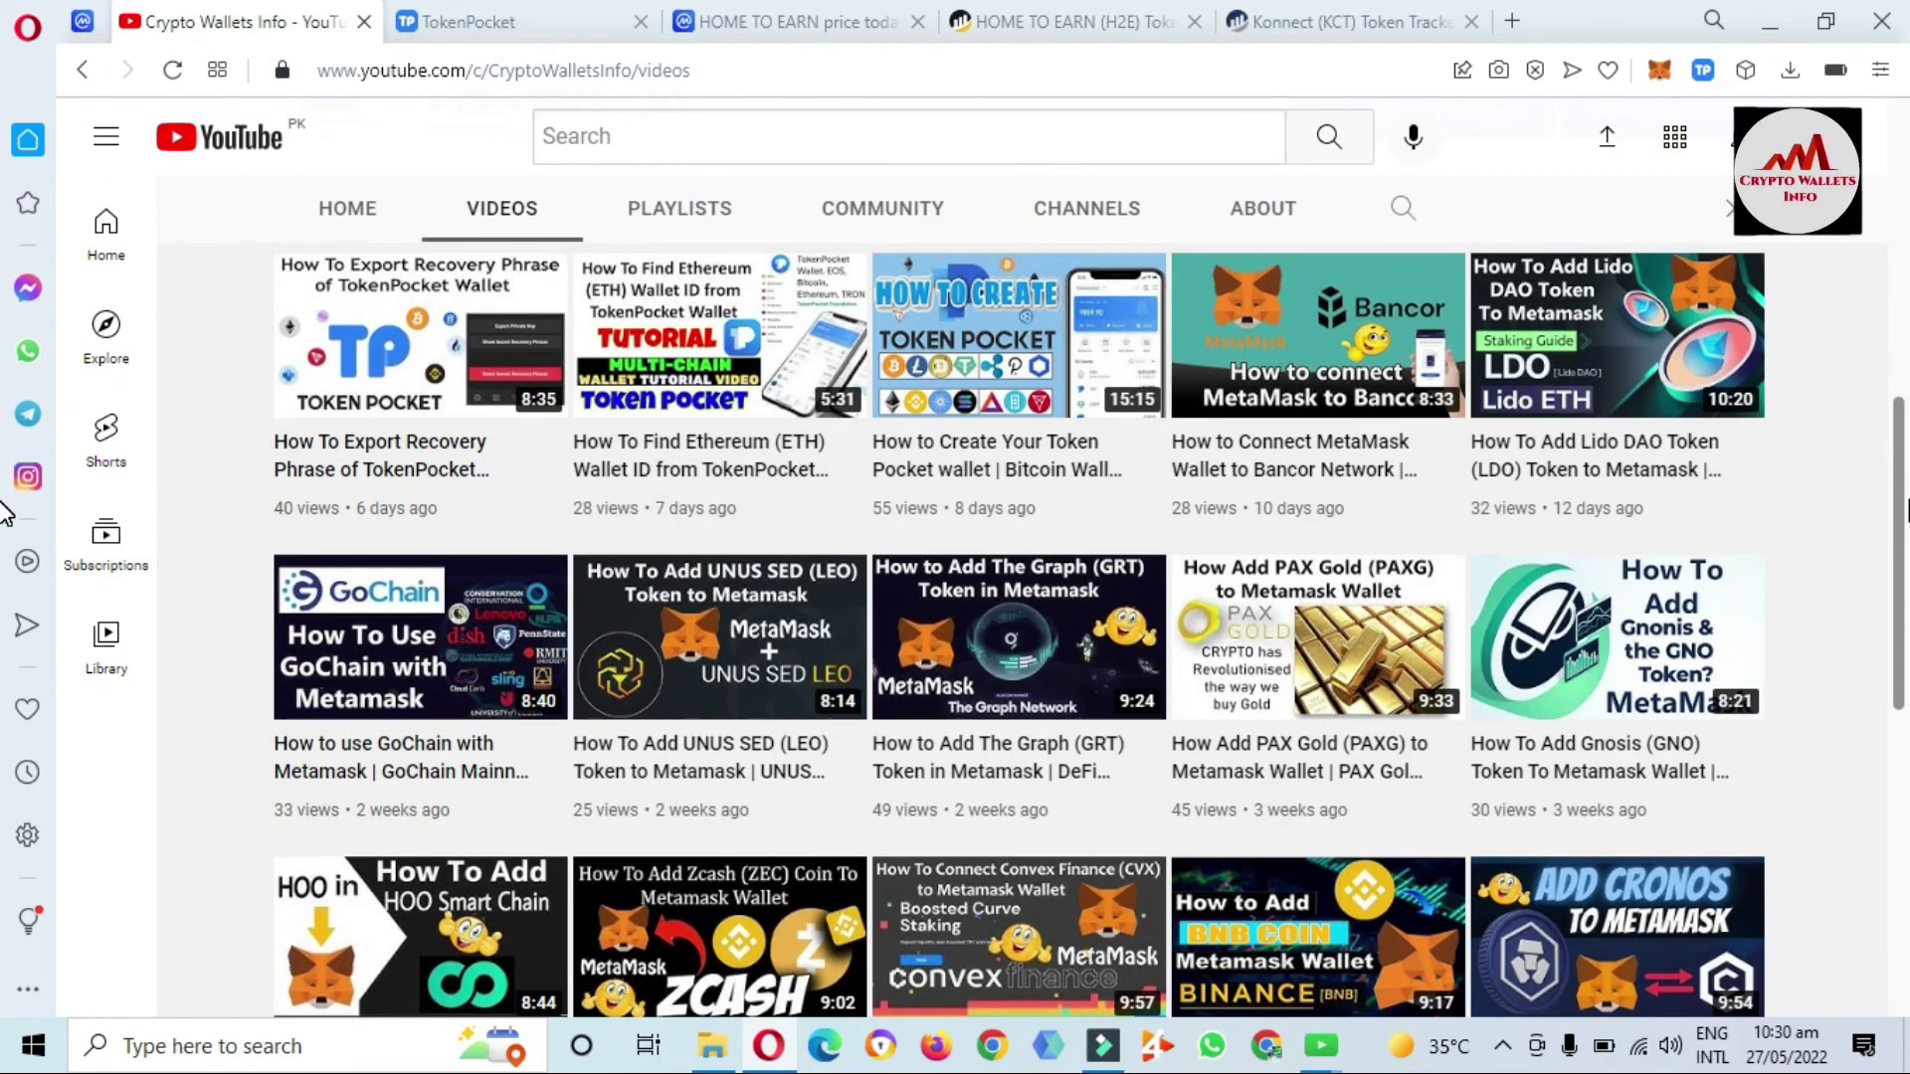
scroll(3, 513, "down", 8)
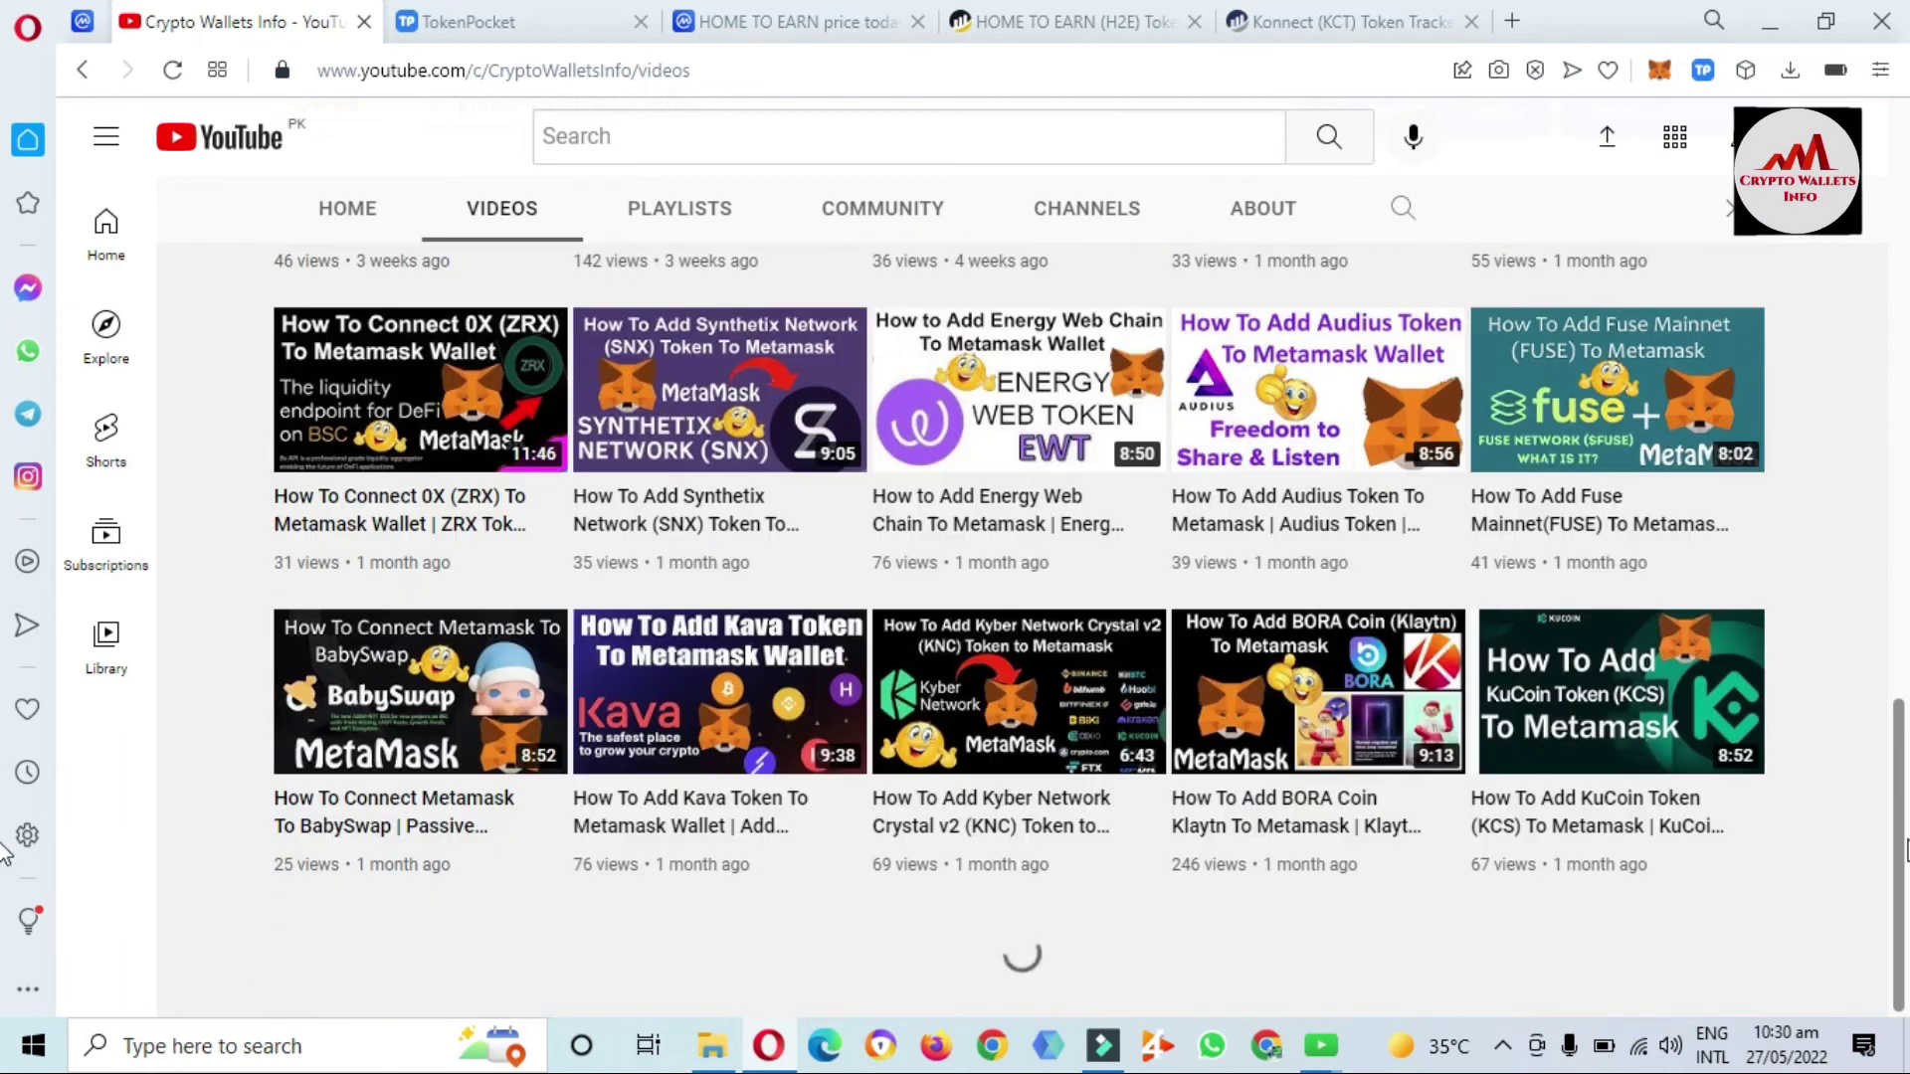
scroll(5, 264, "up", 15)
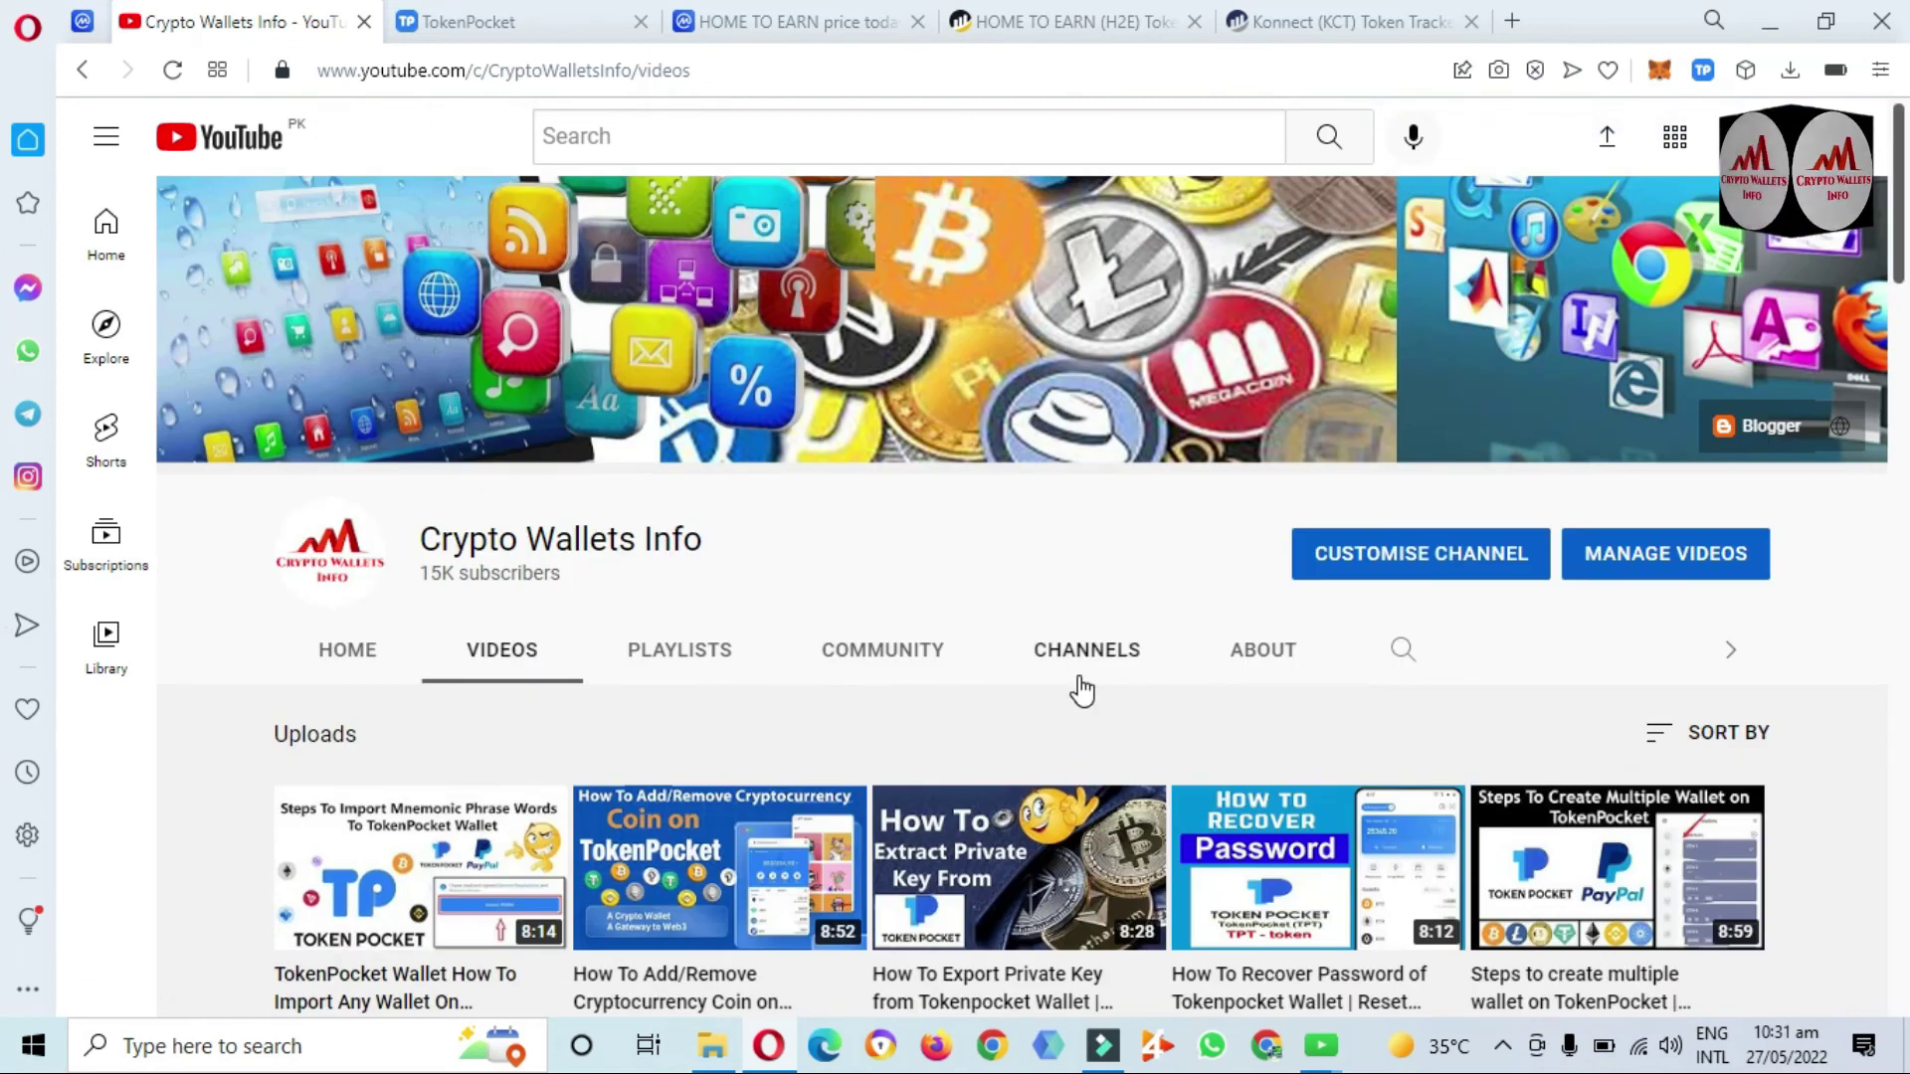
left_click_drag(718, 542, 416, 553)
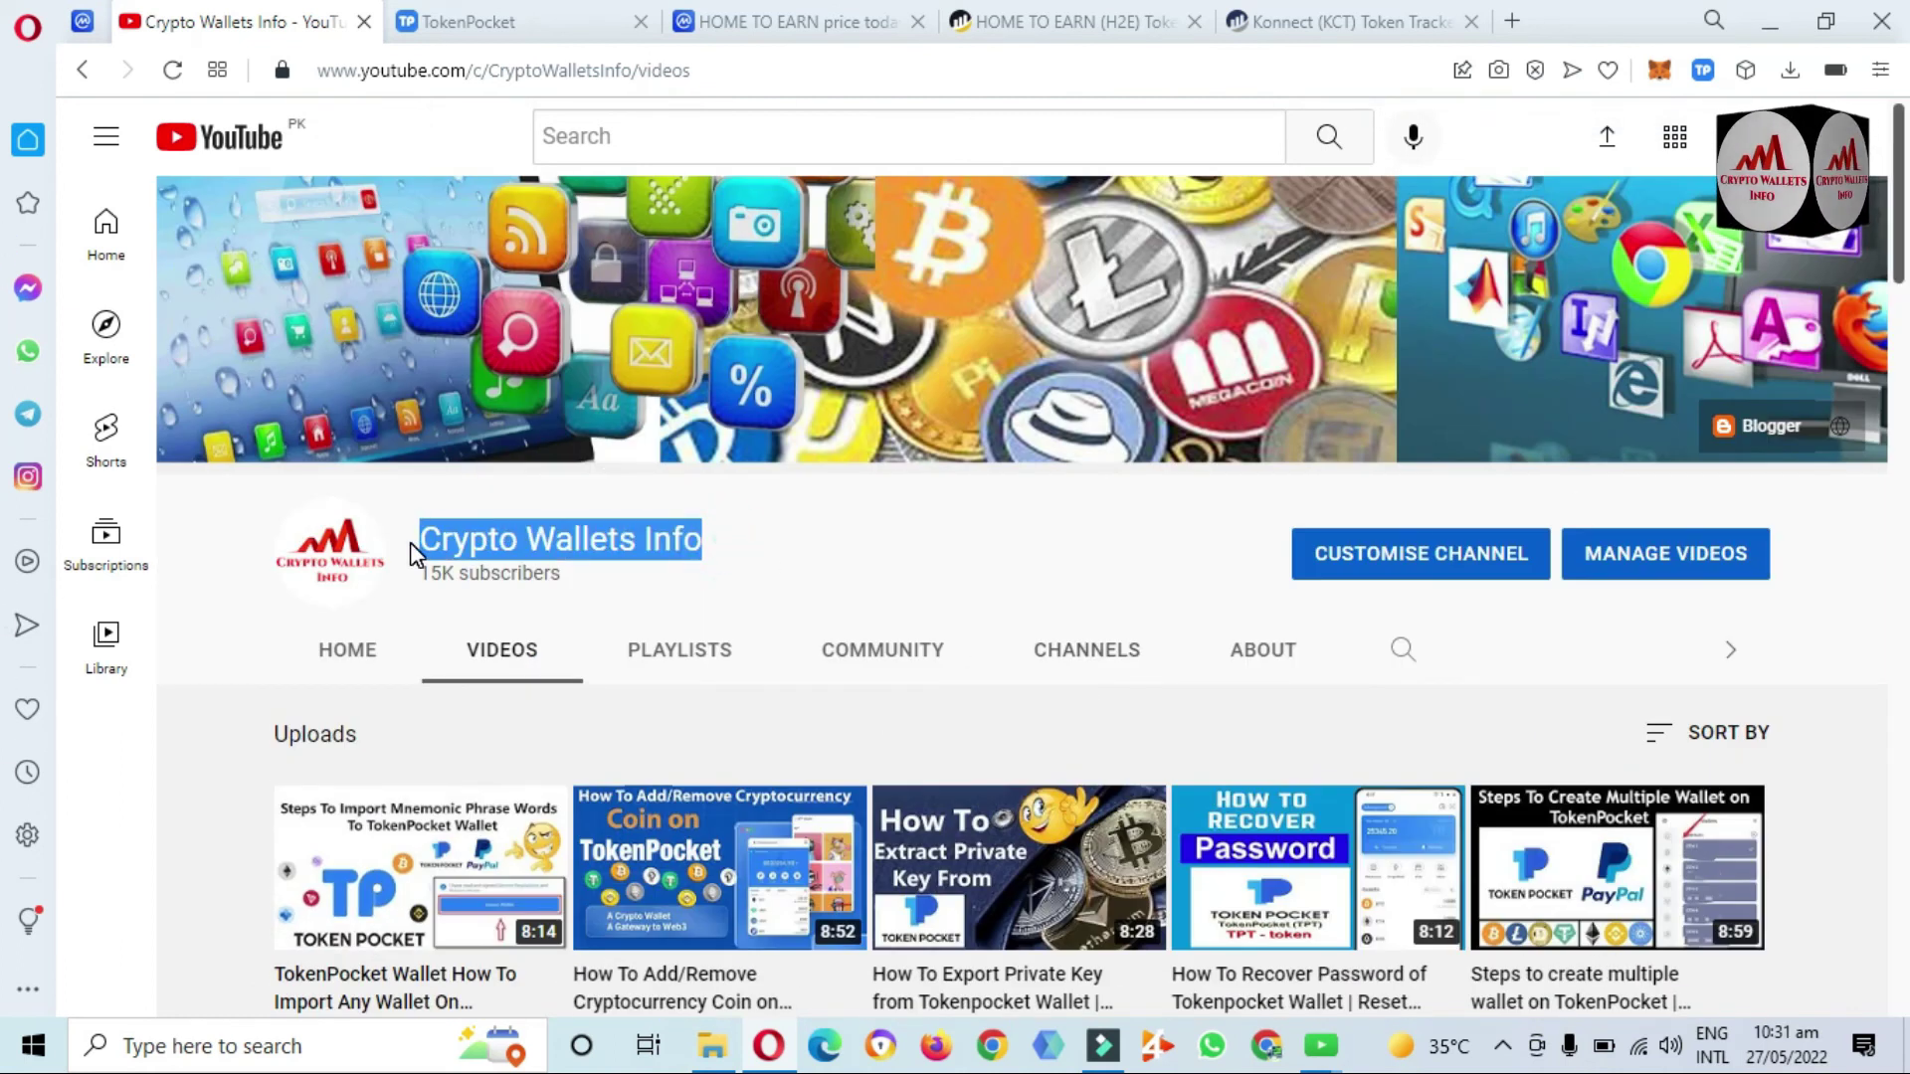